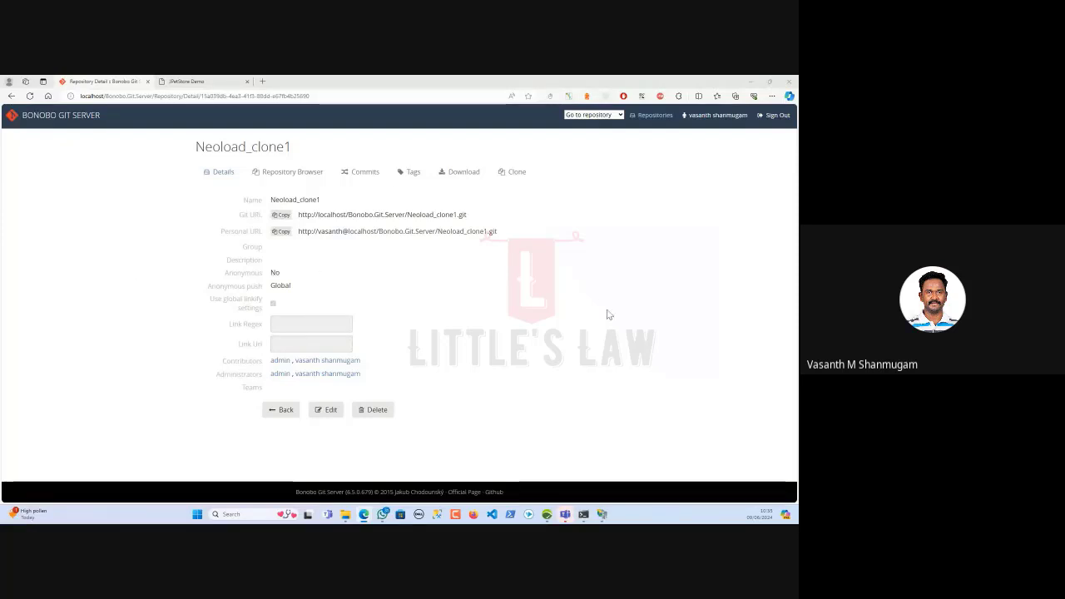
# Switch from the browser's Bonobo Git Server page to the Neoload_clone1 project in NeoLoad
pyautogui.click(547, 516)
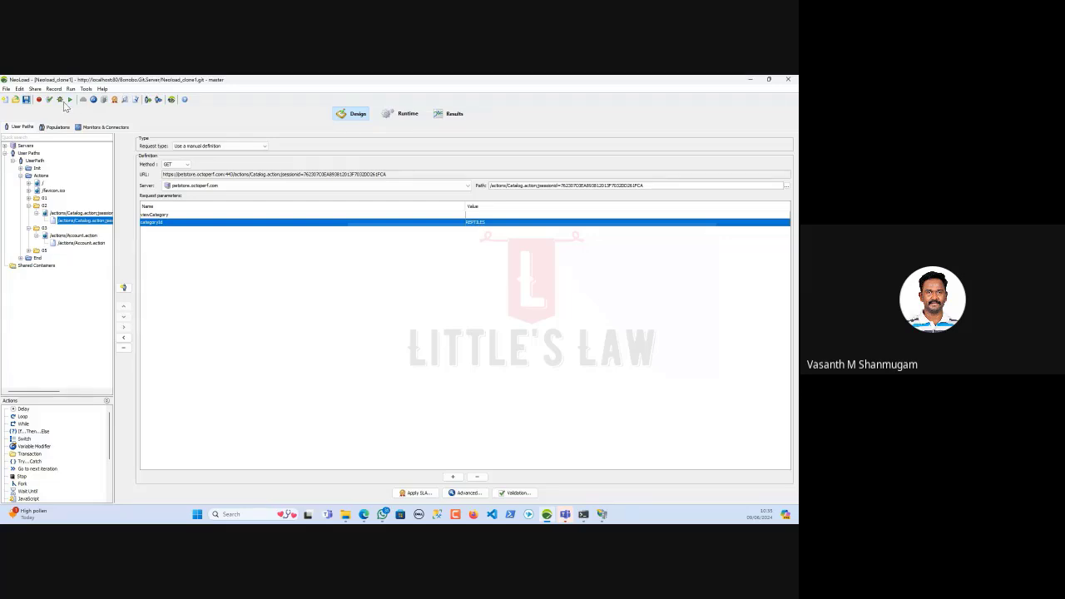
# Close the Neoload_clone1 project via File > Close and begin a New Project
pyautogui.click(7, 88)
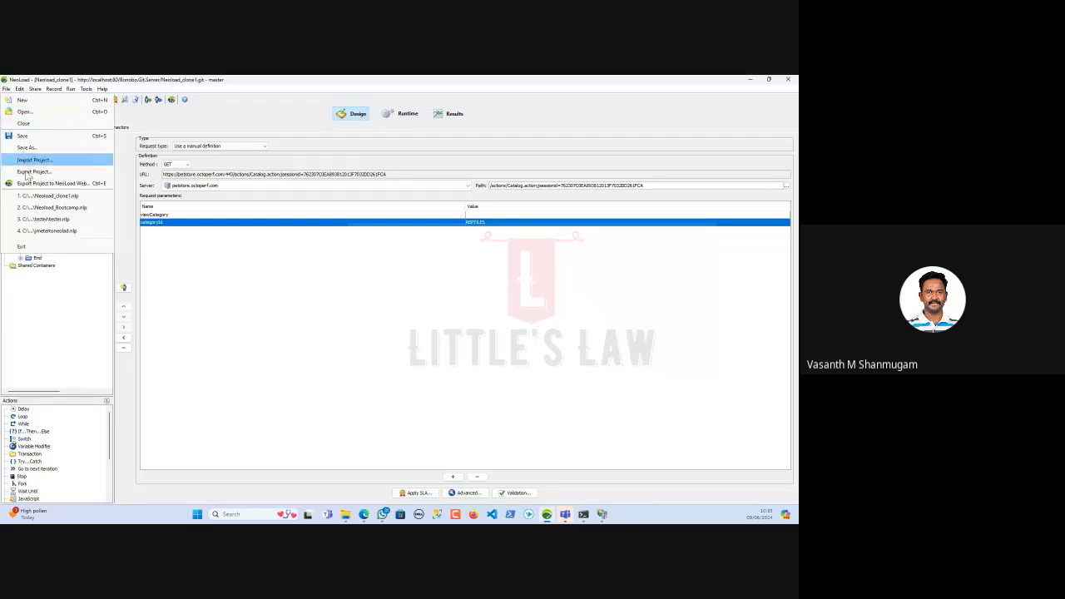
pyautogui.click(27, 126)
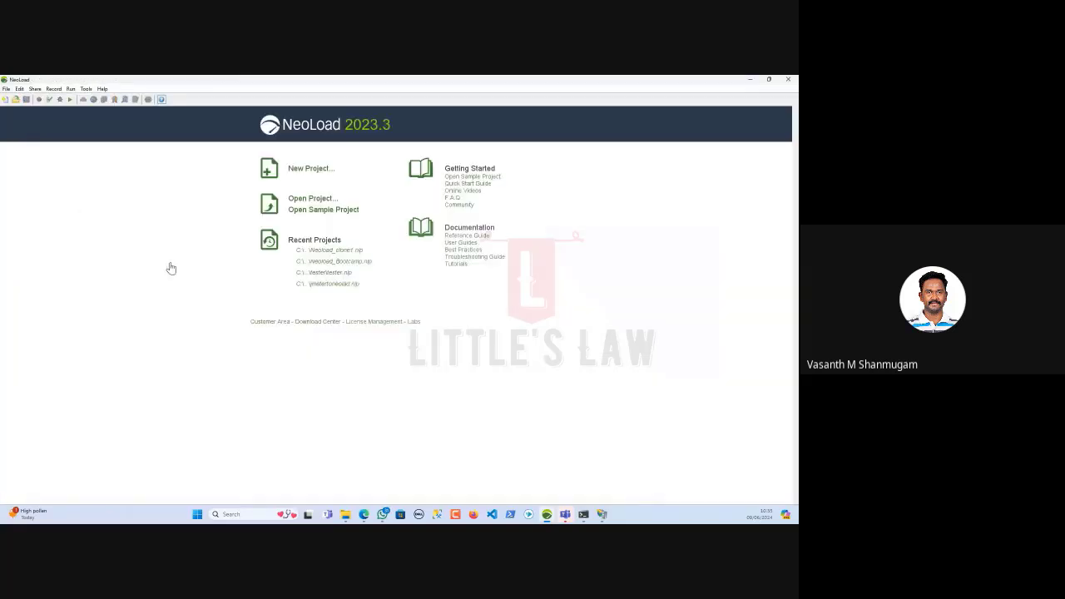
pyautogui.click(294, 171)
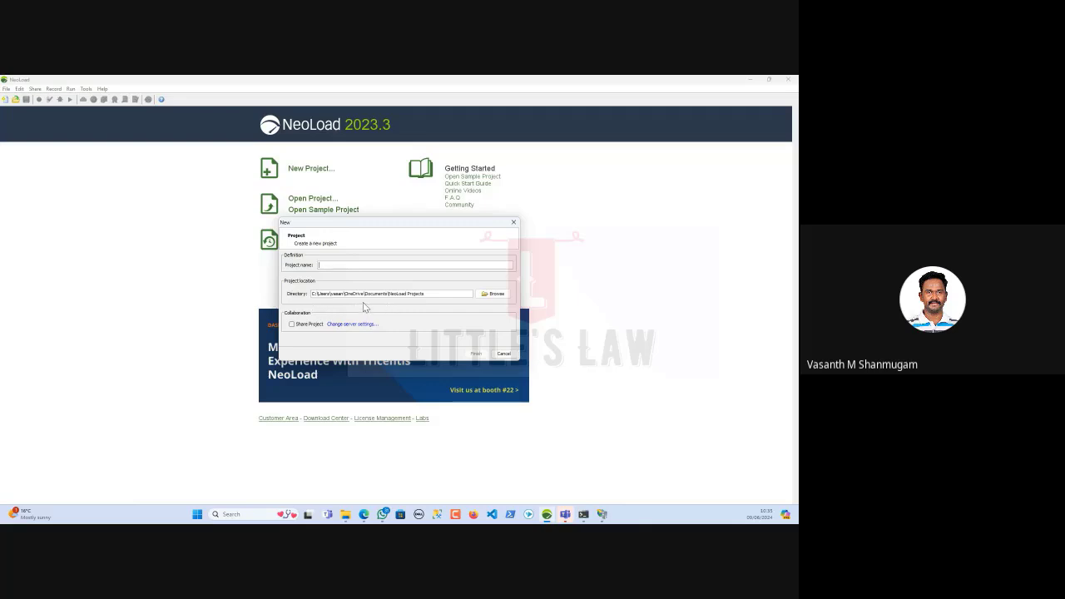
# Tick Share Project, cancel the new project, then dismiss the Open Project browser unopened
pyautogui.click(301, 326)
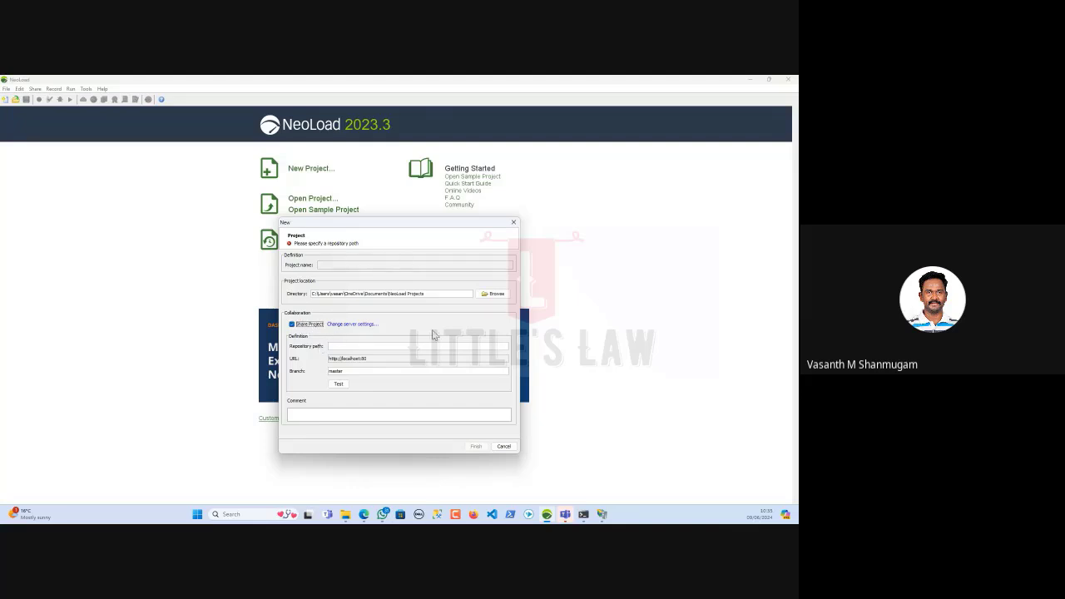
pyautogui.click(505, 446)
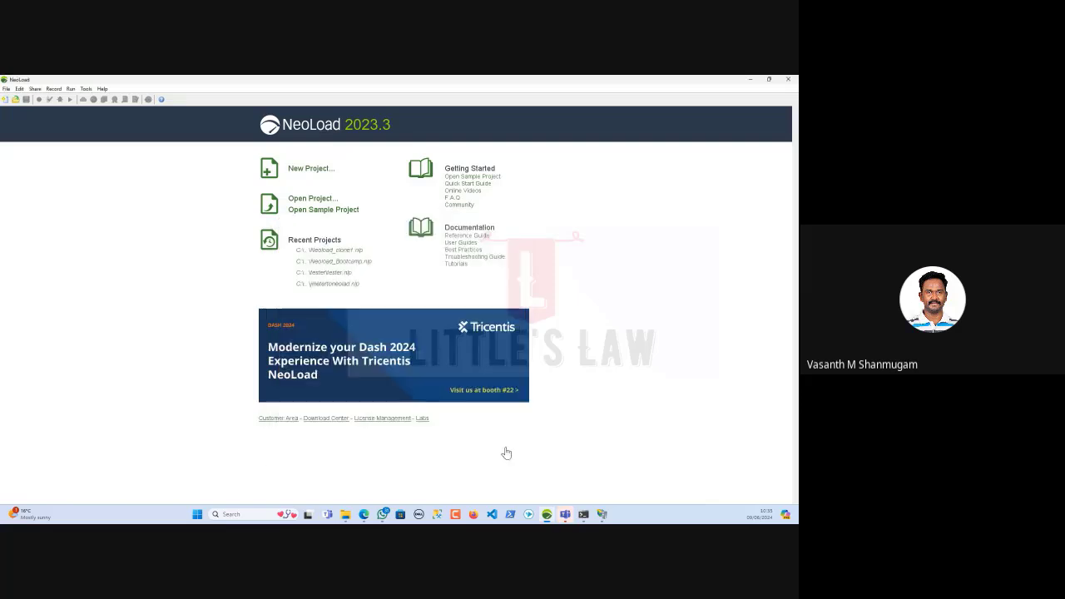
pyautogui.click(310, 200)
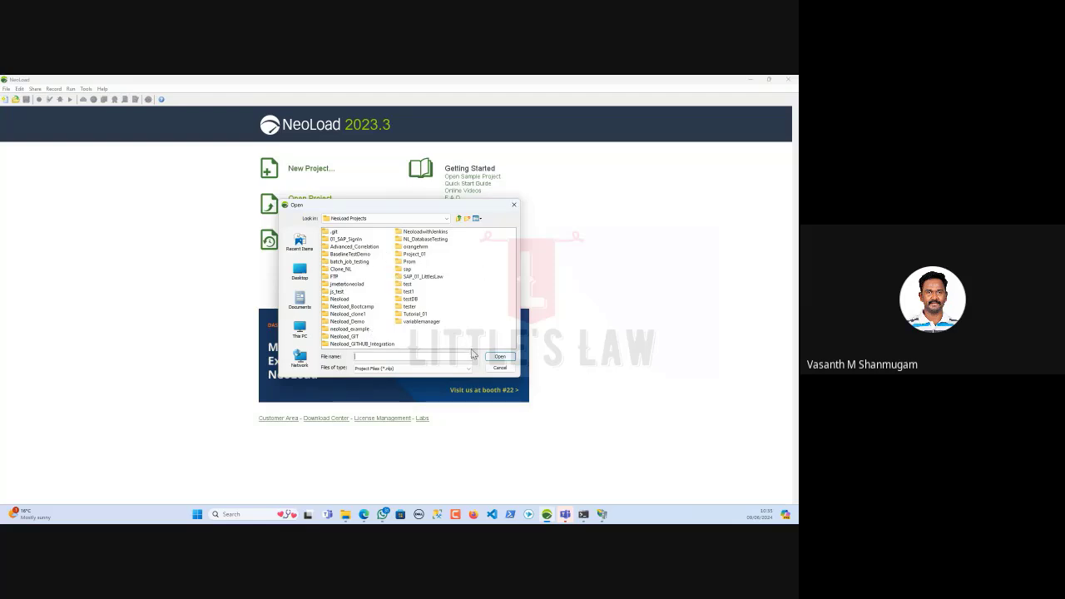
pyautogui.click(499, 367)
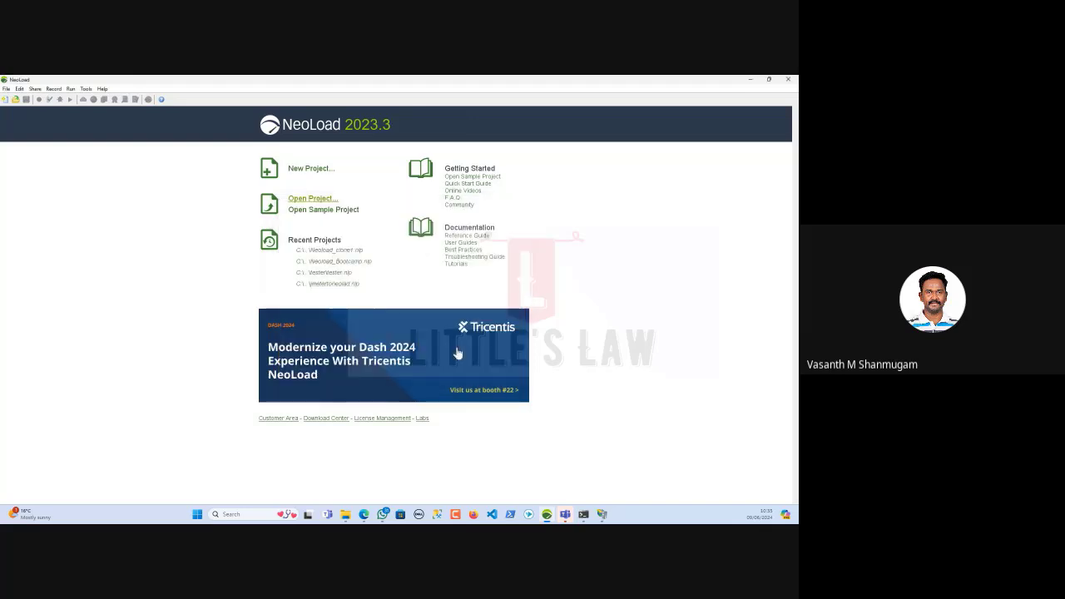
# Open the sample project and expand BrowserUser_Create_report down to the Catch branch's Go to next iteration
pyautogui.click(325, 212)
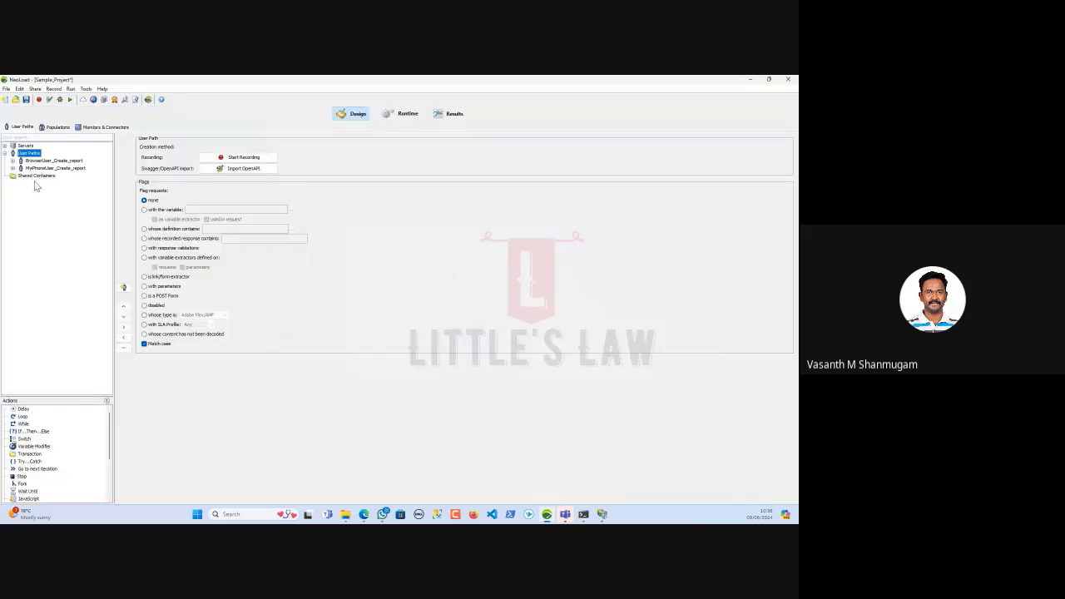
pyautogui.click(13, 161)
pyautogui.click(20, 176)
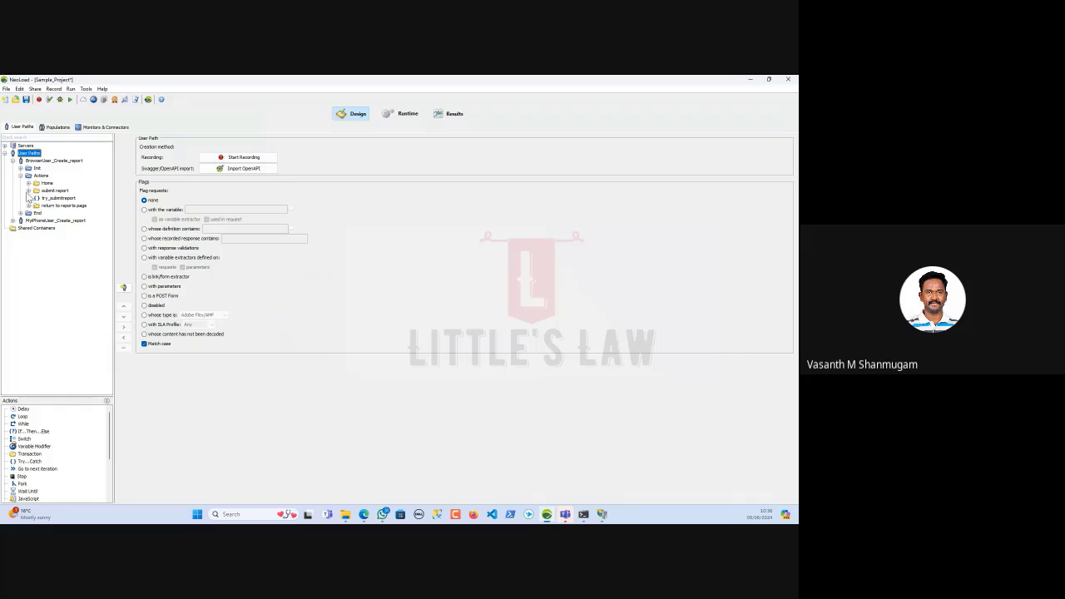
pyautogui.click(29, 190)
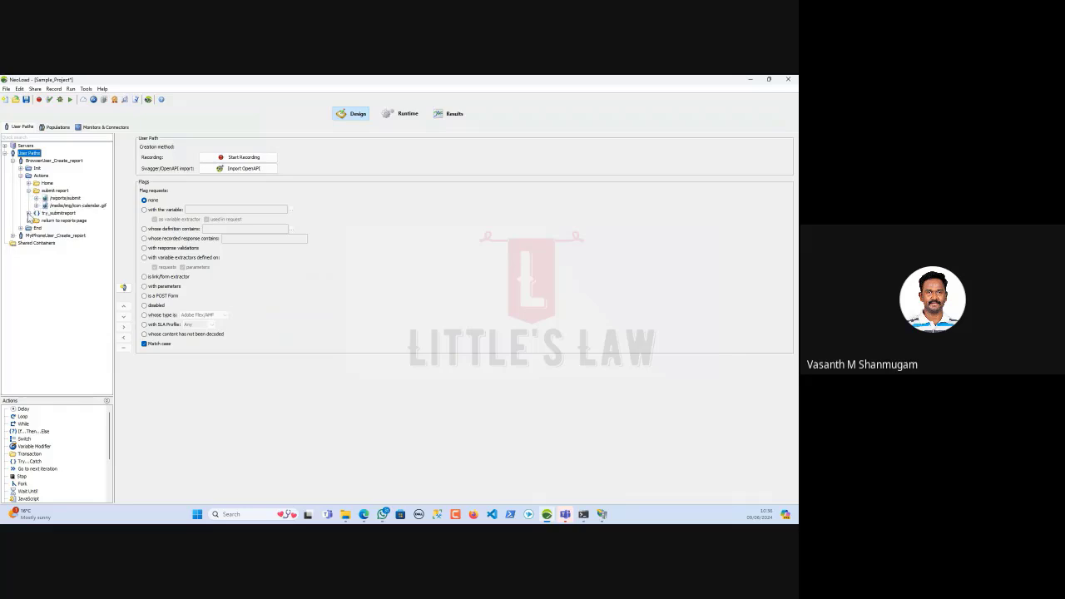
pyautogui.click(29, 213)
pyautogui.click(36, 220)
pyautogui.click(36, 236)
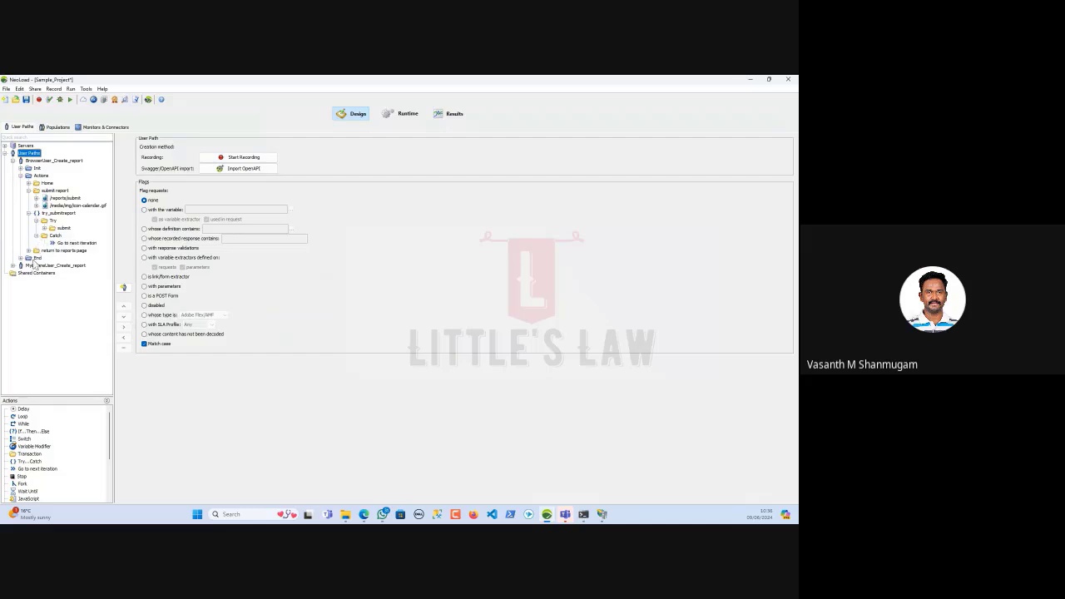
pyautogui.click(63, 243)
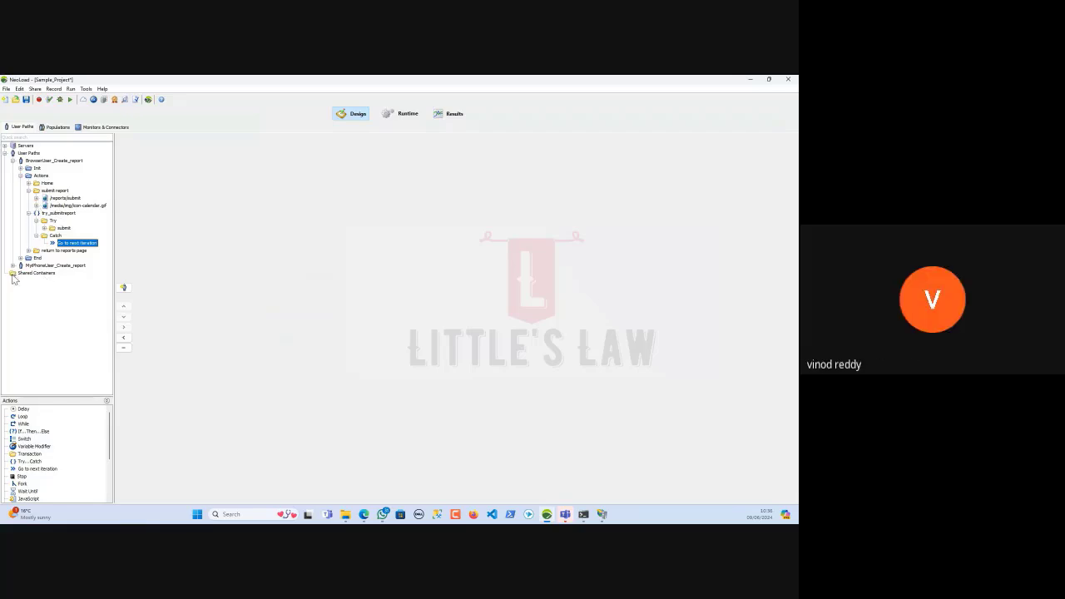
# Inspect the return to reports page transaction, expand MyPhoneUser_Create_report, and view the Populations
pyautogui.click(28, 251)
pyautogui.click(37, 259)
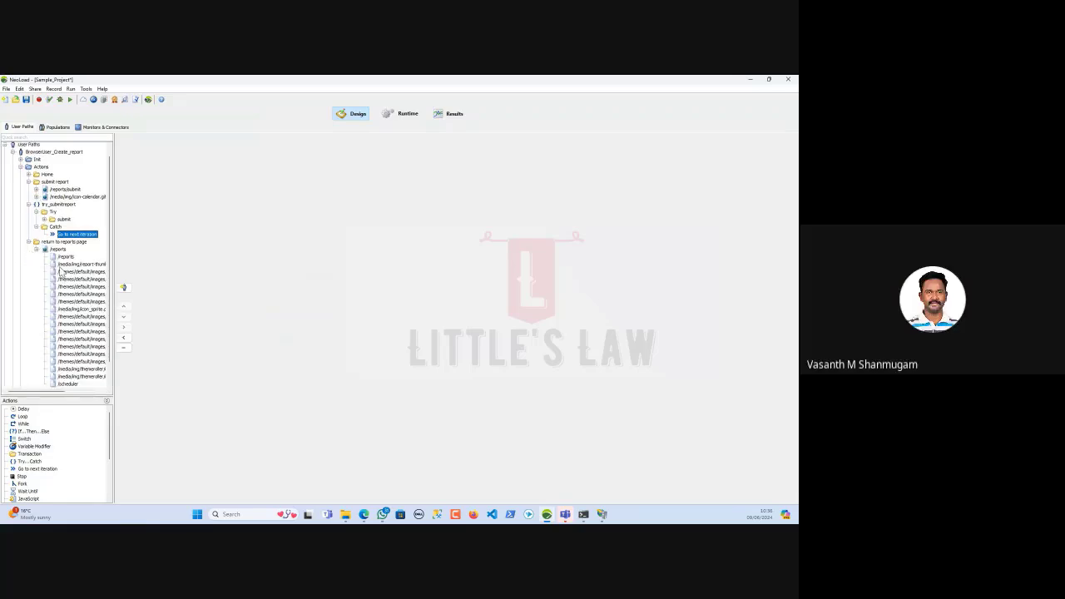
pyautogui.click(28, 250)
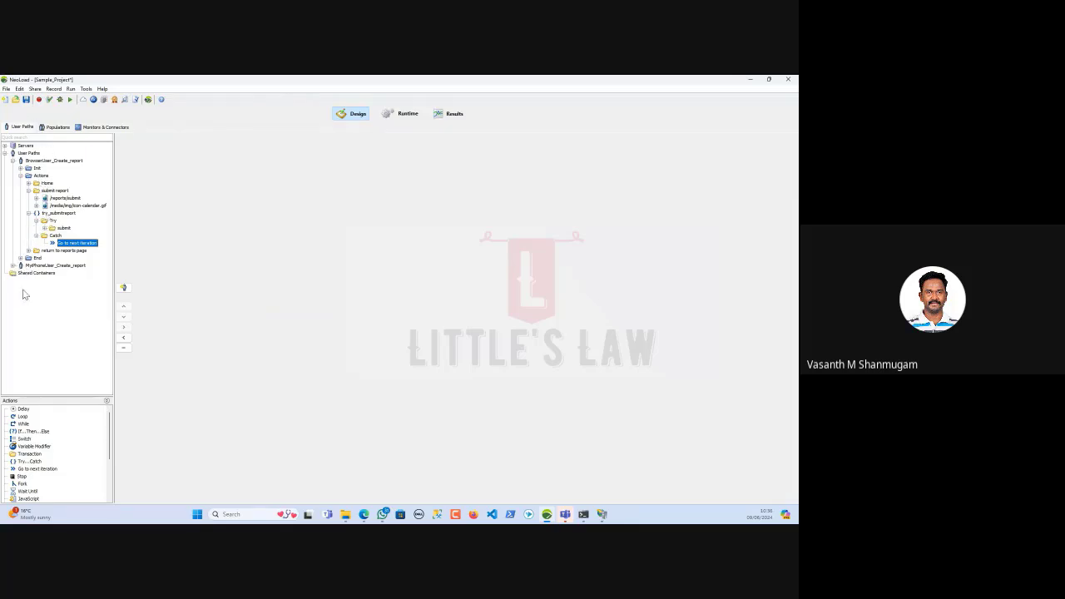
pyautogui.click(12, 266)
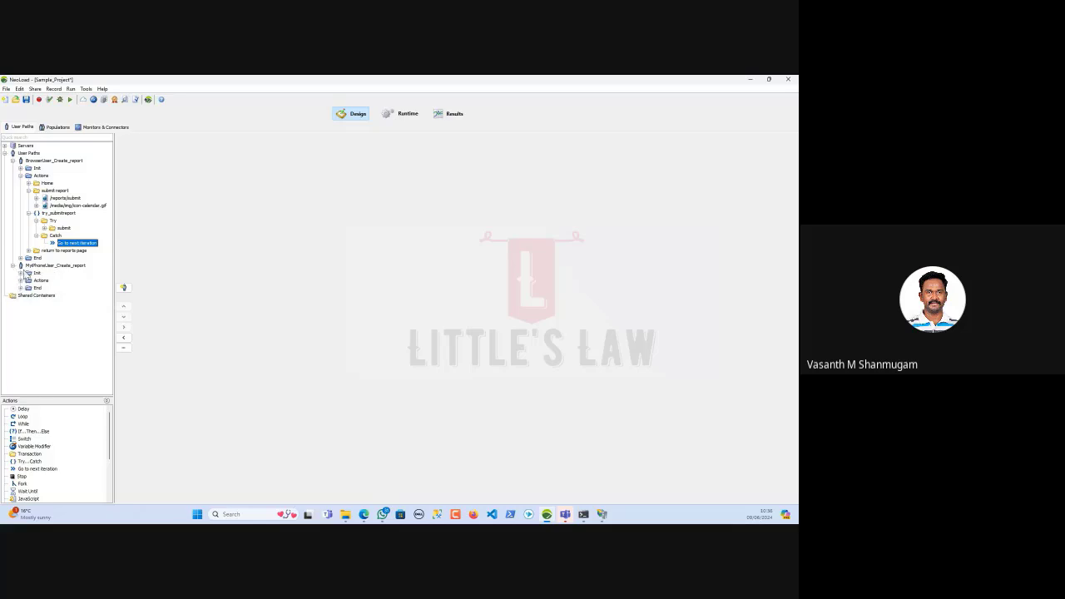
pyautogui.click(55, 127)
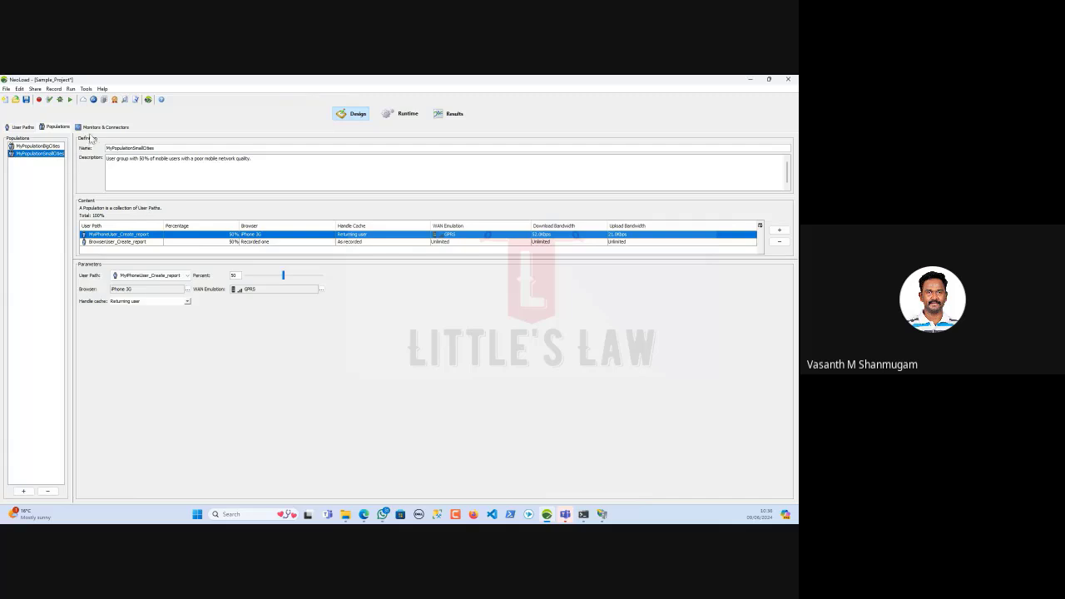
# Return to the sample project's User Paths tree with MyPhoneUser_Create_report expanded
pyautogui.click(27, 127)
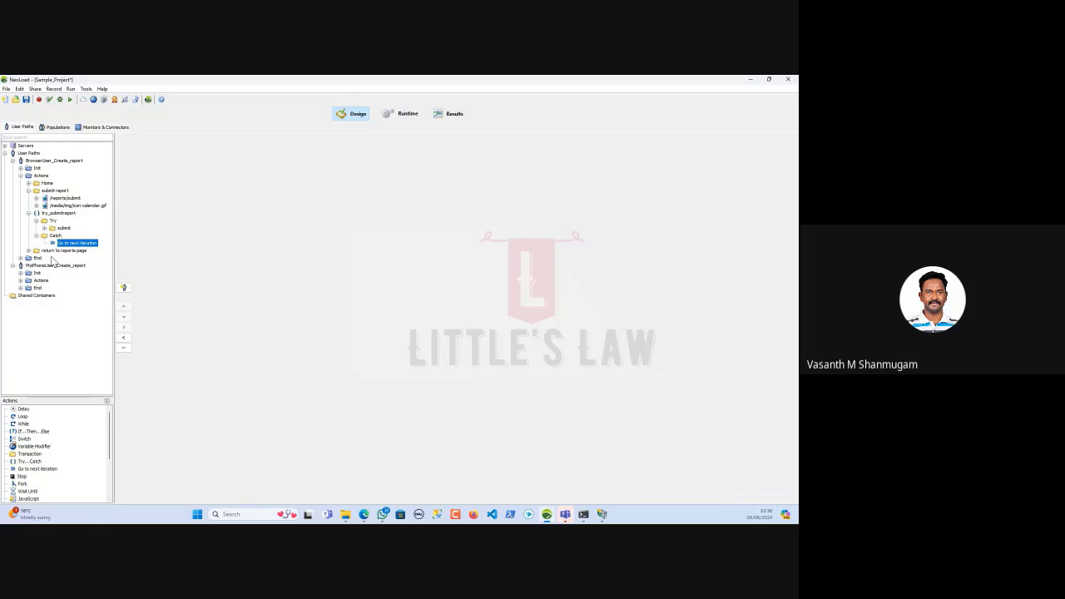
# Close the sample project without saving and start a new project
pyautogui.click(6, 89)
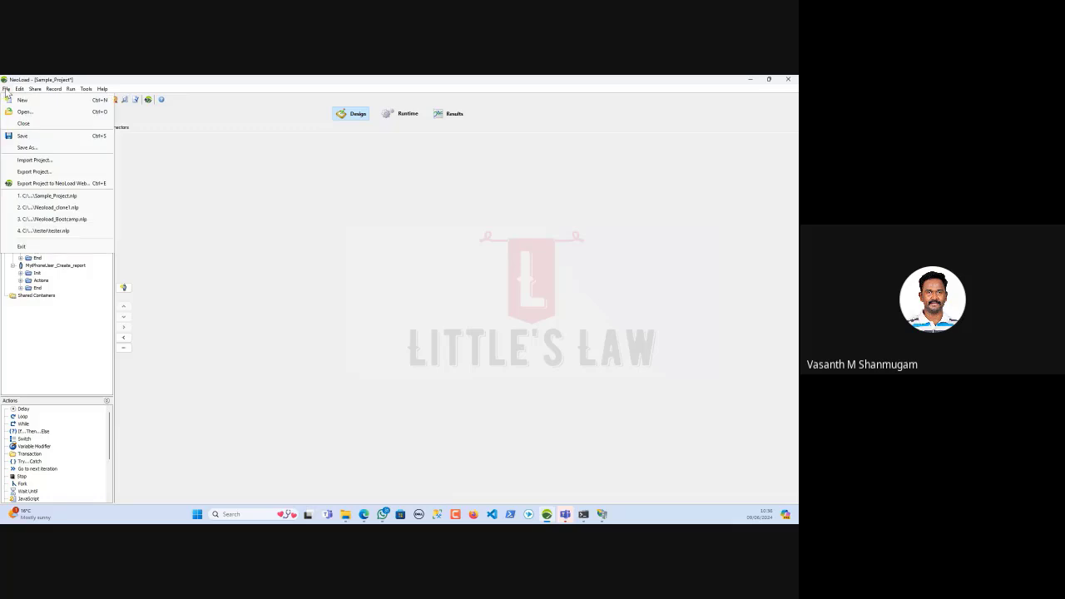
pyautogui.click(23, 123)
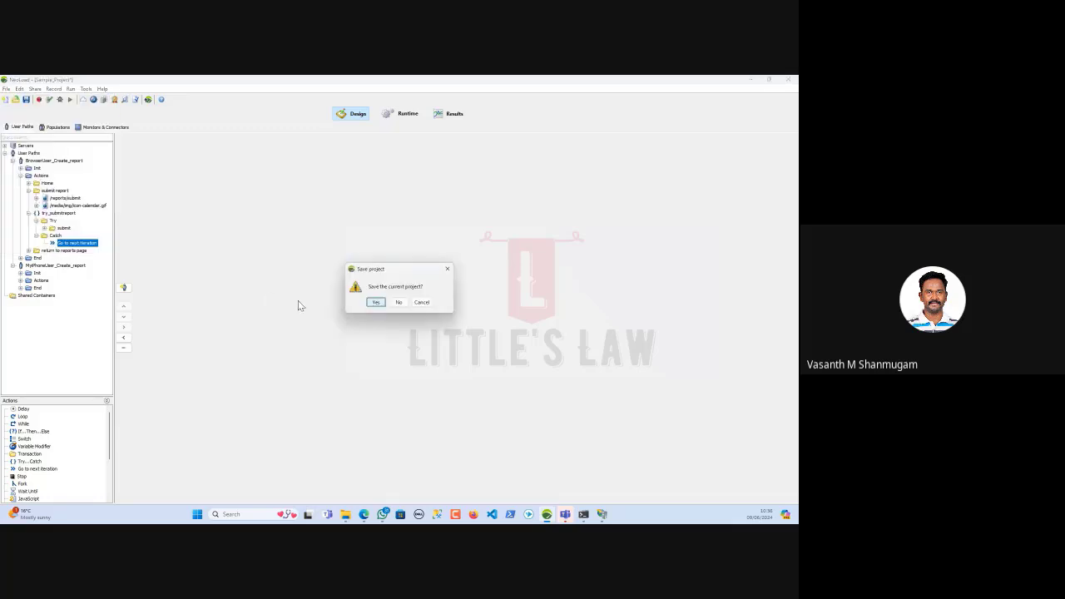
pyautogui.click(399, 302)
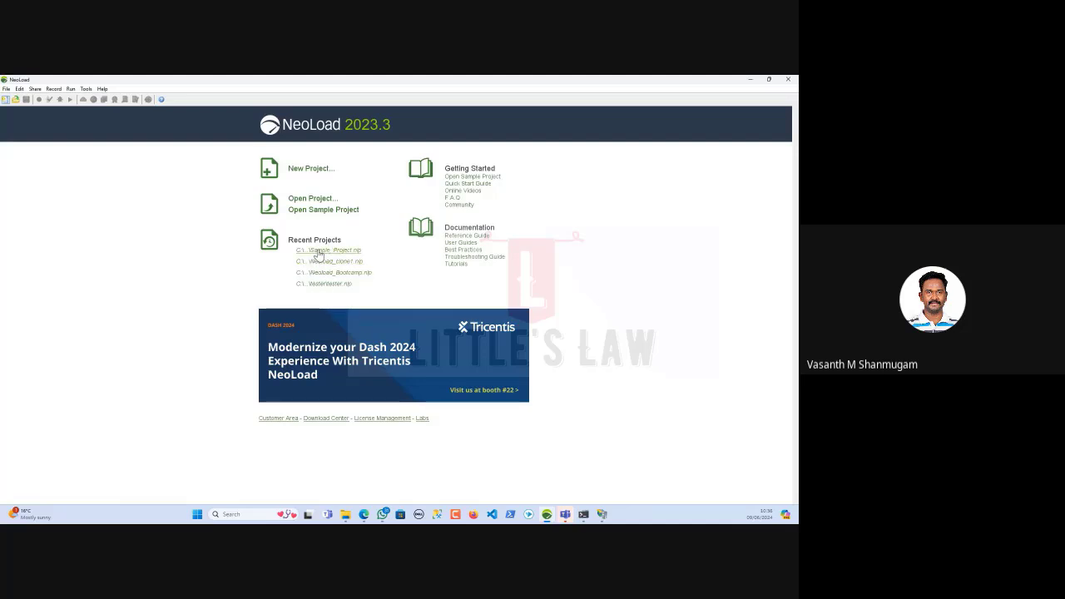
pyautogui.click(307, 170)
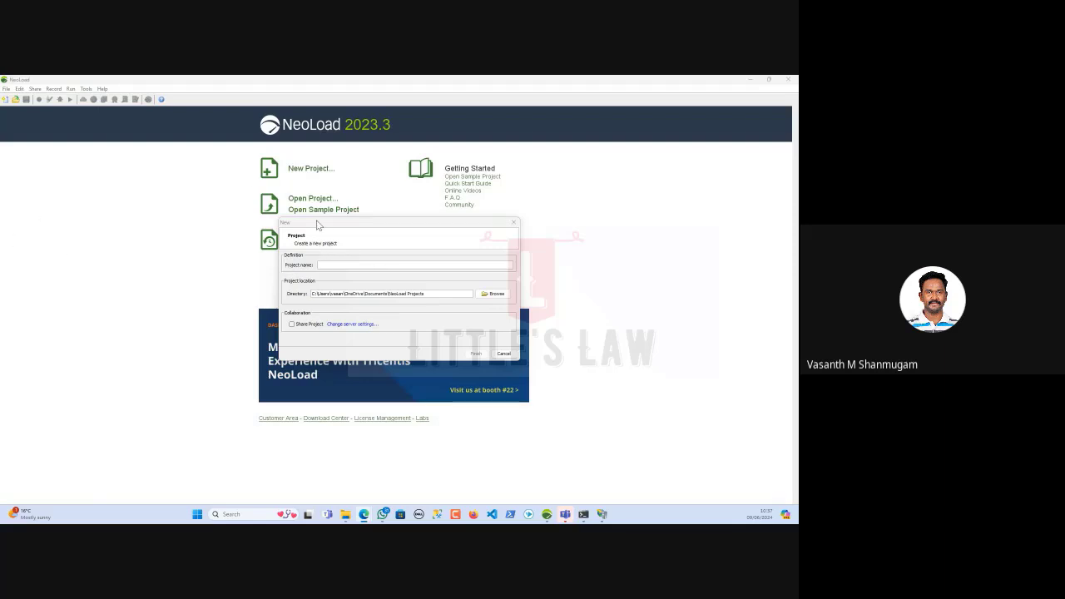
pyautogui.moveTo(321, 225); pyautogui.dragTo(285, 229)
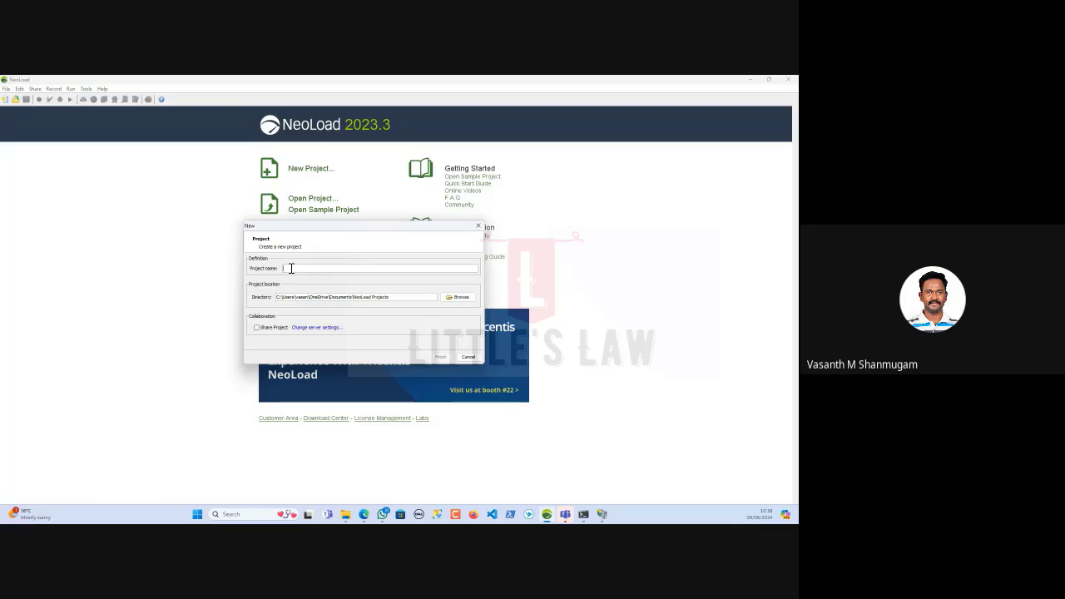
pyautogui.click(363, 514)
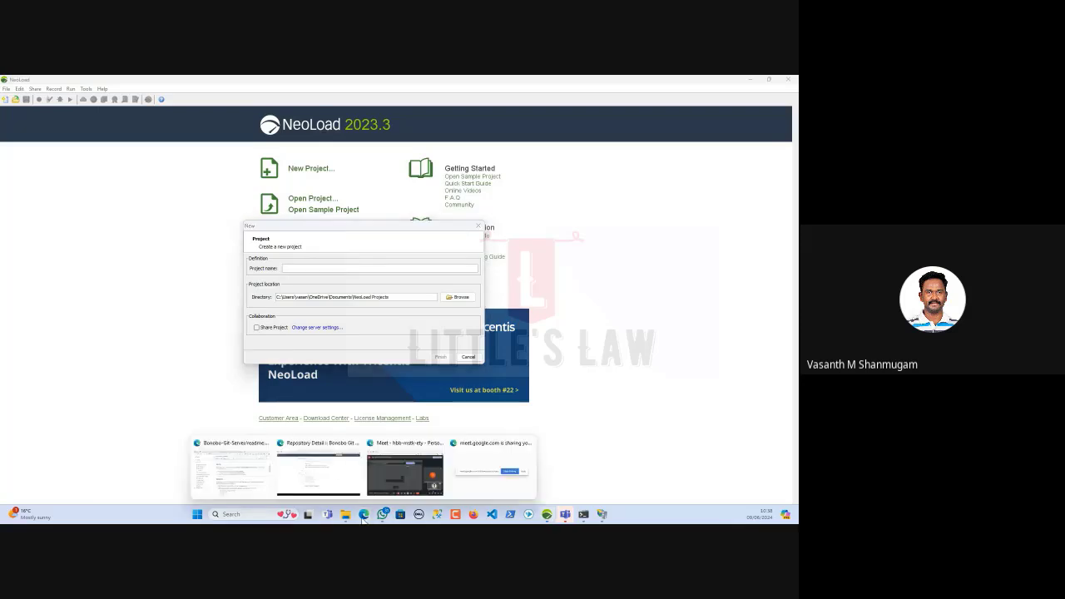
pyautogui.click(319, 471)
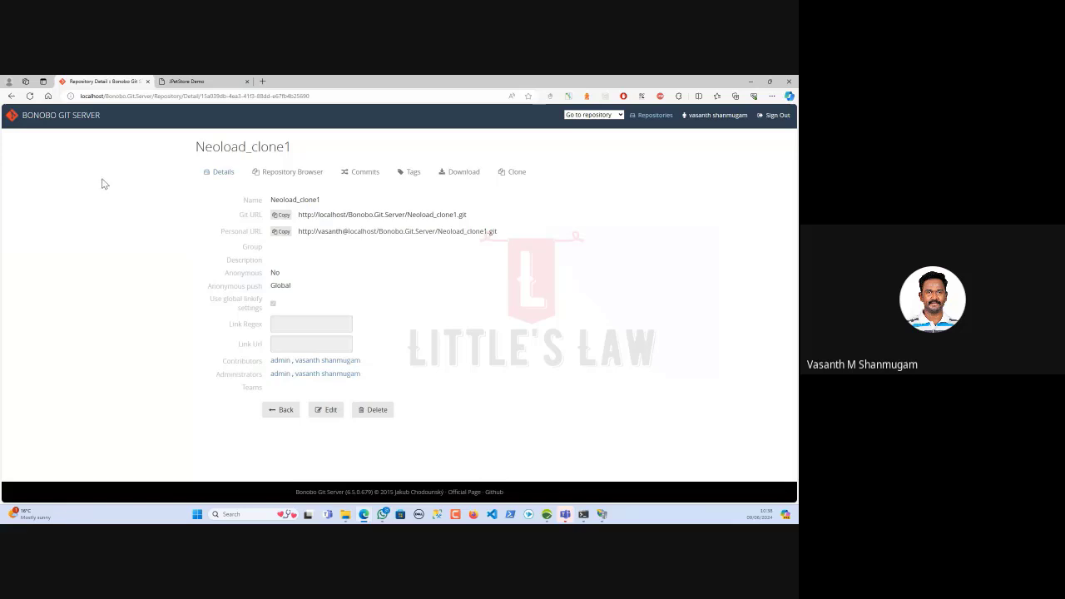
pyautogui.click(547, 515)
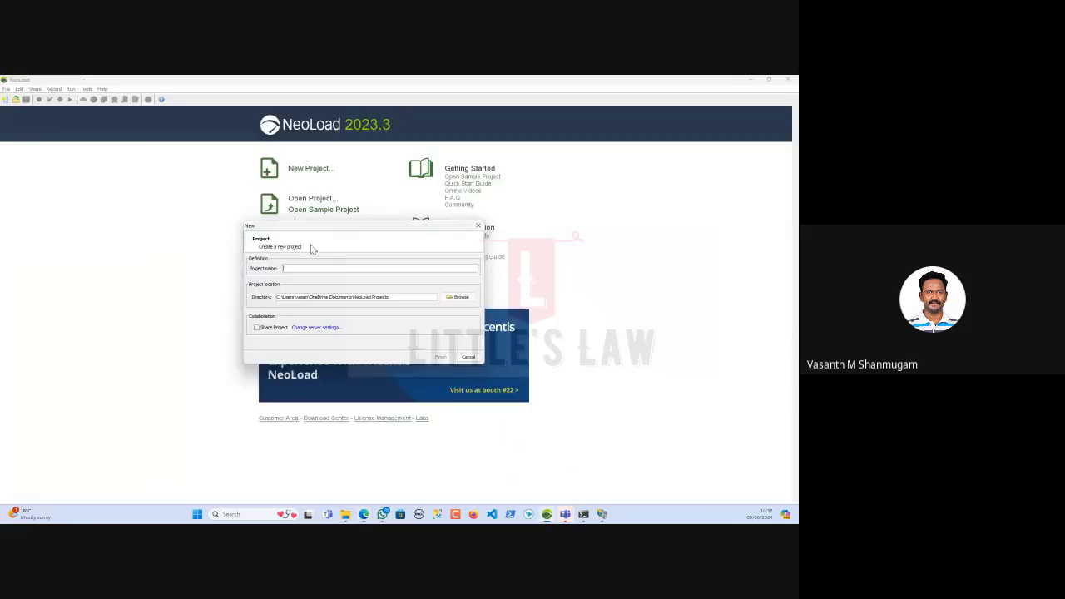
# Cancel the new project and open Neoload_Bootcamp.nlp from the Neoload_Bootcamp folder
pyautogui.click(469, 356)
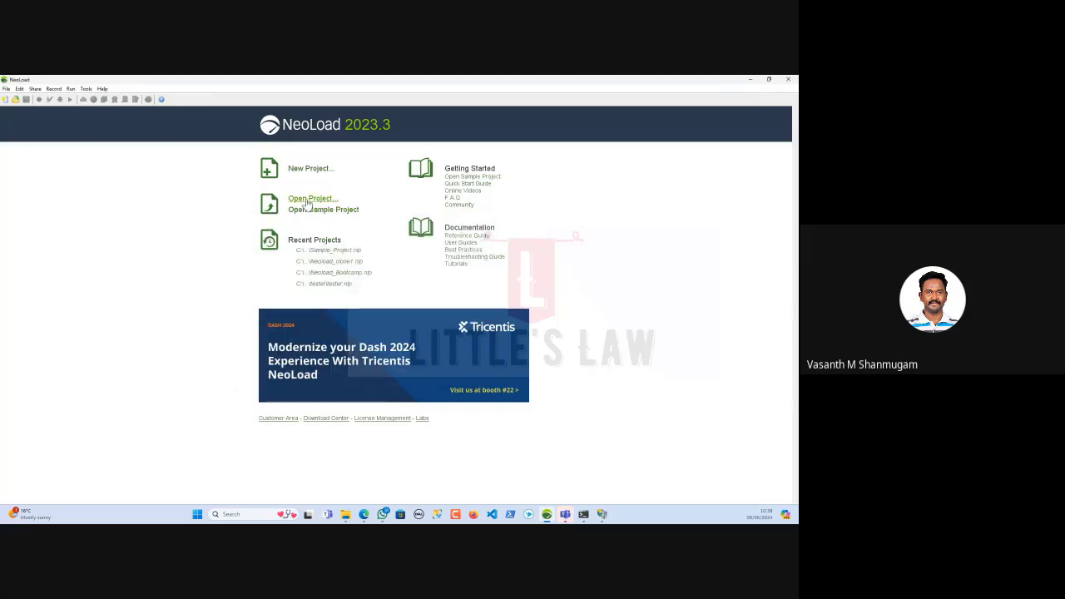
pyautogui.click(307, 199)
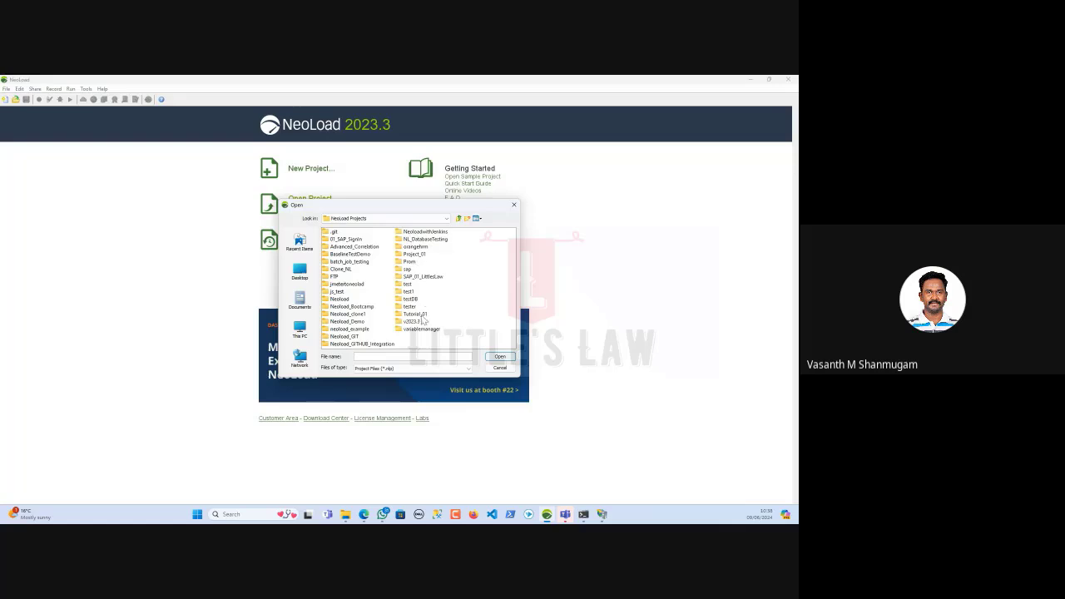
pyautogui.doubleClick(352, 307)
pyautogui.click(355, 307)
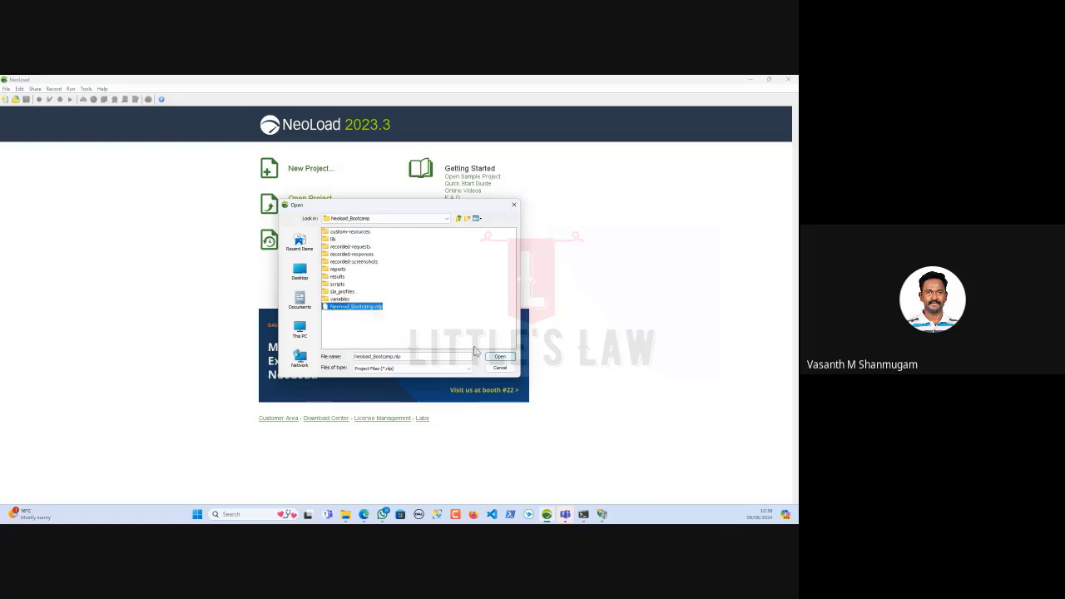
pyautogui.click(499, 356)
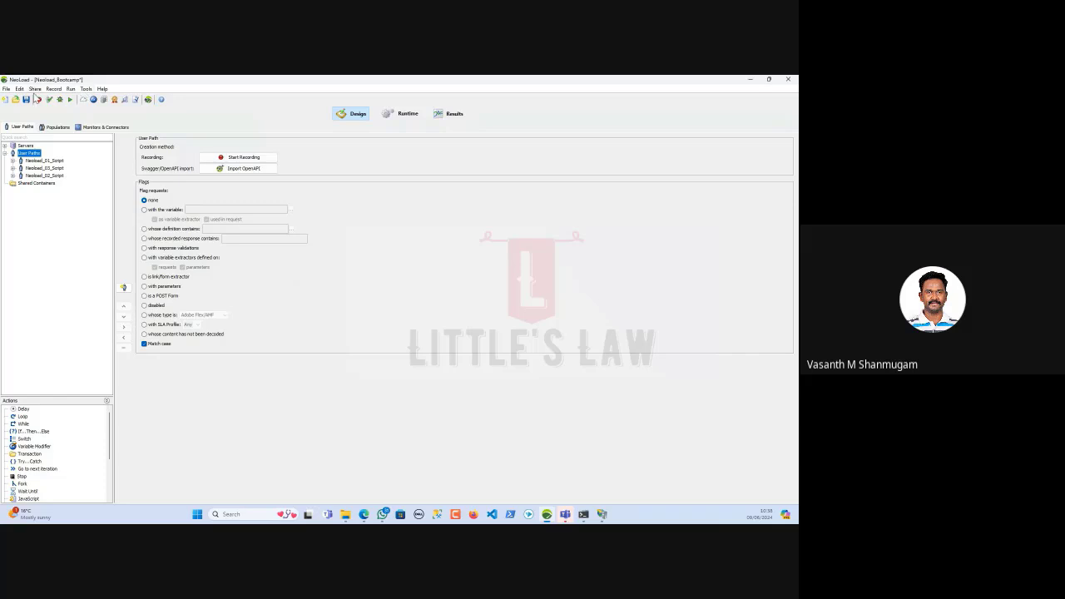
# Set the collaboration protocol to git/http in Preferences > Collaboration
pyautogui.click(19, 89)
pyautogui.click(44, 172)
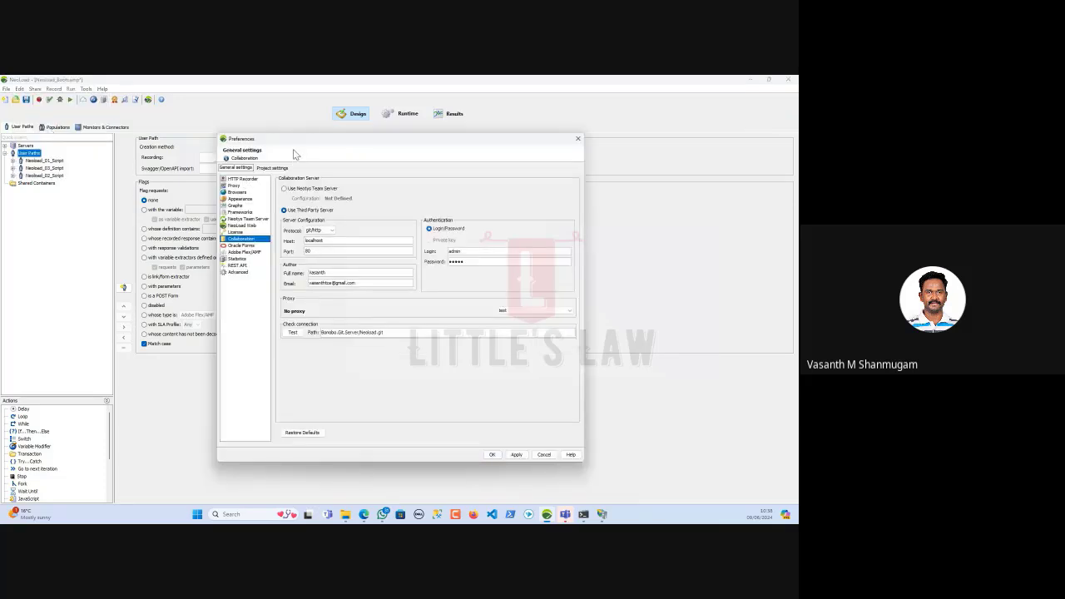
pyautogui.moveTo(299, 141); pyautogui.dragTo(210, 133)
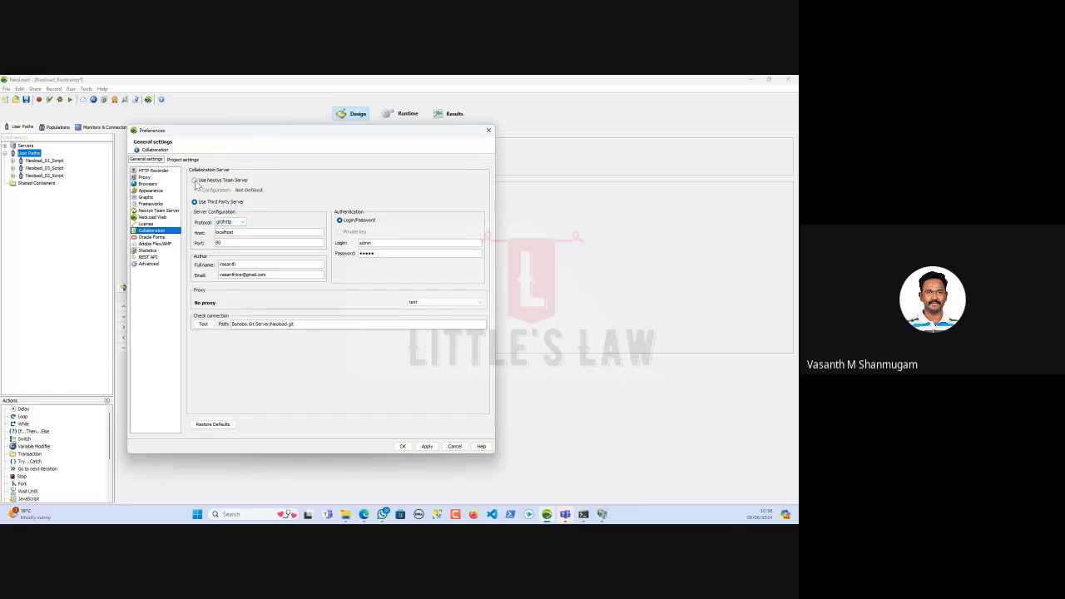
pyautogui.click(231, 223)
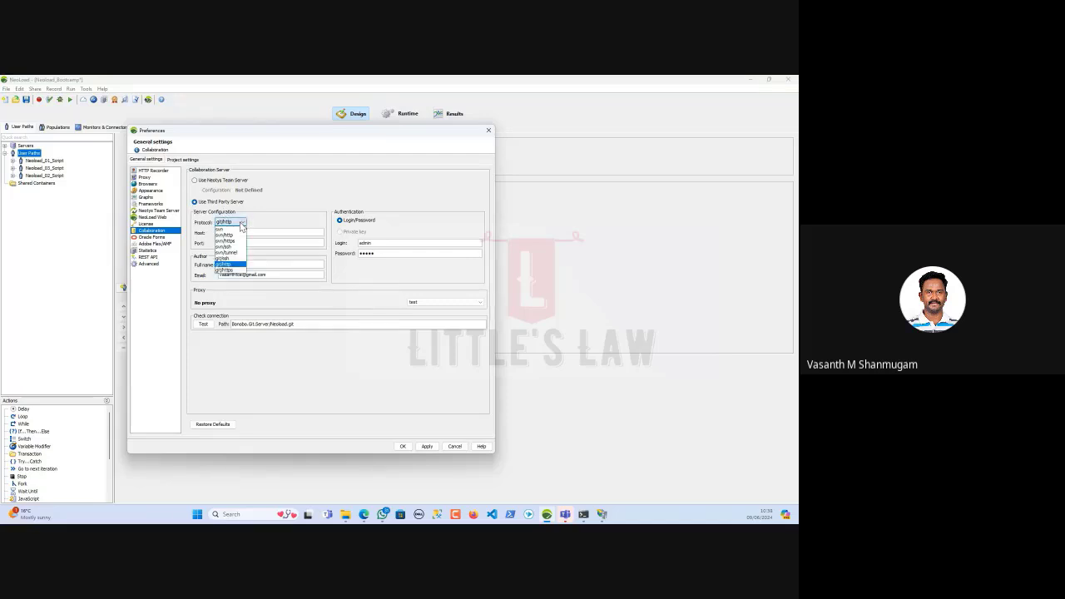
pyautogui.click(235, 265)
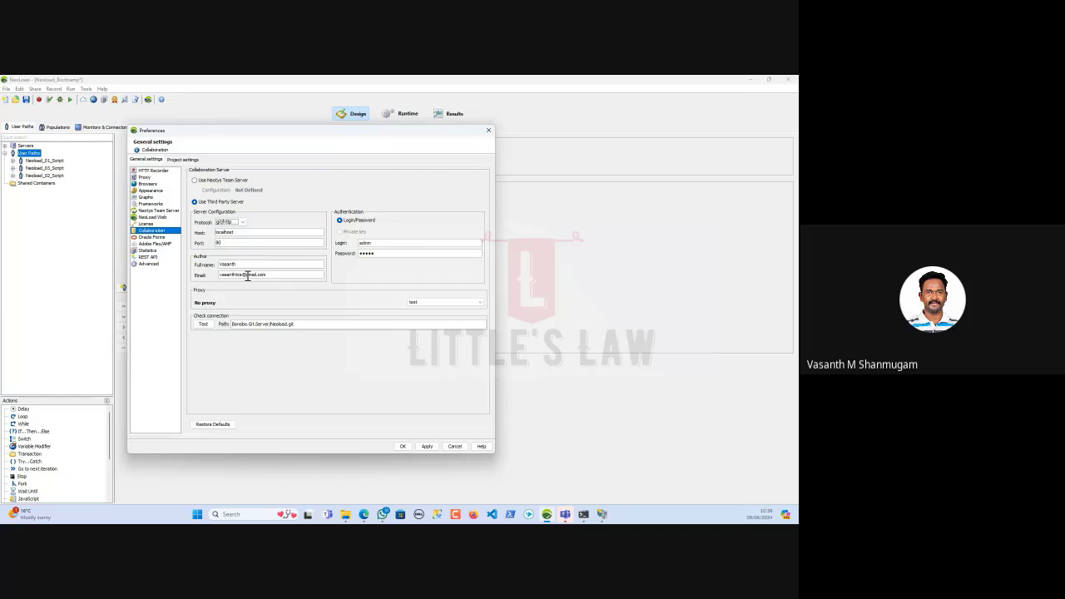
# Review the localhost host, author name and e-mail, and Bonobo.Git.Server/Neoload.git path fields
pyautogui.doubleClick(225, 233)
pyautogui.doubleClick(250, 265)
pyautogui.moveTo(282, 277); pyautogui.dragTo(205, 275)
pyautogui.moveTo(270, 276); pyautogui.dragTo(170, 274)
pyautogui.moveTo(320, 324); pyautogui.dragTo(224, 325)
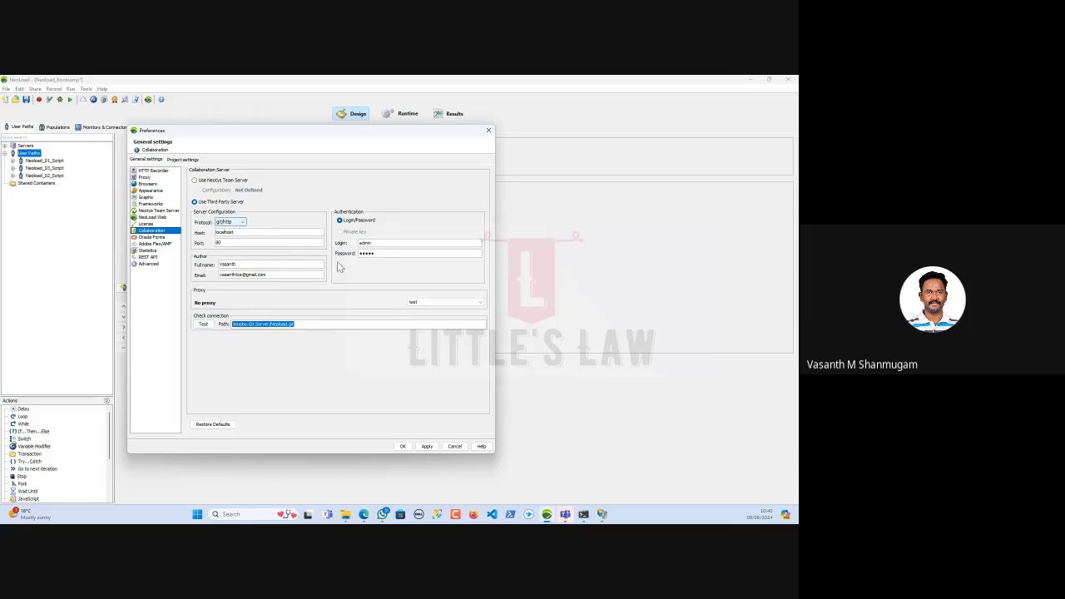
# Test the Git server connection and acknowledge the 'Connection successful' message
pyautogui.click(204, 324)
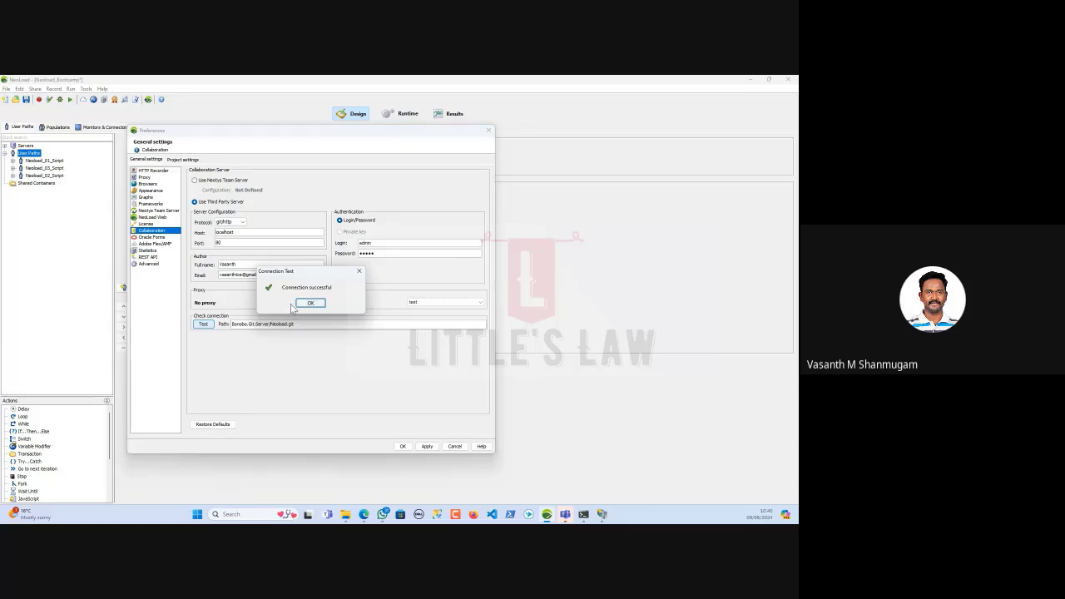
pyautogui.click(310, 303)
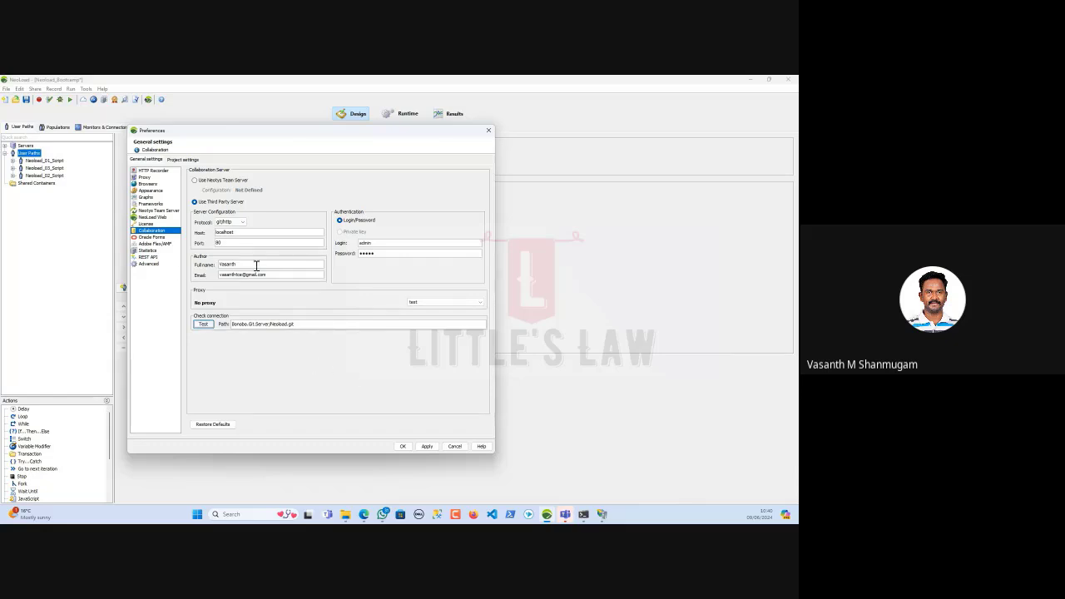
# Apply and close Preferences, then close Neoload_Bootcamp without saving
pyautogui.click(425, 448)
pyautogui.click(402, 446)
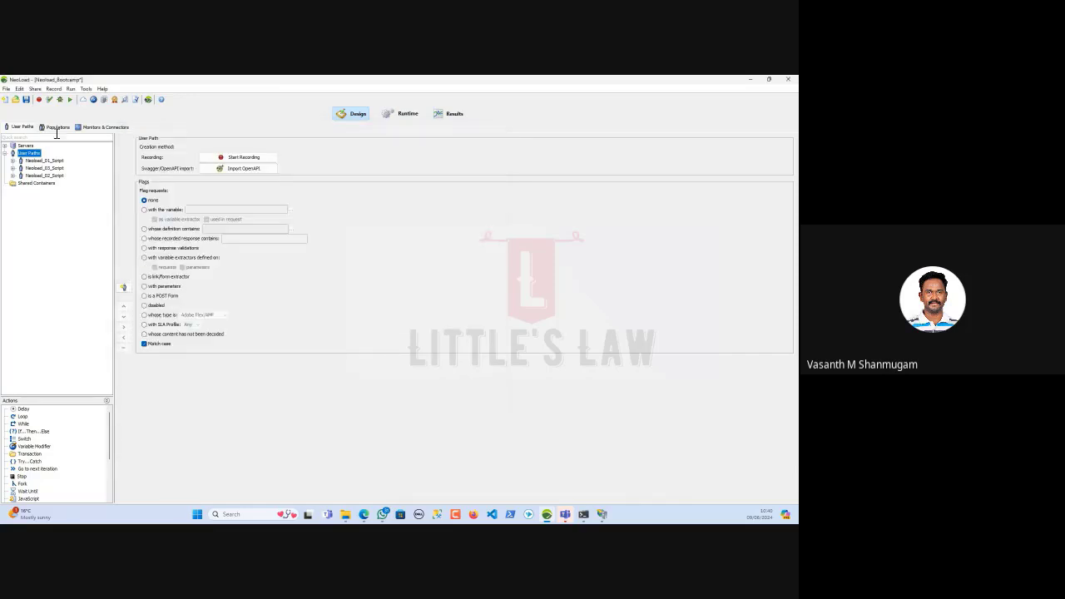
pyautogui.click(6, 88)
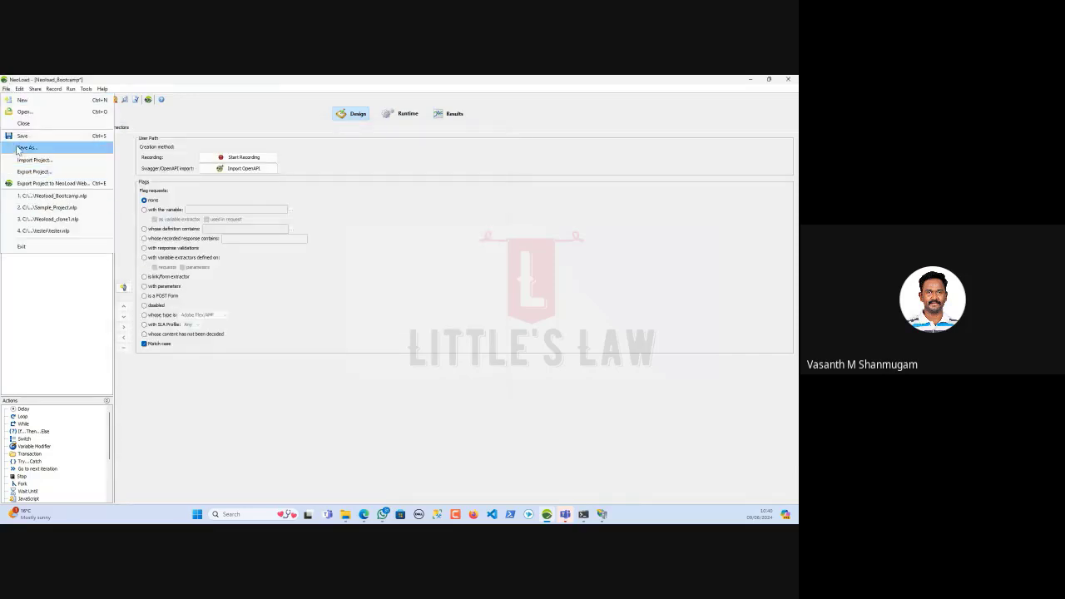
pyautogui.click(22, 123)
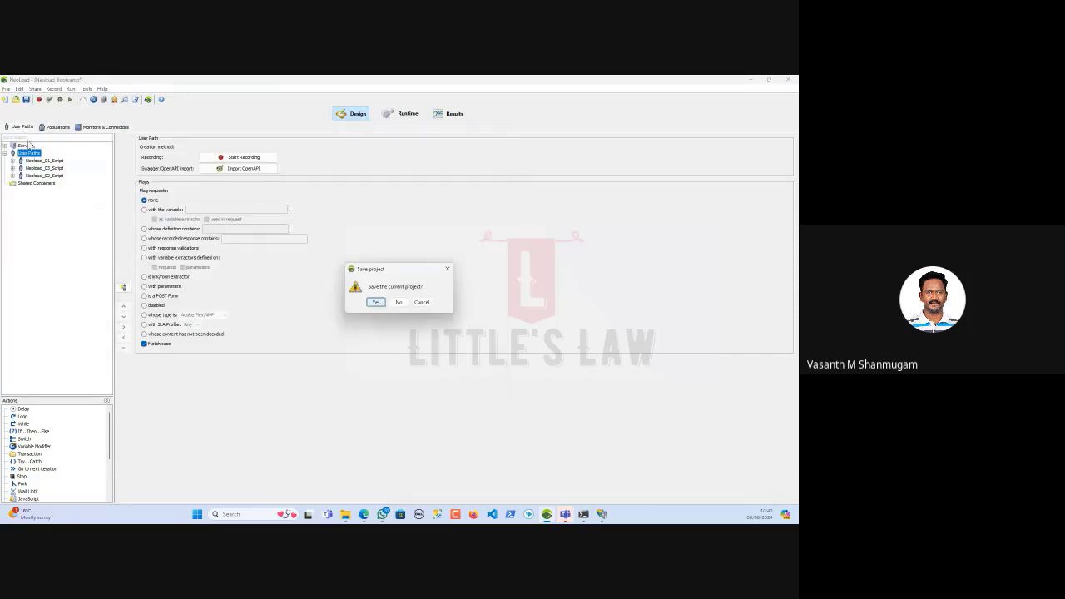
pyautogui.click(398, 302)
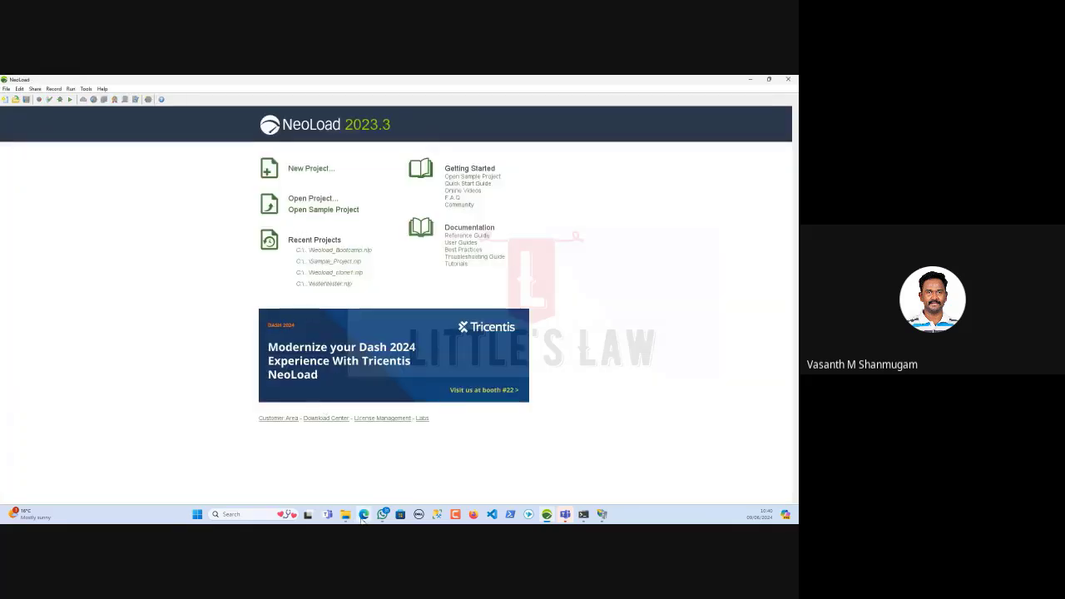
# Bring Edge forward and return to the Bonobo Repositories list with Neoload, Neoload_clone, Neoload_clone1 and Neoload_GIT
pyautogui.moveTo(364, 514)
pyautogui.click(302, 462)
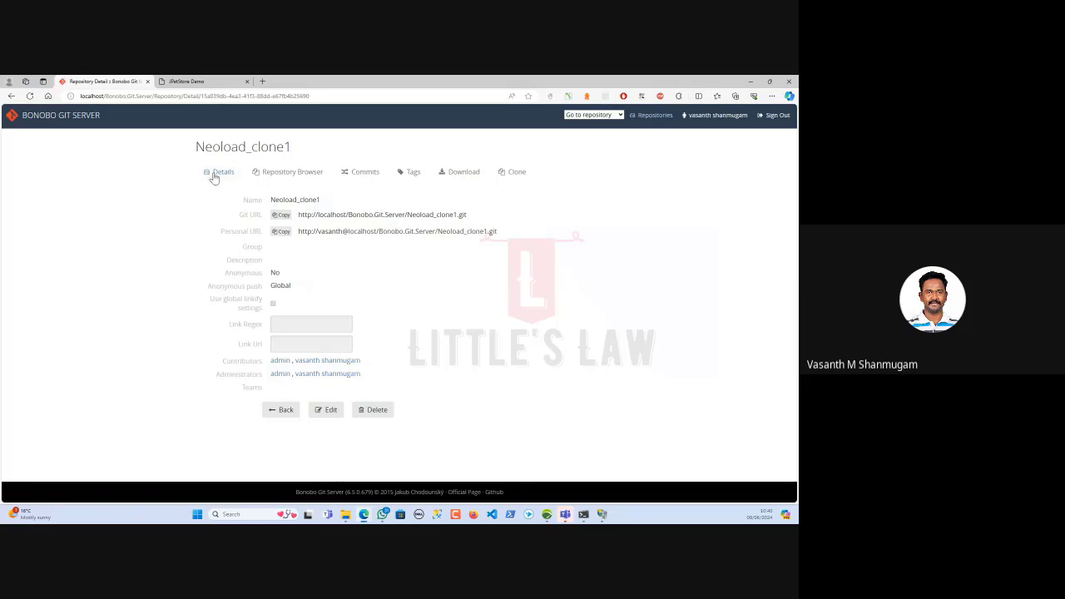
pyautogui.click(42, 118)
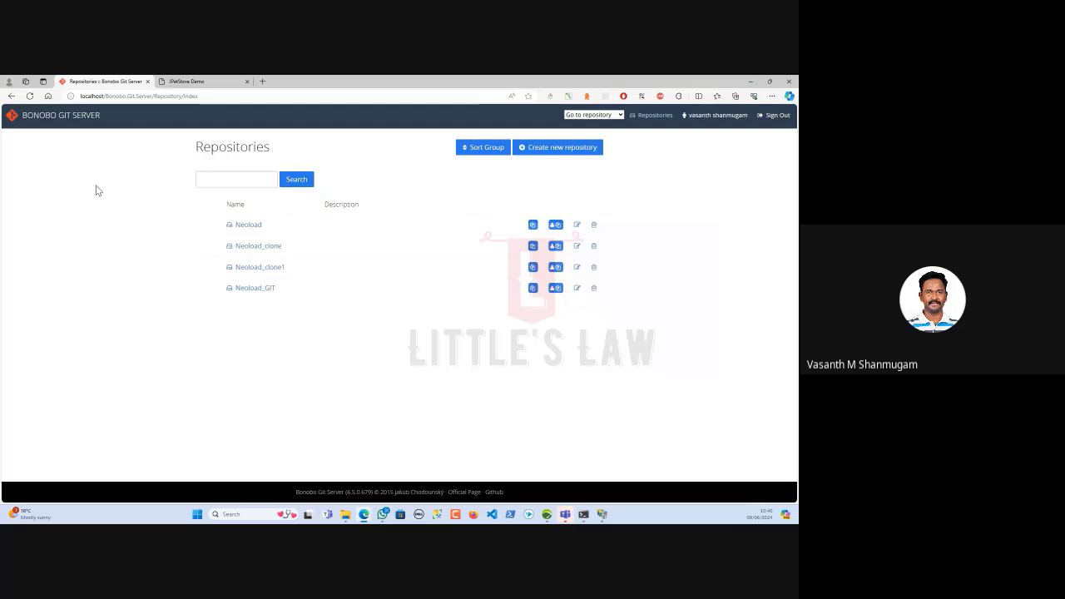
# Start a new repository named Neoload_Bootcamp in the group Performance Testing Team
pyautogui.click(544, 150)
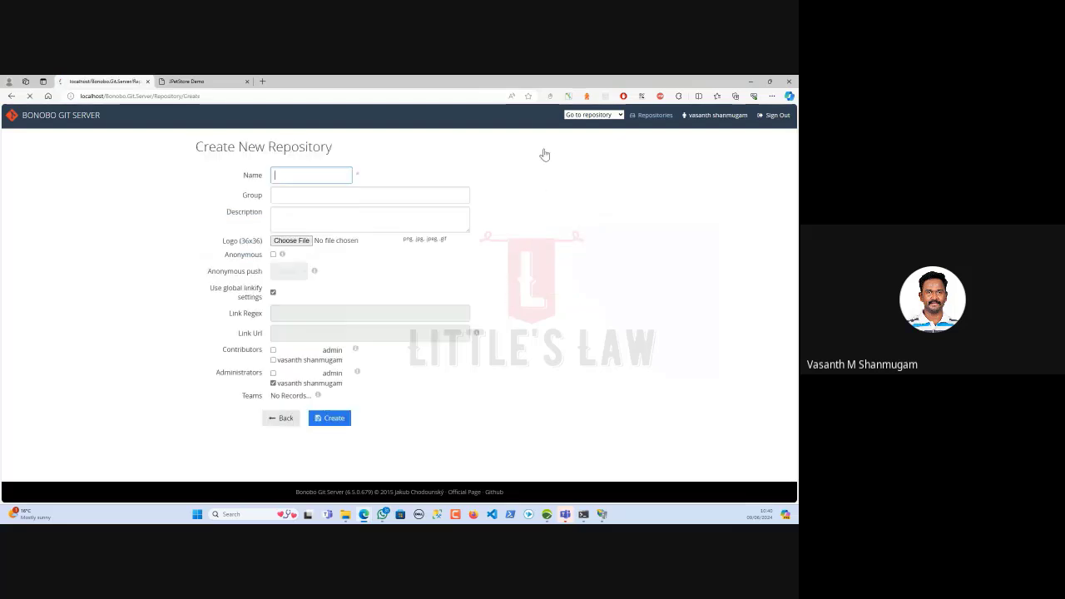
pyautogui.click(293, 175)
pyautogui.write('N')
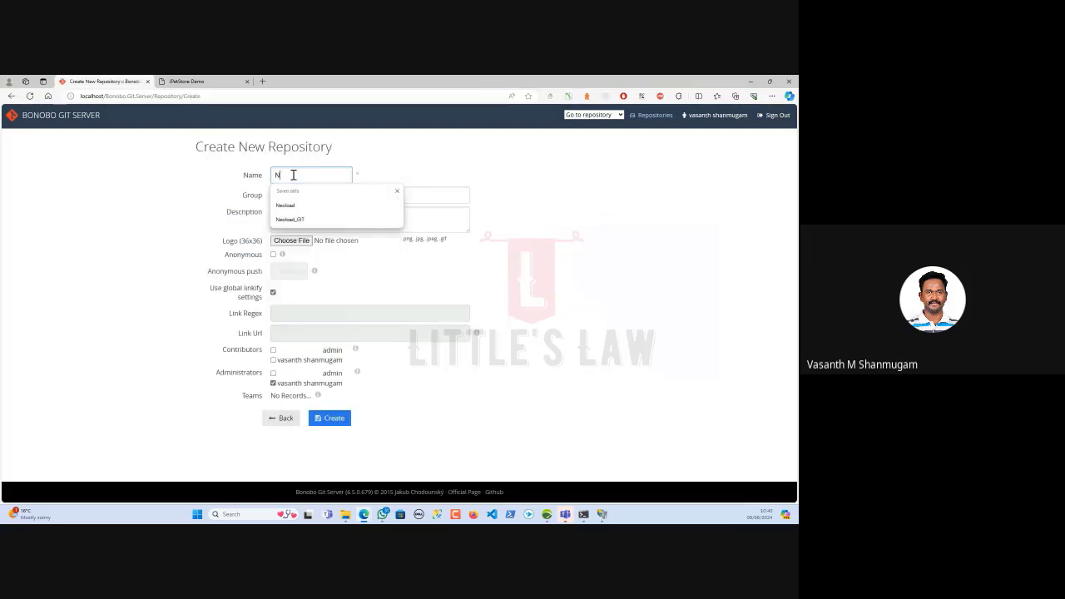
pyautogui.write('eoload_Bootcamp')
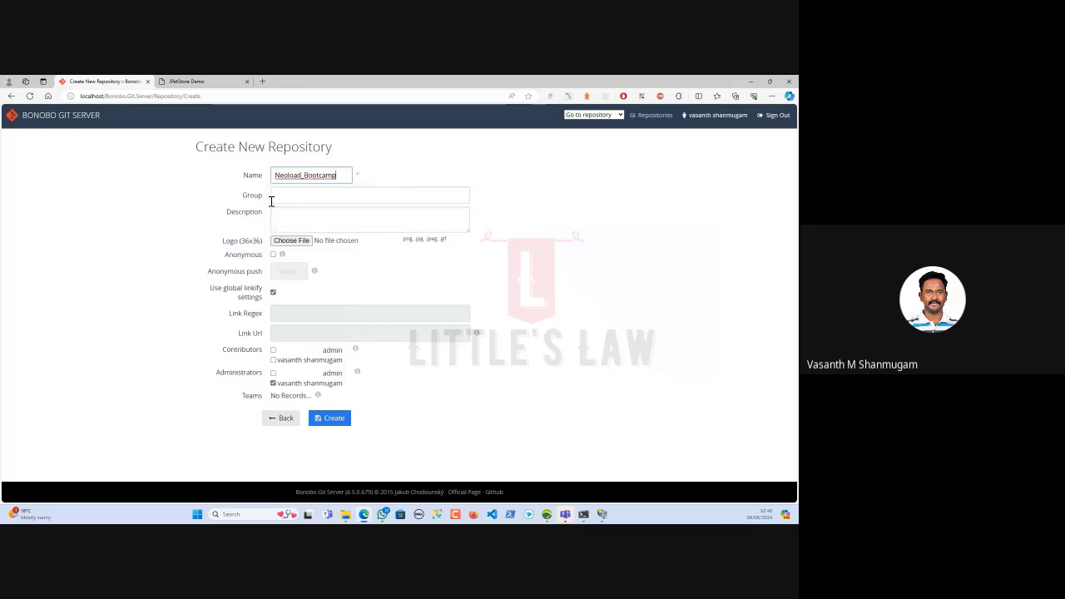
pyautogui.click(277, 197)
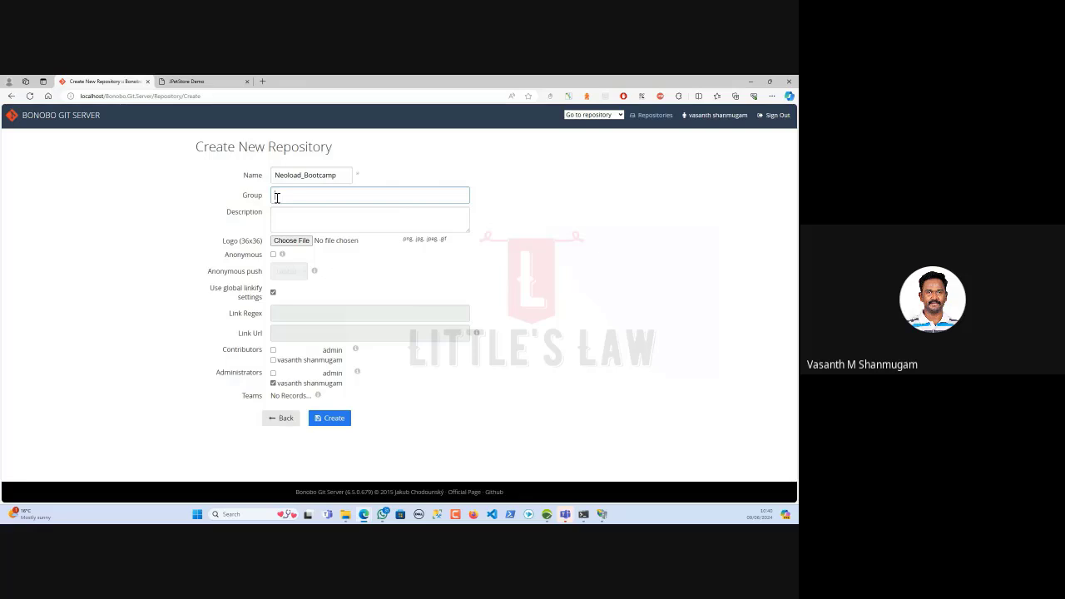
pyautogui.write('Performance Testing Team')
pyautogui.click(289, 221)
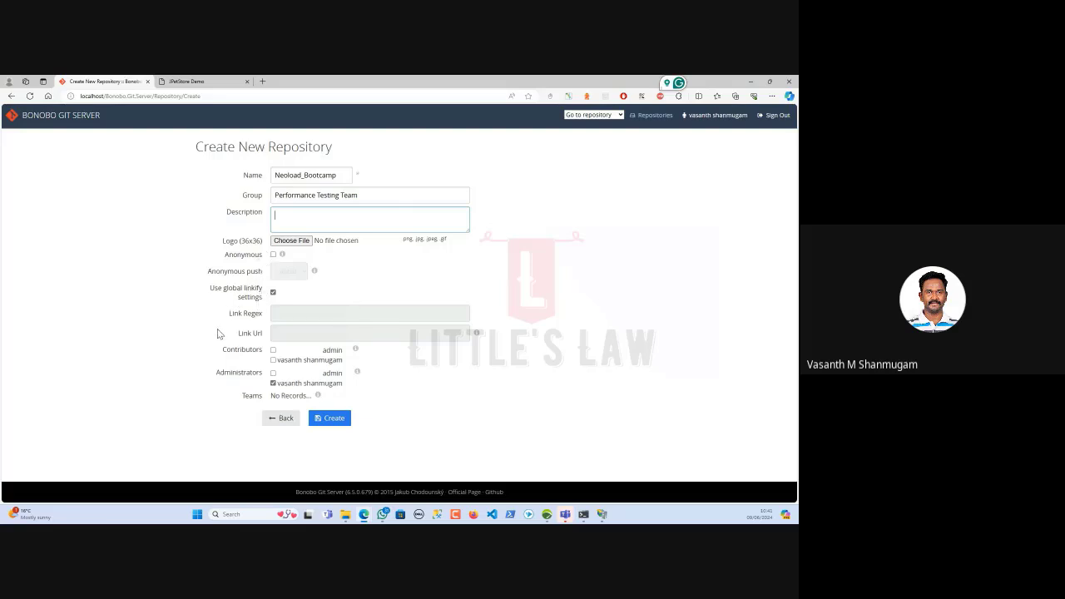
# Make admin and the other user contributors and admin an administrator, then create the repository
pyautogui.click(273, 351)
pyautogui.click(274, 360)
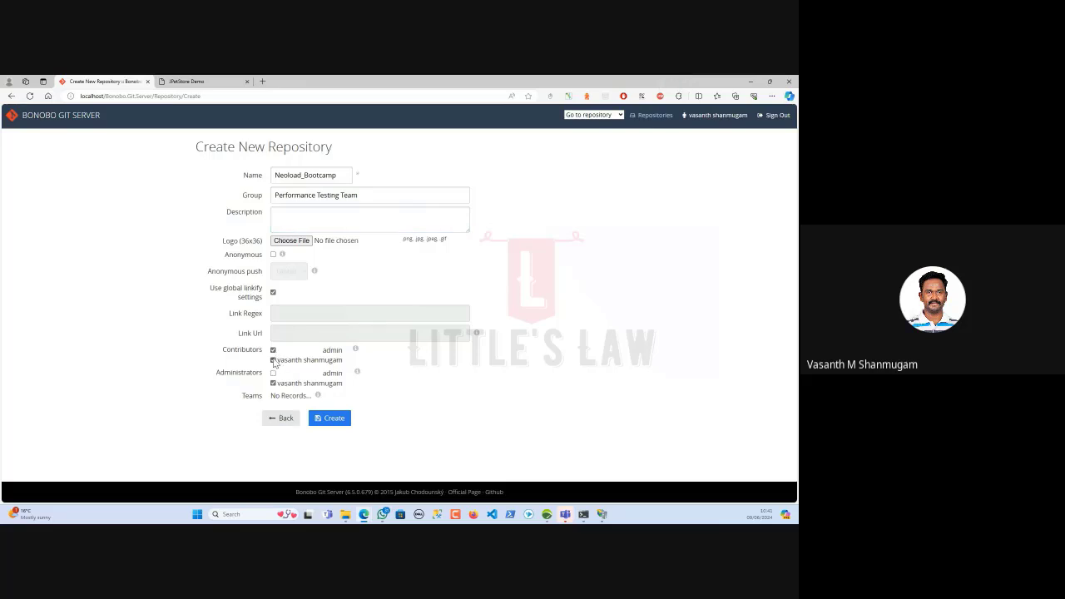
pyautogui.click(273, 373)
pyautogui.click(330, 419)
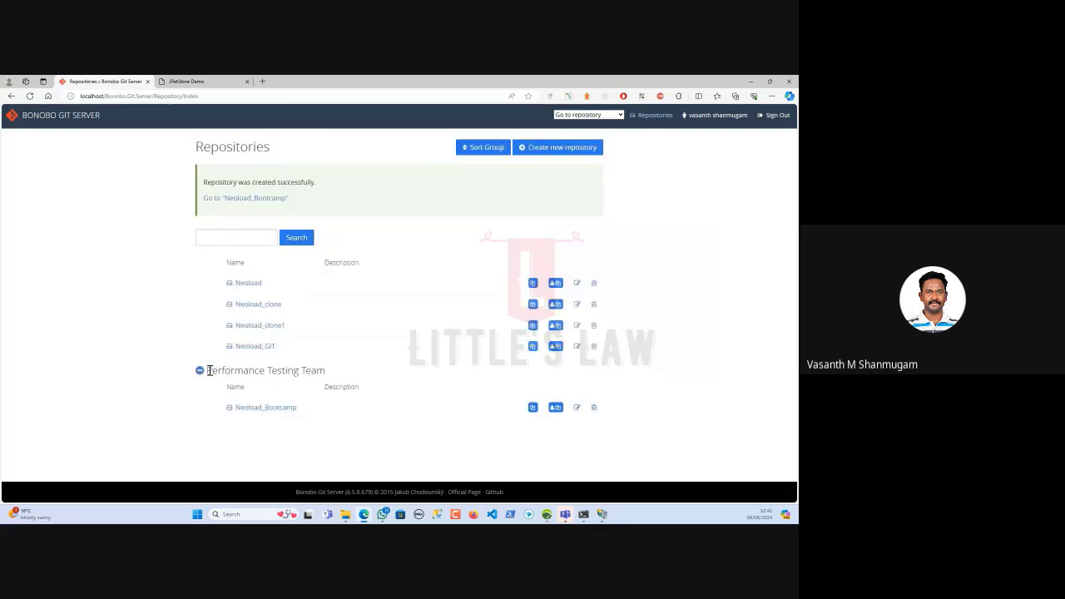
pyautogui.moveTo(208, 372); pyautogui.dragTo(332, 374)
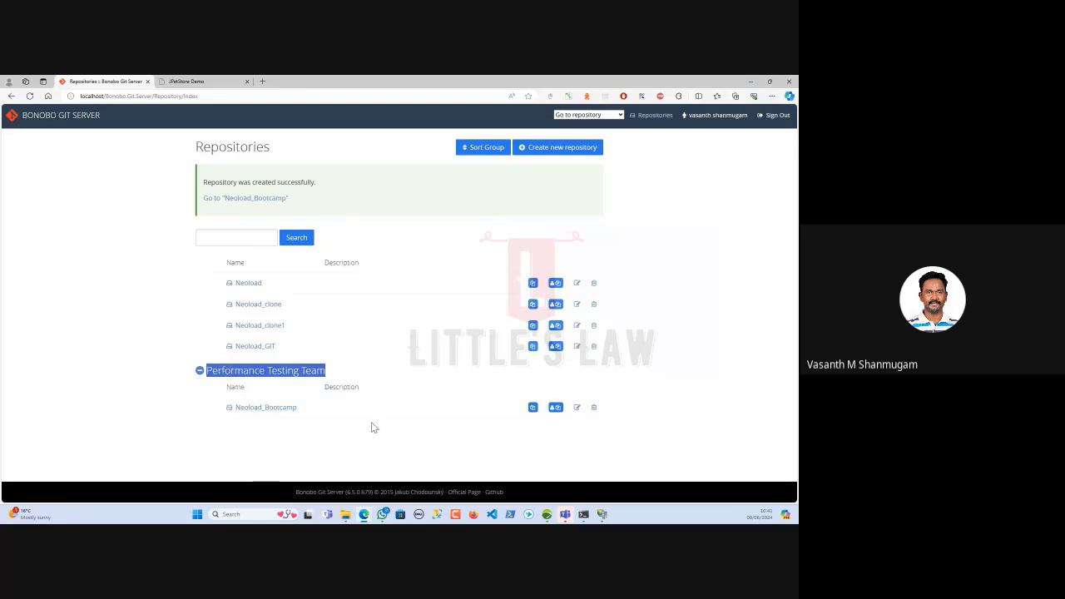
pyautogui.click(256, 409)
pyautogui.click(508, 173)
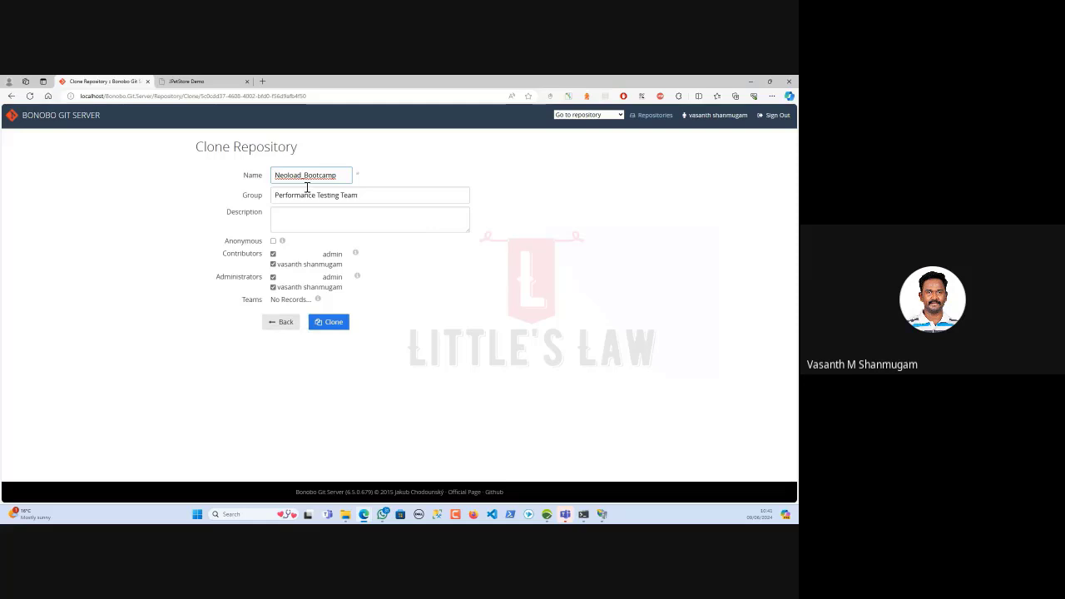
pyautogui.click(319, 319)
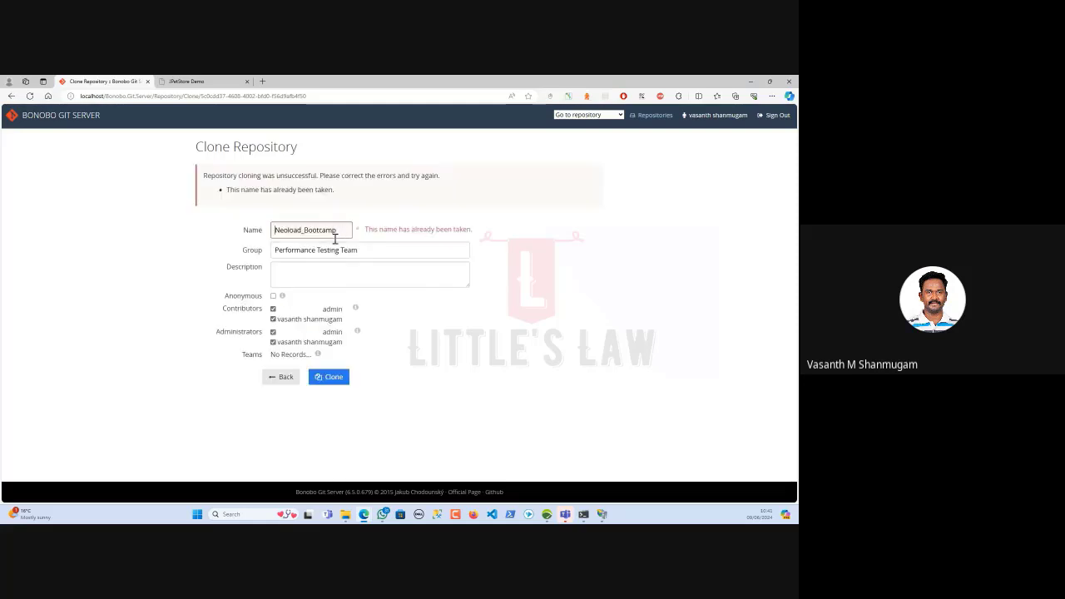
pyautogui.click(283, 377)
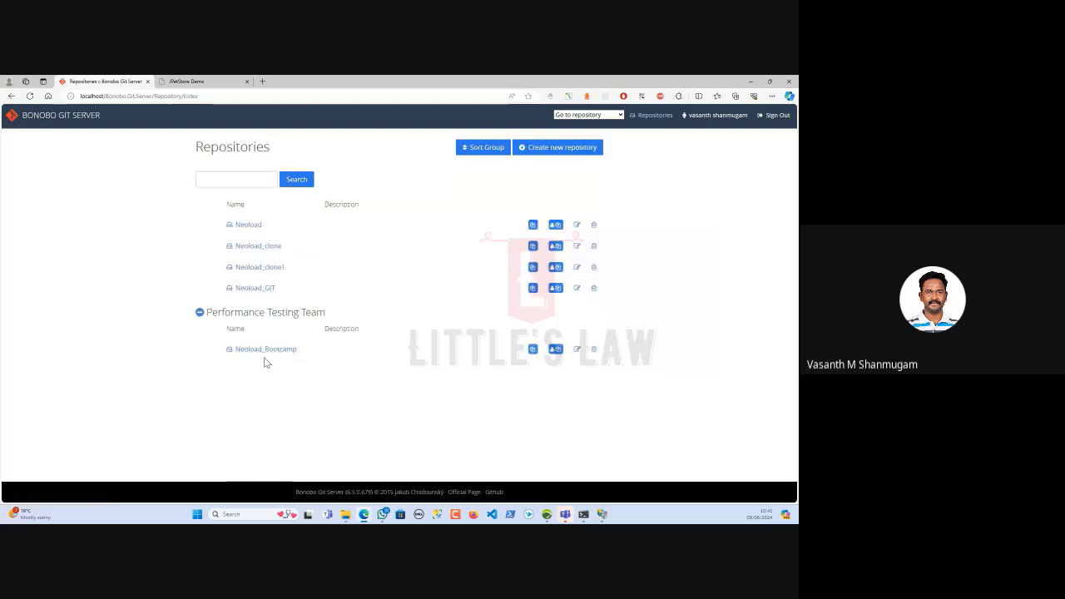
# Copy Neoload_Bootcamp's Git URL from its Details page and bring NeoLoad's start page forward
pyautogui.click(266, 350)
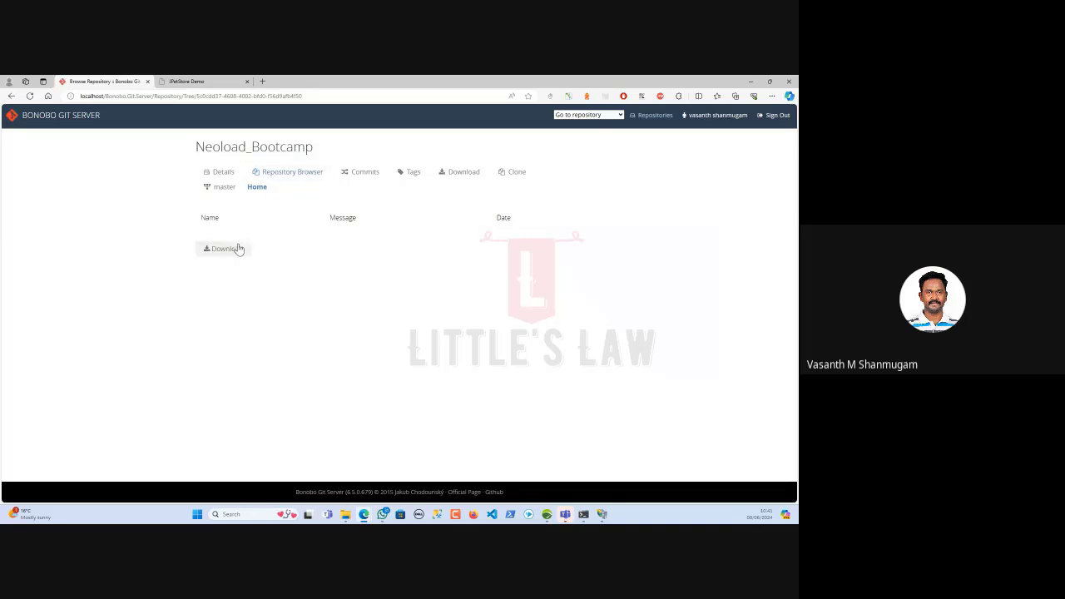
pyautogui.click(228, 176)
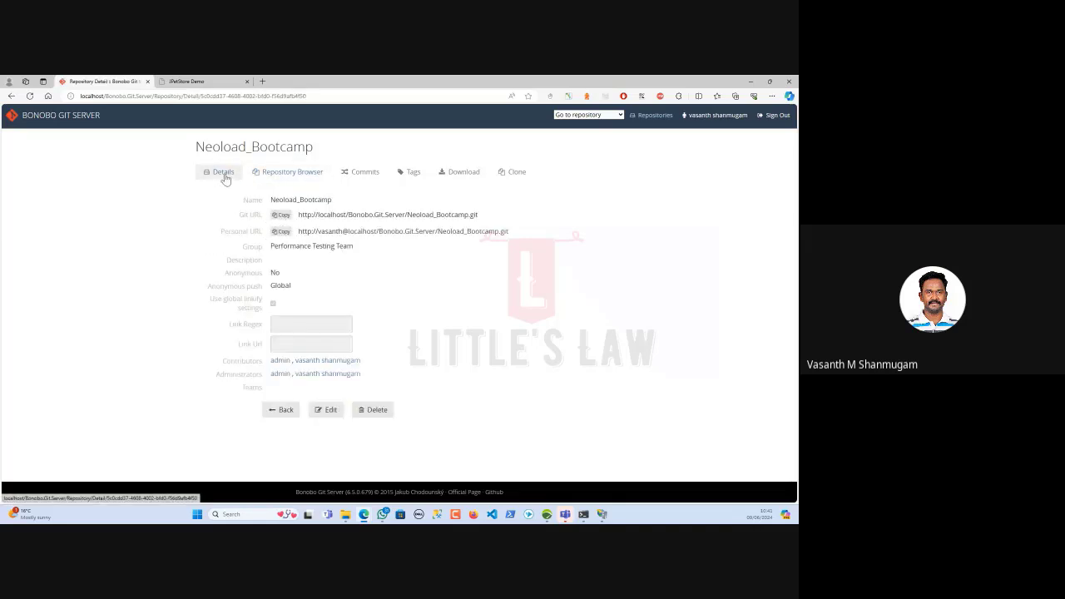
pyautogui.click(283, 215)
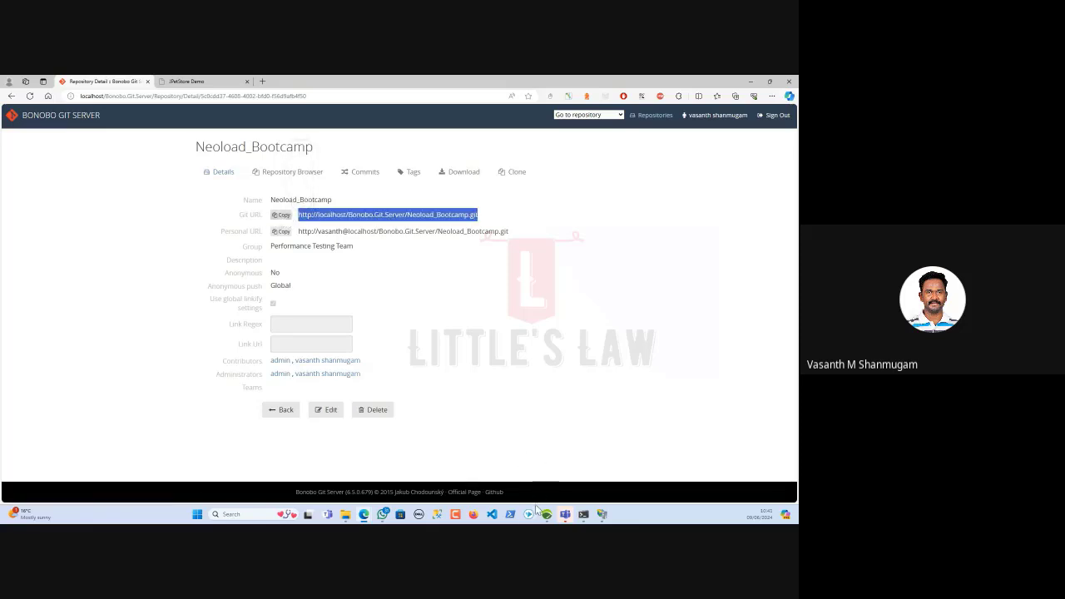
pyautogui.click(547, 514)
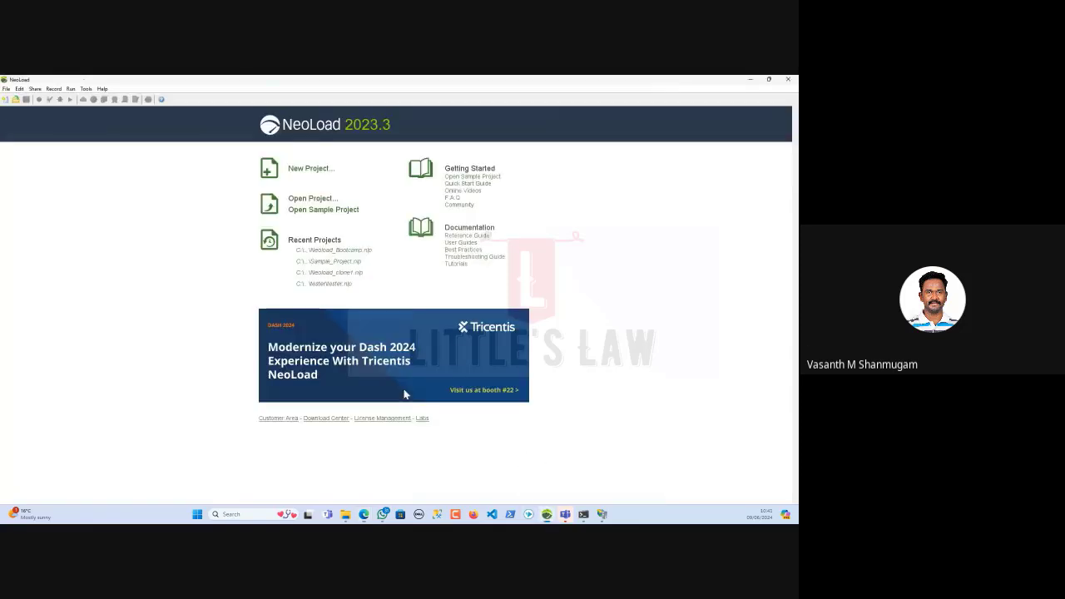
# Start a new Git-shared project, pasting the copied repository URL and testing the connection
pyautogui.click(310, 168)
pyautogui.click(293, 324)
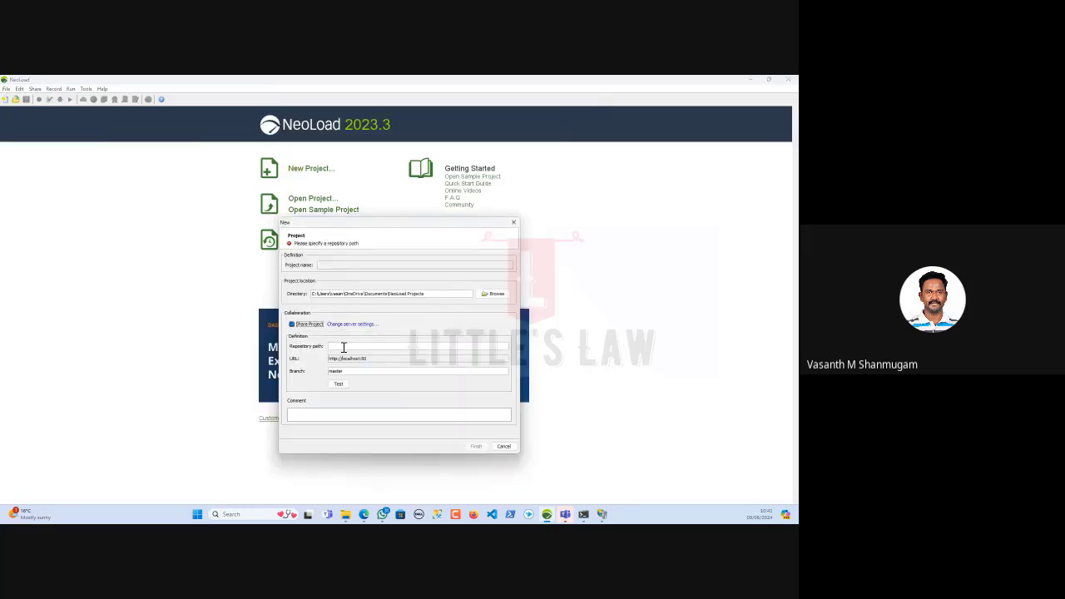
pyautogui.click(343, 347)
pyautogui.hotkey('ctrl', 'v')
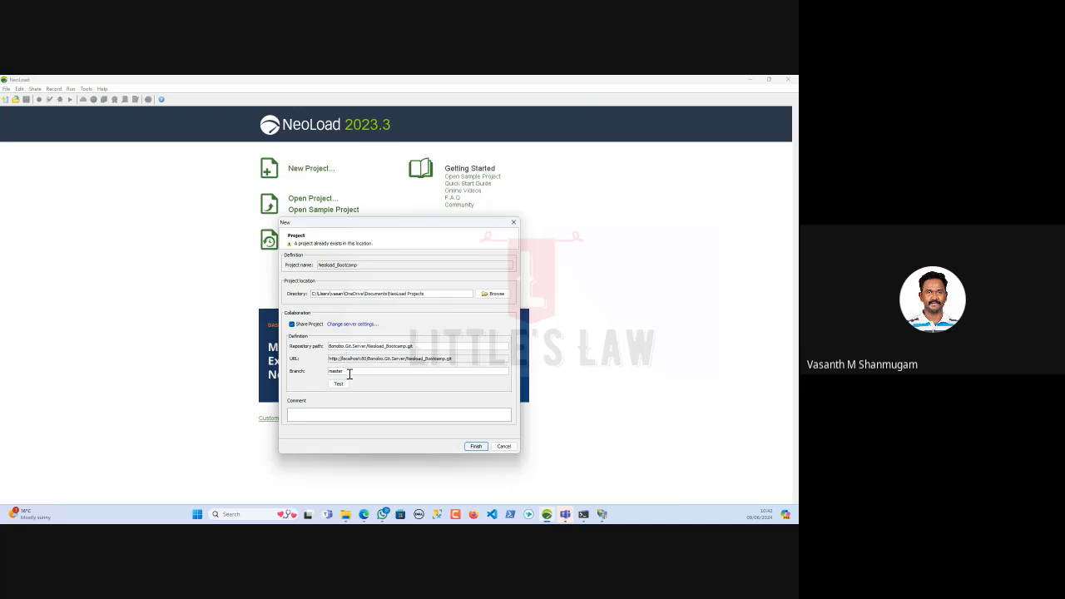
pyautogui.moveTo(350, 373); pyautogui.dragTo(286, 375)
pyautogui.click(338, 384)
# Cross-check the repository path against the Neoload_Bootcamp name on Bonobo's details page
pyautogui.moveTo(364, 514)
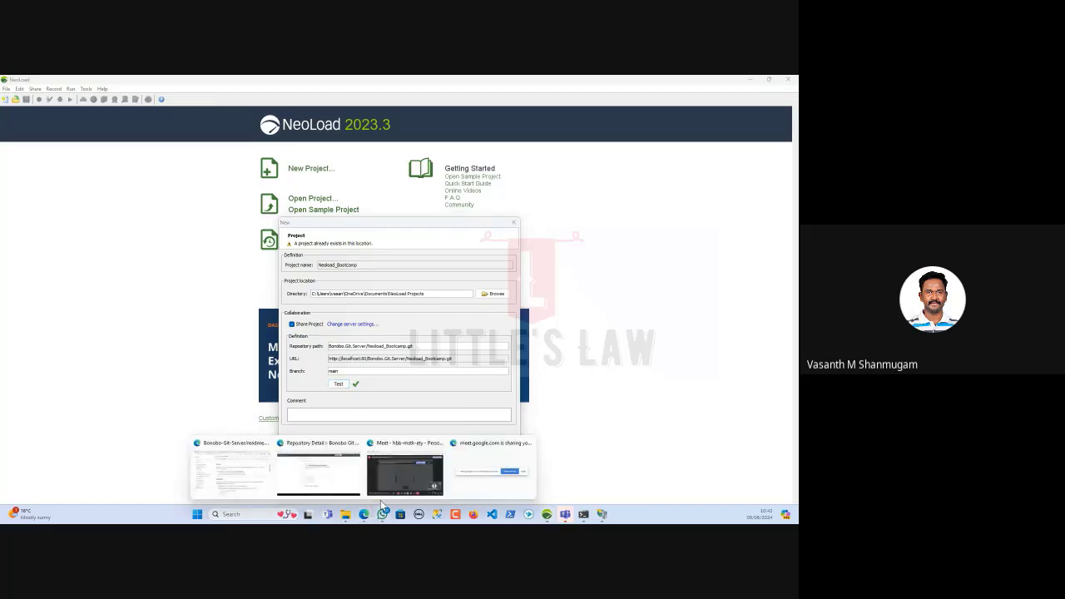
pyautogui.click(333, 479)
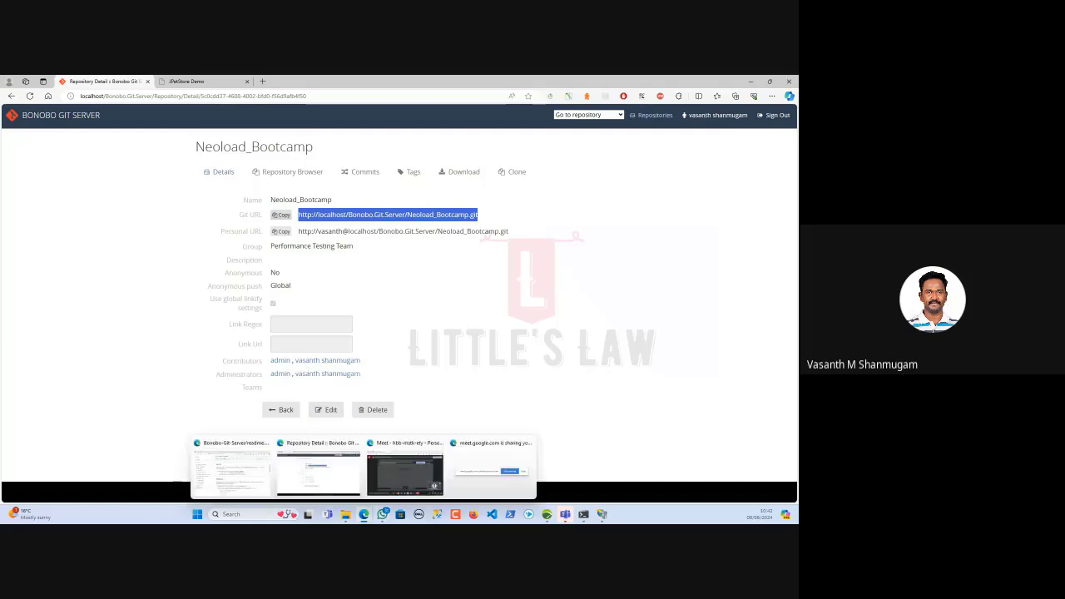
pyautogui.click(547, 514)
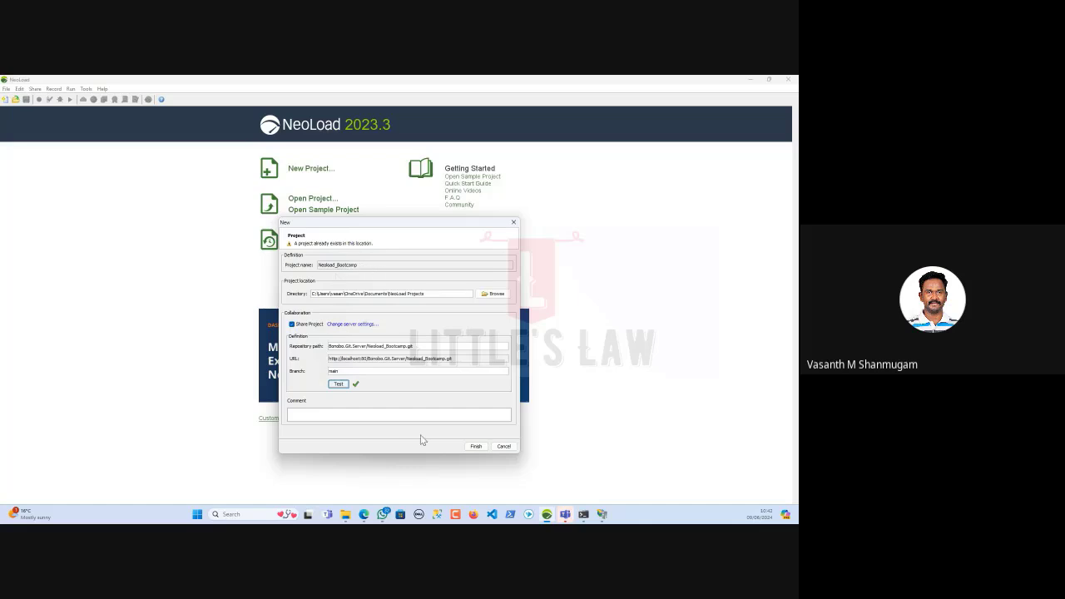
pyautogui.click(405, 346)
pyautogui.click(363, 514)
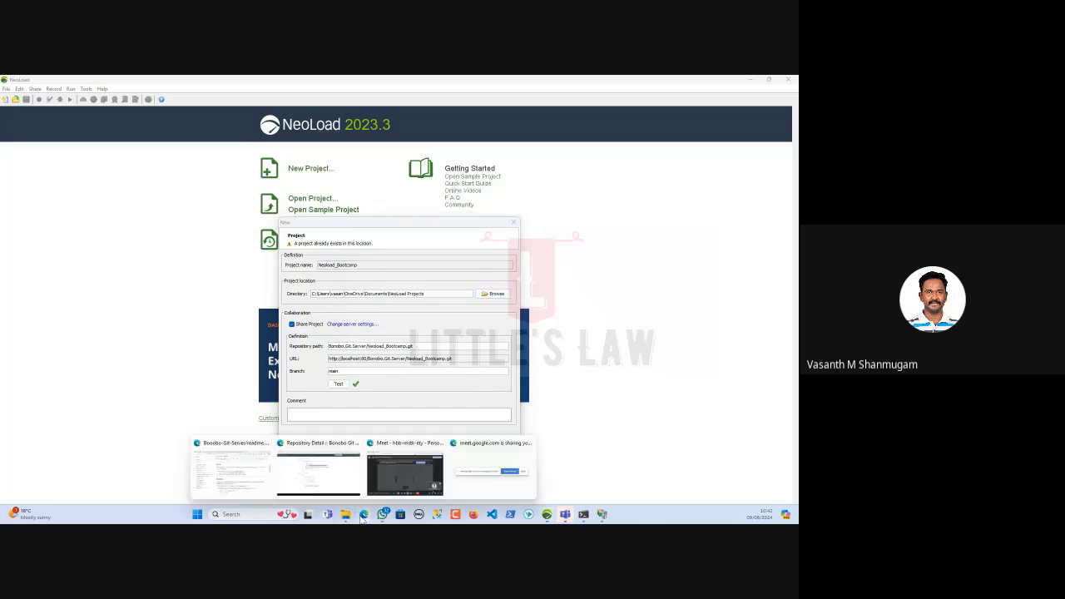
pyautogui.click(318, 472)
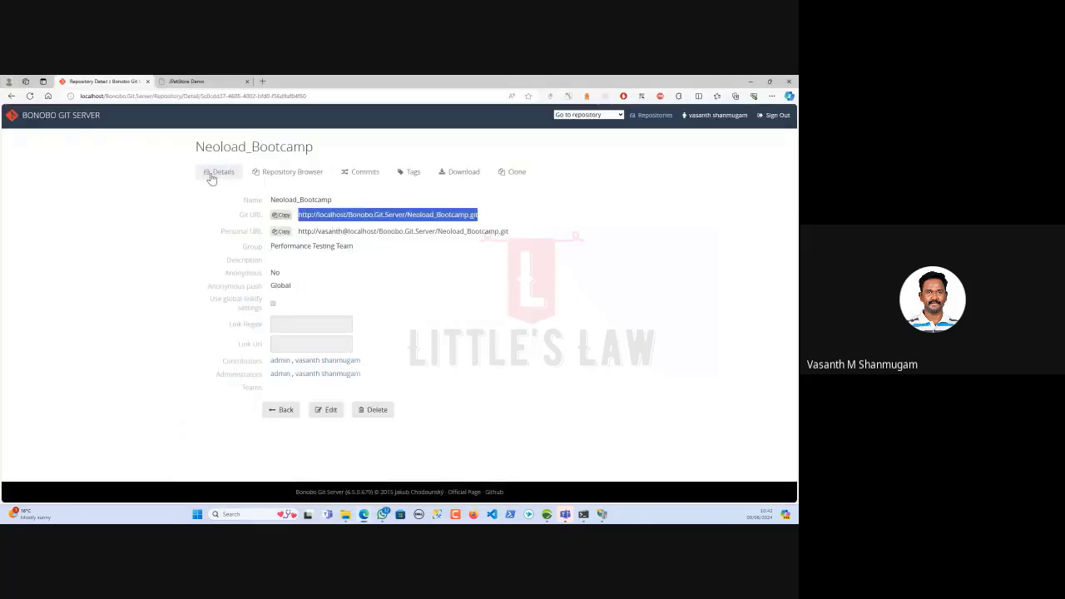
pyautogui.moveTo(197, 148); pyautogui.dragTo(319, 153)
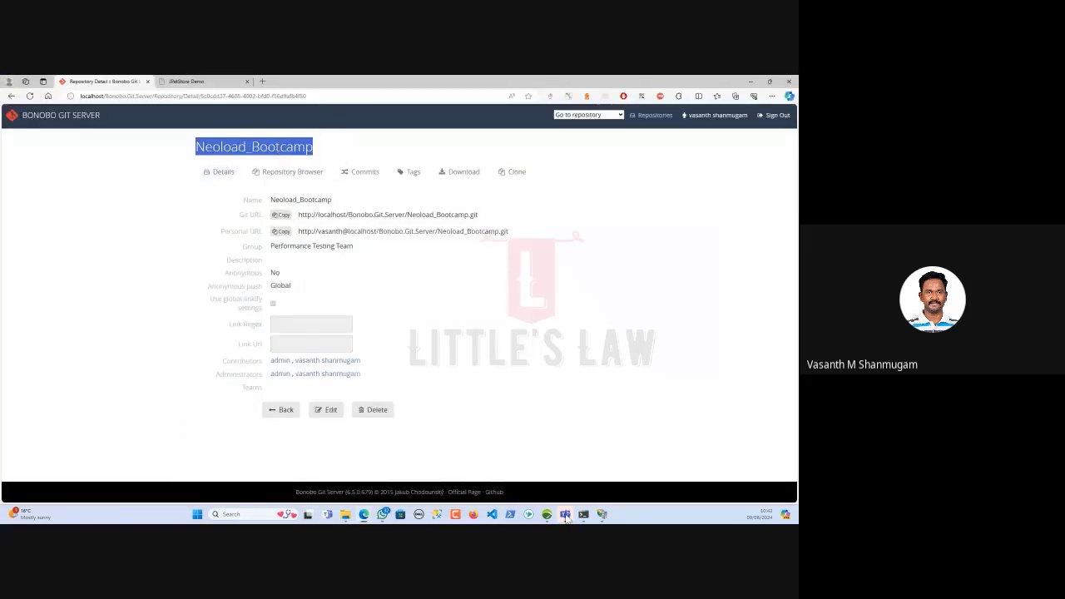
pyautogui.click(749, 80)
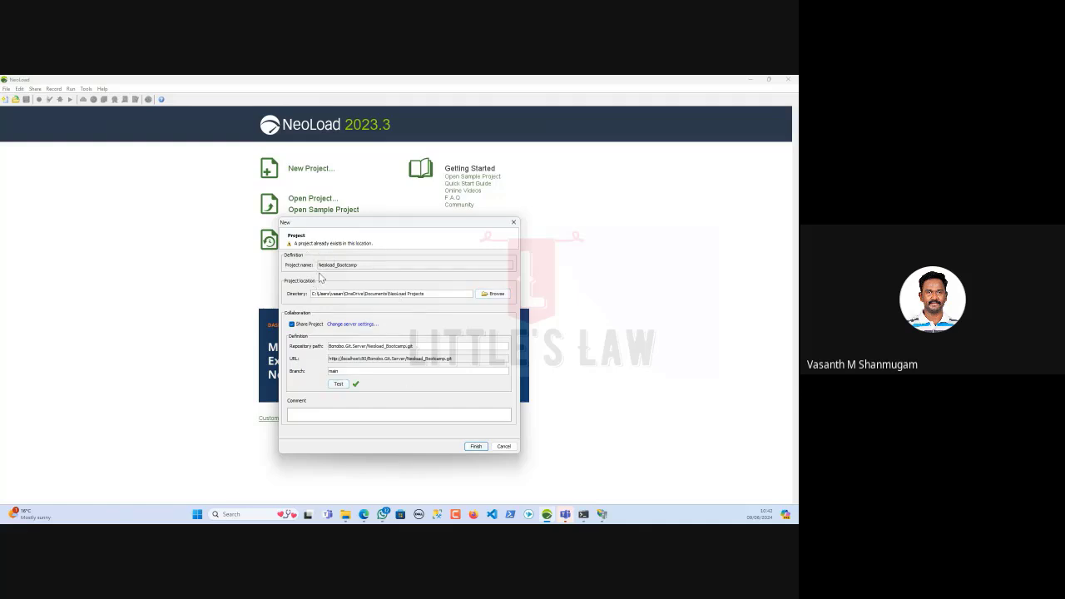
# Finish creating the shared Neoload_Bootcamp project on branch main, overwriting the existing local copy
pyautogui.click(476, 447)
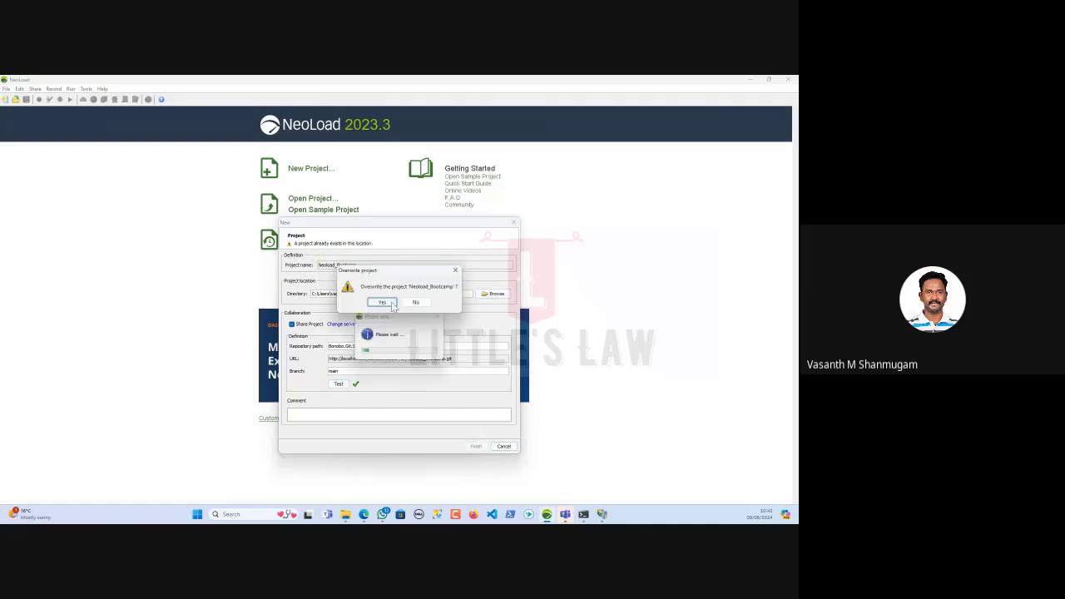
pyautogui.click(395, 304)
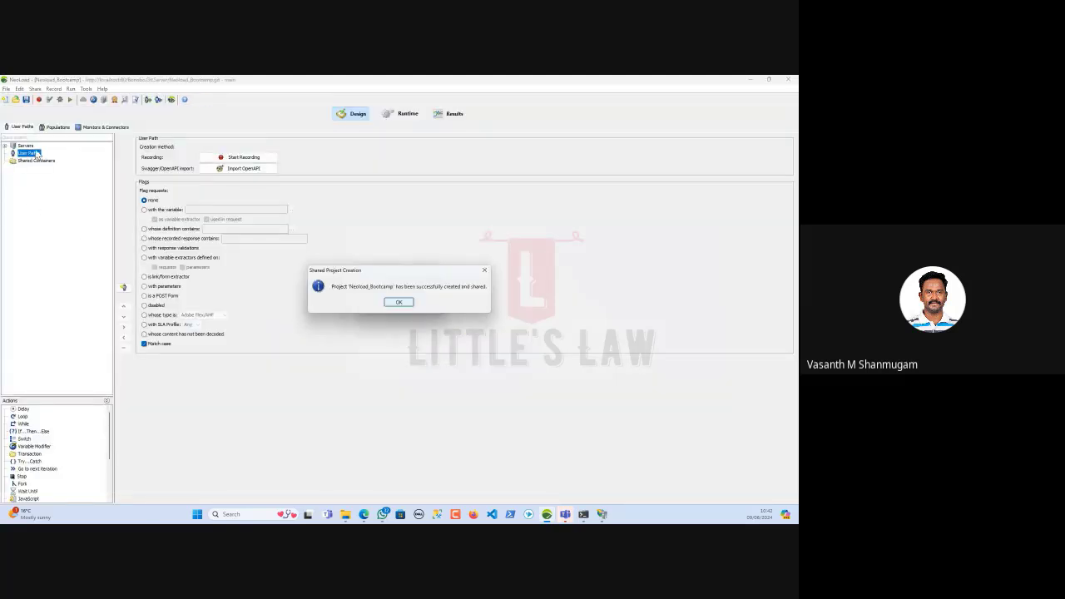
pyautogui.click(393, 304)
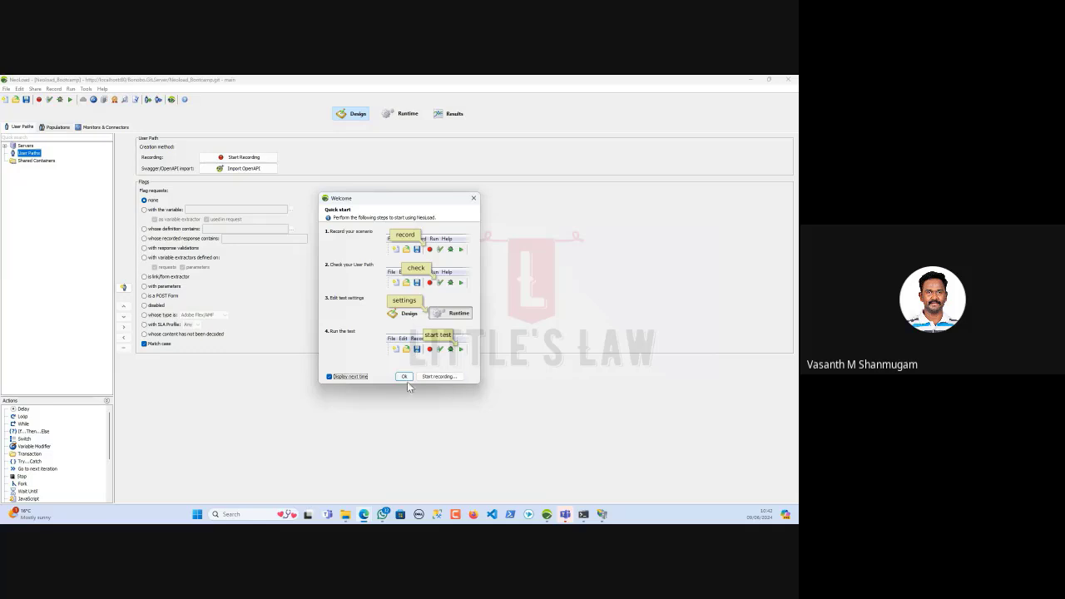
pyautogui.click(404, 377)
# Show Neoload_Bootcamp's commit history filtered to the main branch
pyautogui.moveTo(376, 512)
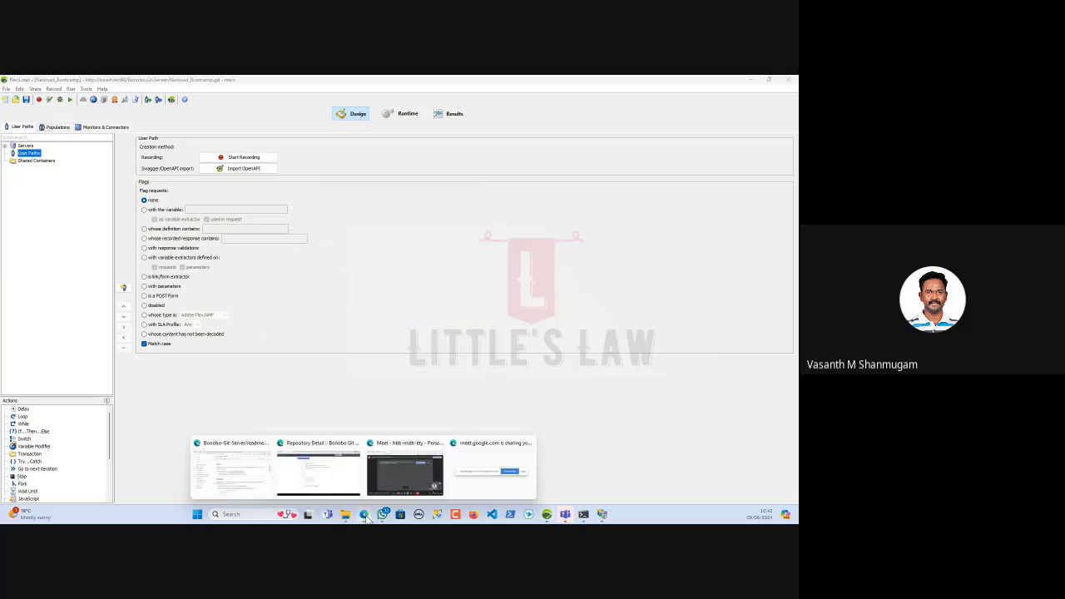
pyautogui.click(318, 482)
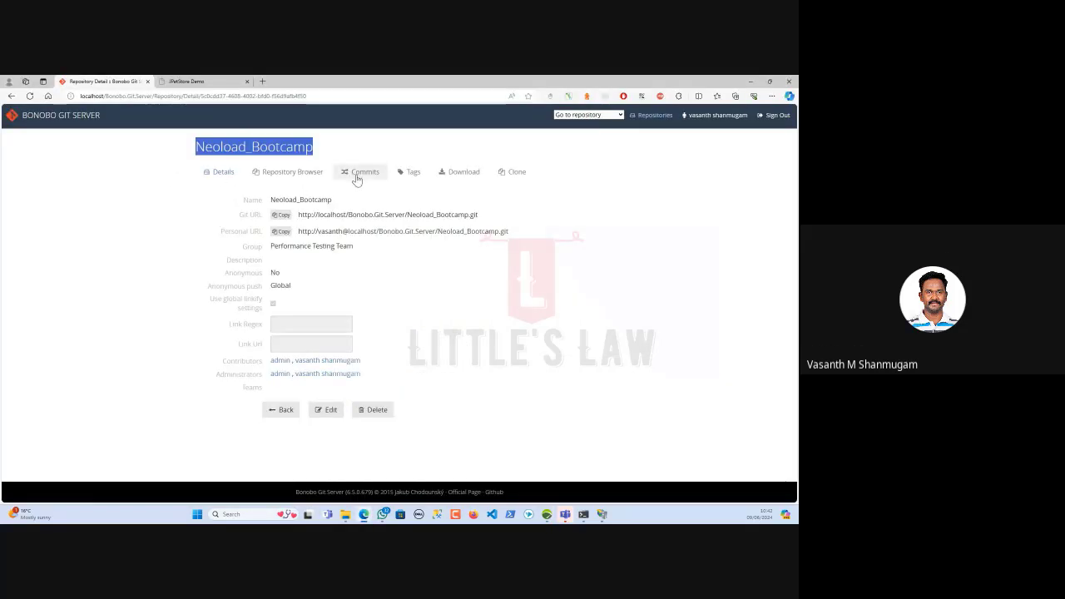
pyautogui.click(359, 177)
pyautogui.click(225, 187)
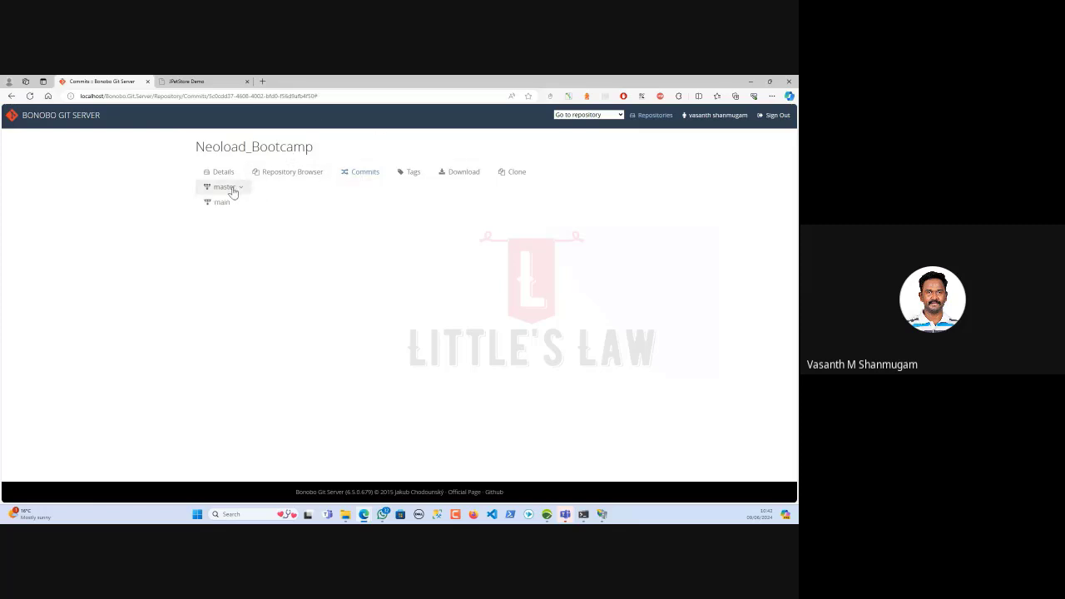
pyautogui.click(222, 202)
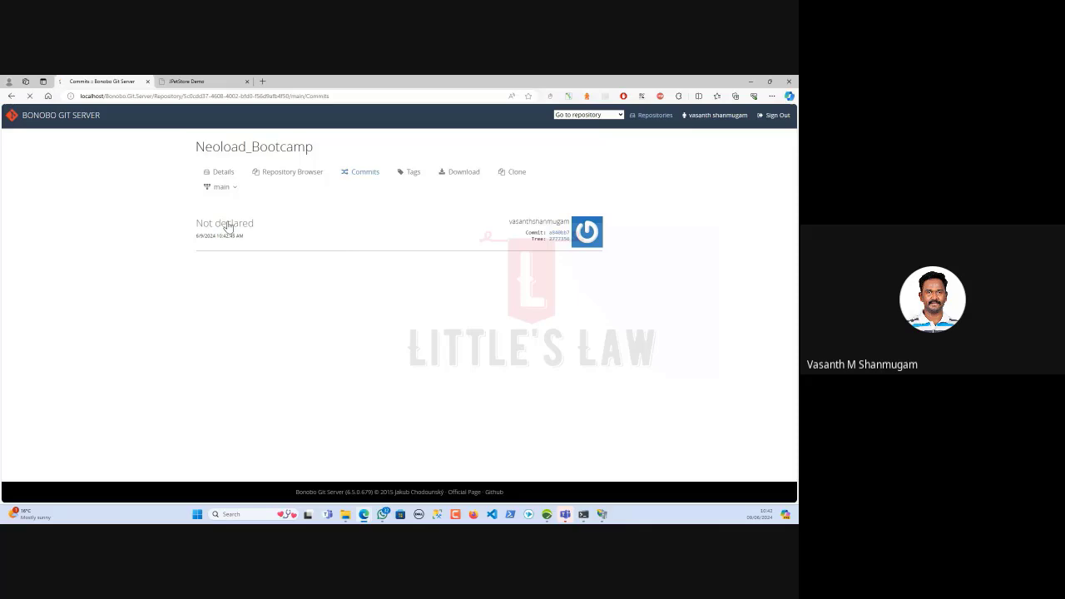
# Scroll through the commit's changed-file diffs, then go back to the repository details
pyautogui.scroll(-5, 321, 341)
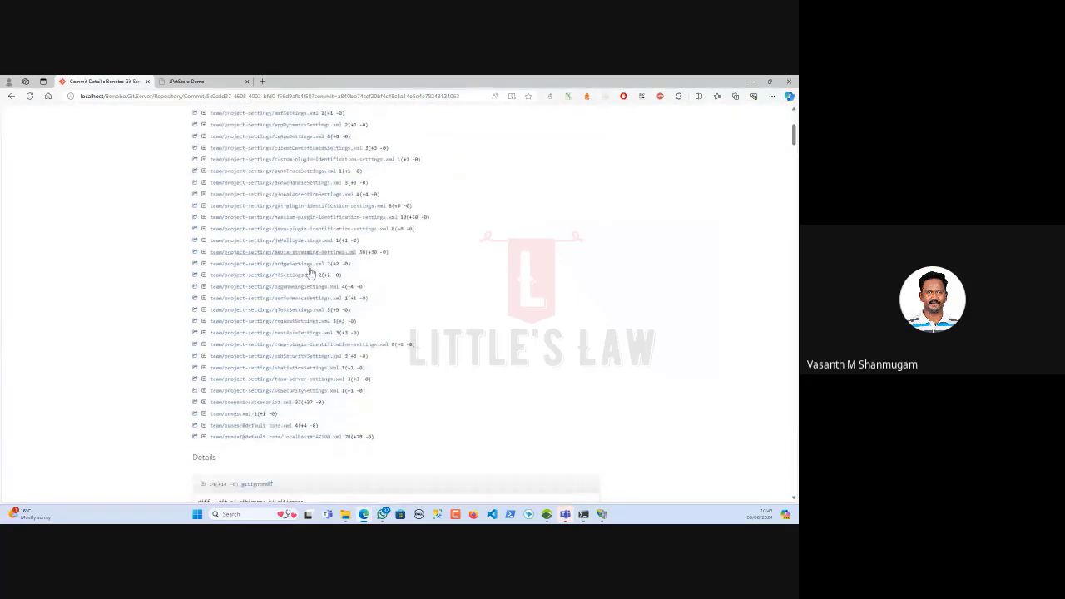
pyautogui.scroll(-5, 320, 350)
pyautogui.scroll(-3, 283, 366)
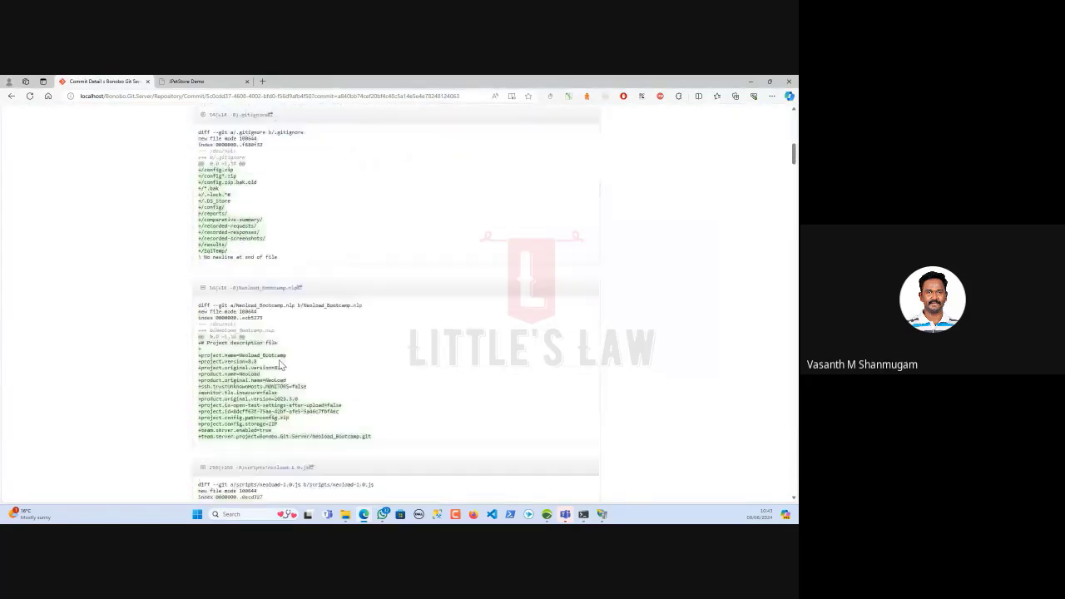
pyautogui.scroll(-5, 281, 364)
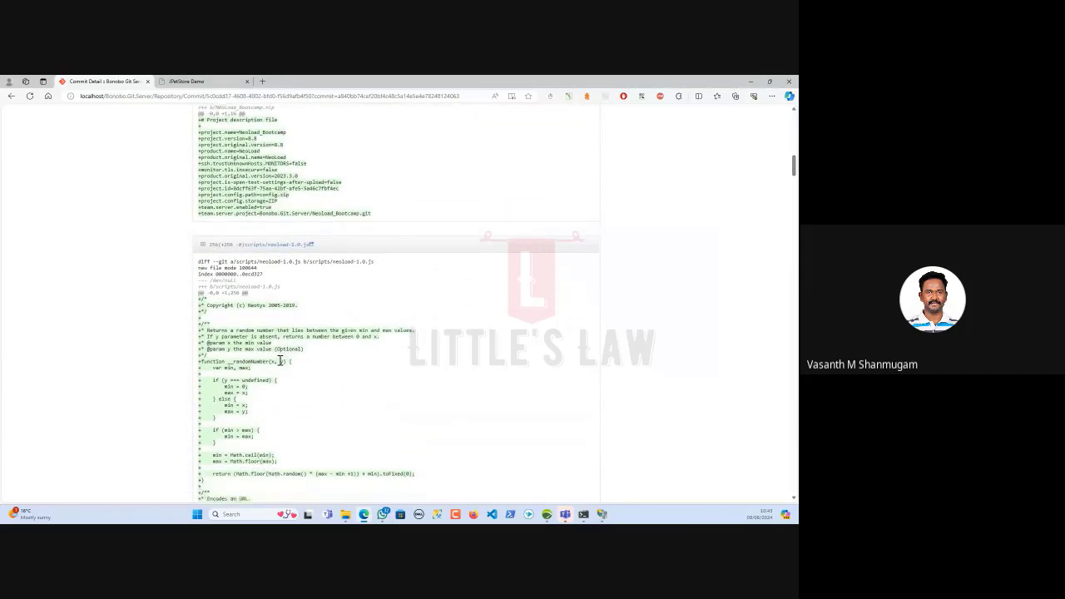
pyautogui.scroll(15, 280, 362)
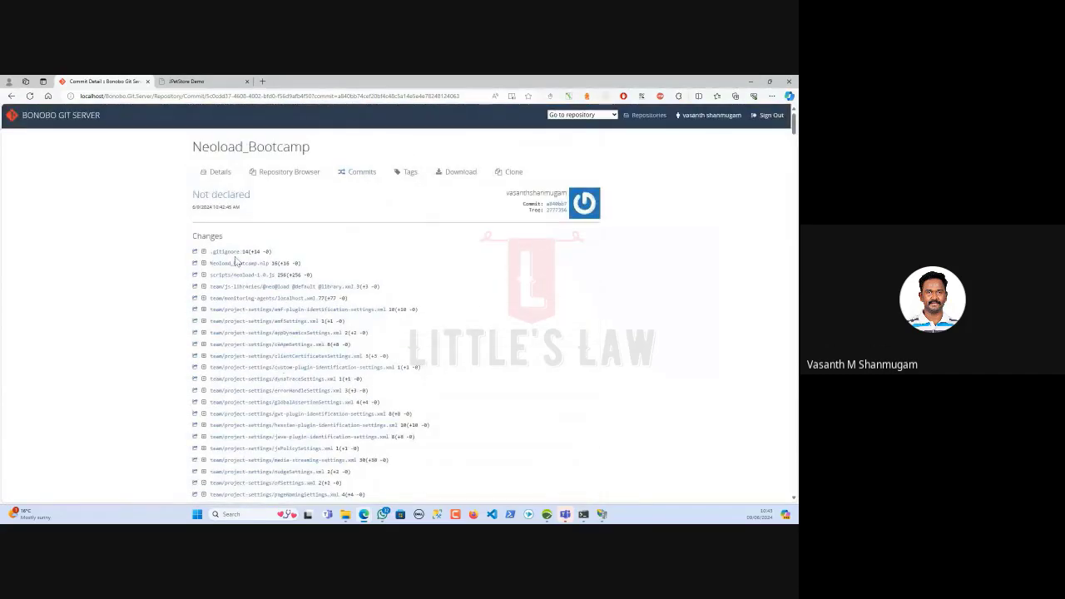
pyautogui.click(218, 171)
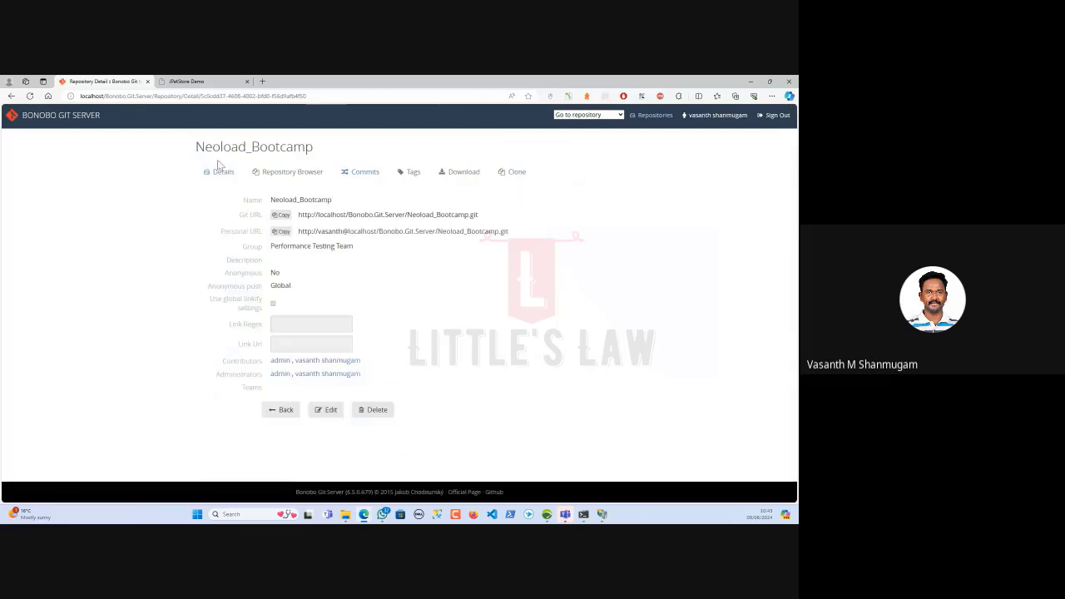
# Begin recording UserPath into Actions using Microsoft Edge as the client
pyautogui.hotkey('alt', 'Tab')
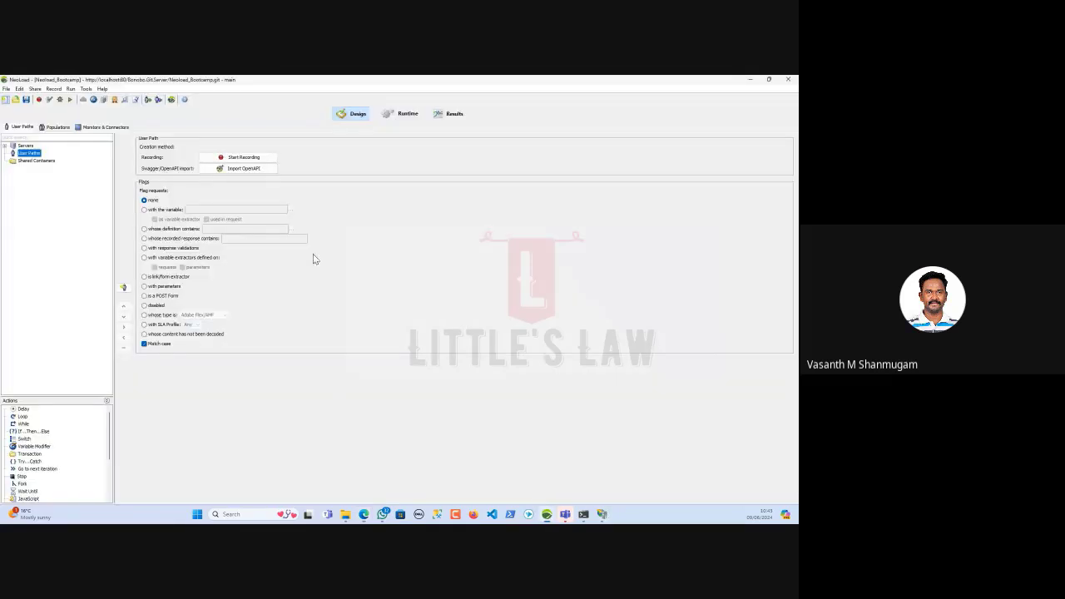
pyautogui.click(39, 100)
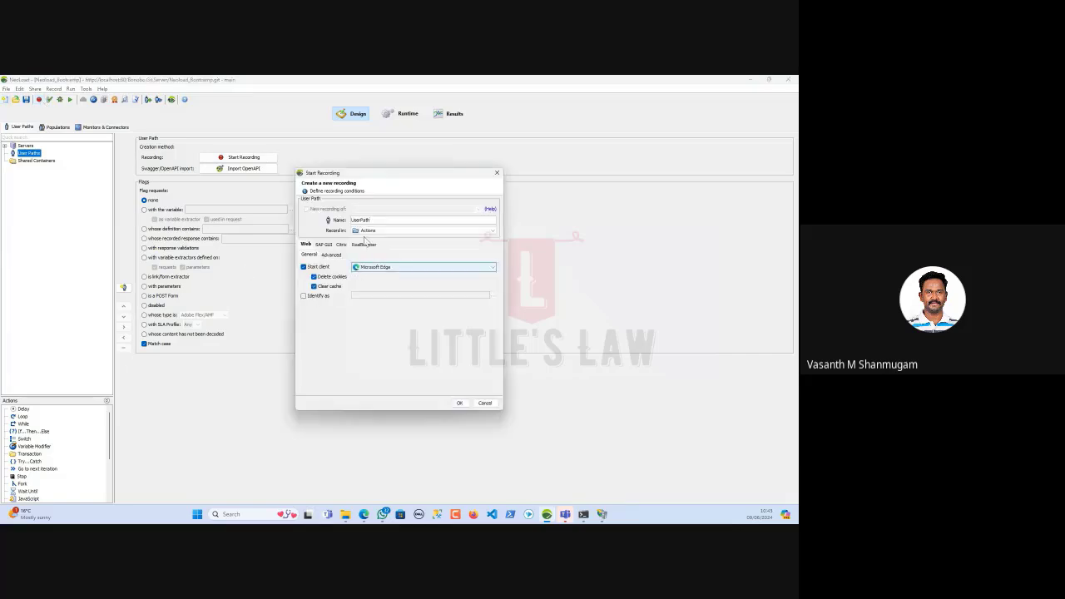
pyautogui.click(460, 403)
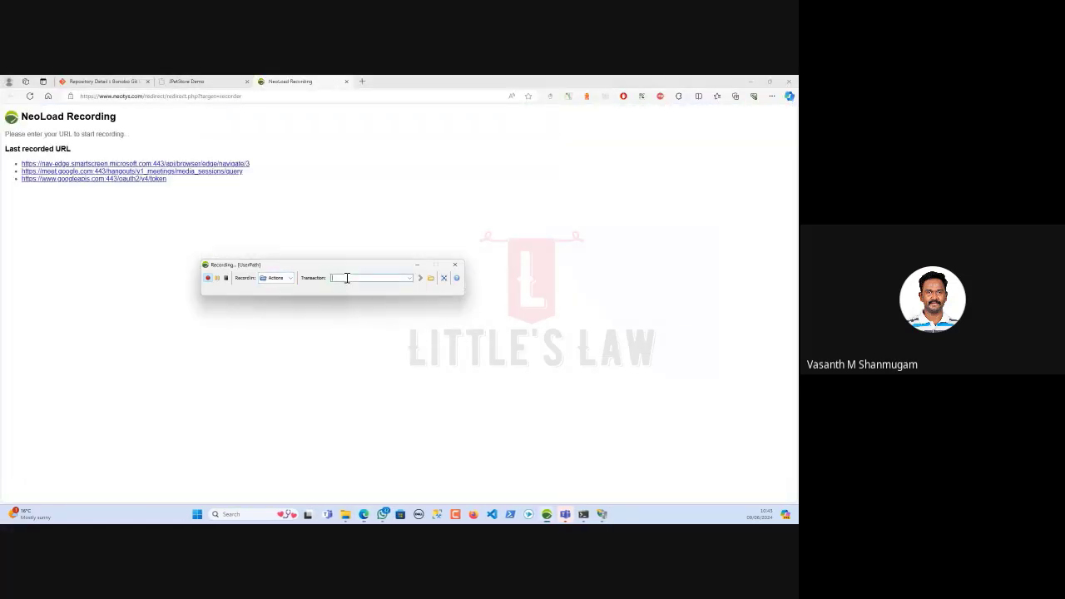
# Load petstore.octoperf.com and record entering the store as transaction 01_ClickEnterThe
pyautogui.click(232, 96)
pyautogui.write('pet')
pyautogui.press('Return')
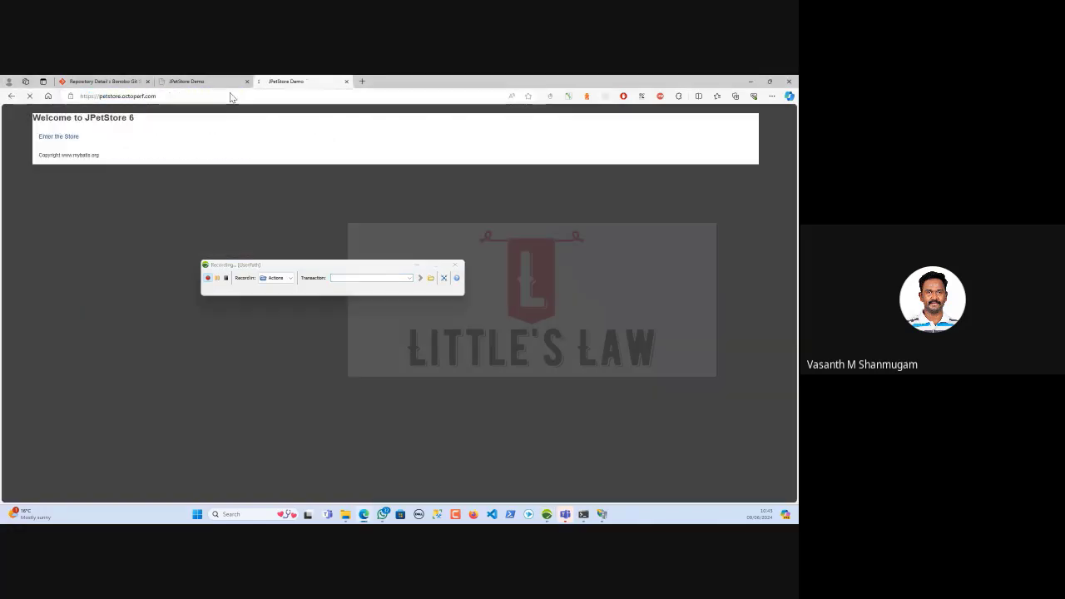
pyautogui.click(337, 280)
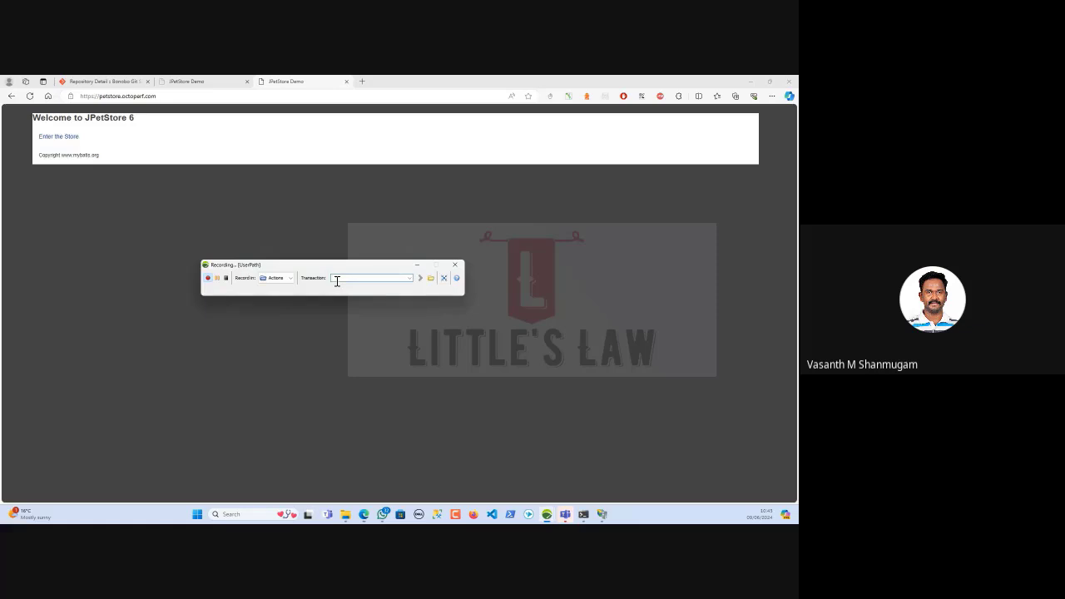
pyautogui.write('01')
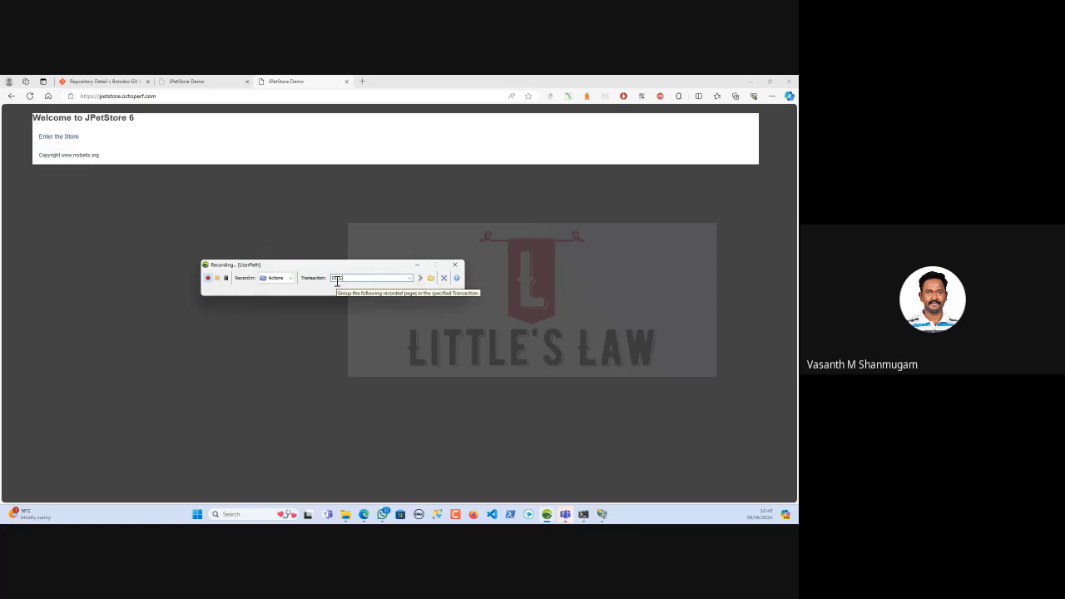
pyautogui.write('_ClickEnterTheStore')
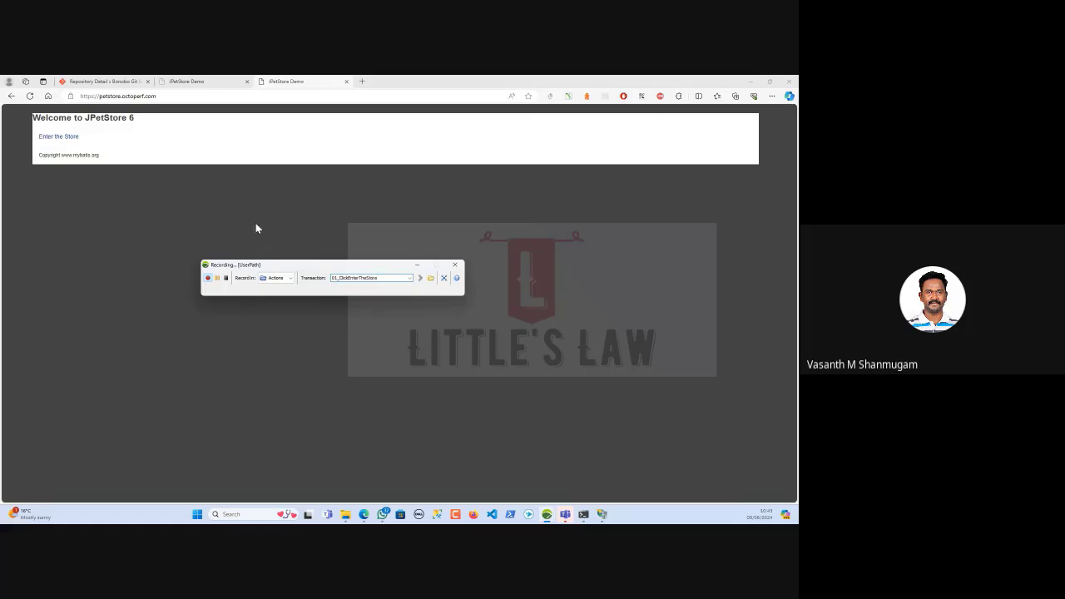
pyautogui.click(59, 138)
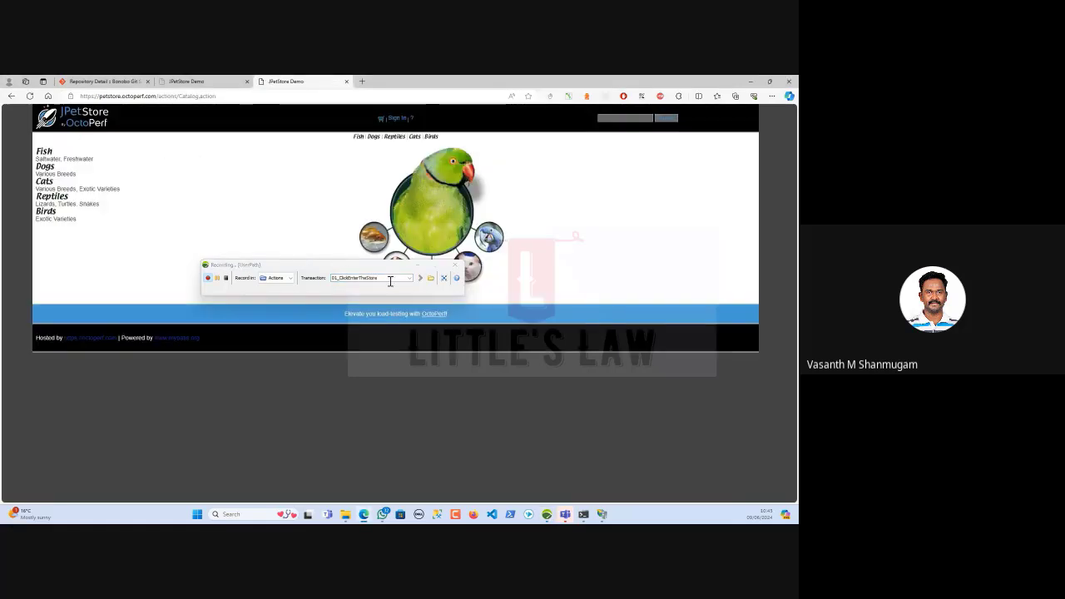
# Record Fish category and Angelfish product as 02_ClickFish and 03_ClickFroduct, then name 04_ClickAddToCart
pyautogui.click(388, 278)
pyautogui.write('02_')
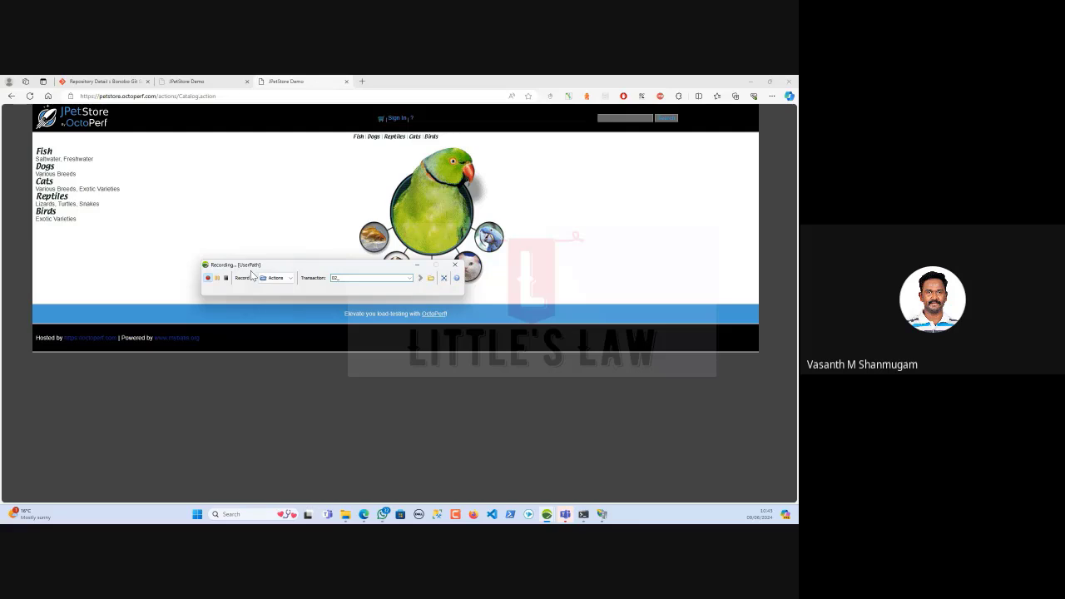
pyautogui.write('ClickFish')
pyautogui.click(358, 137)
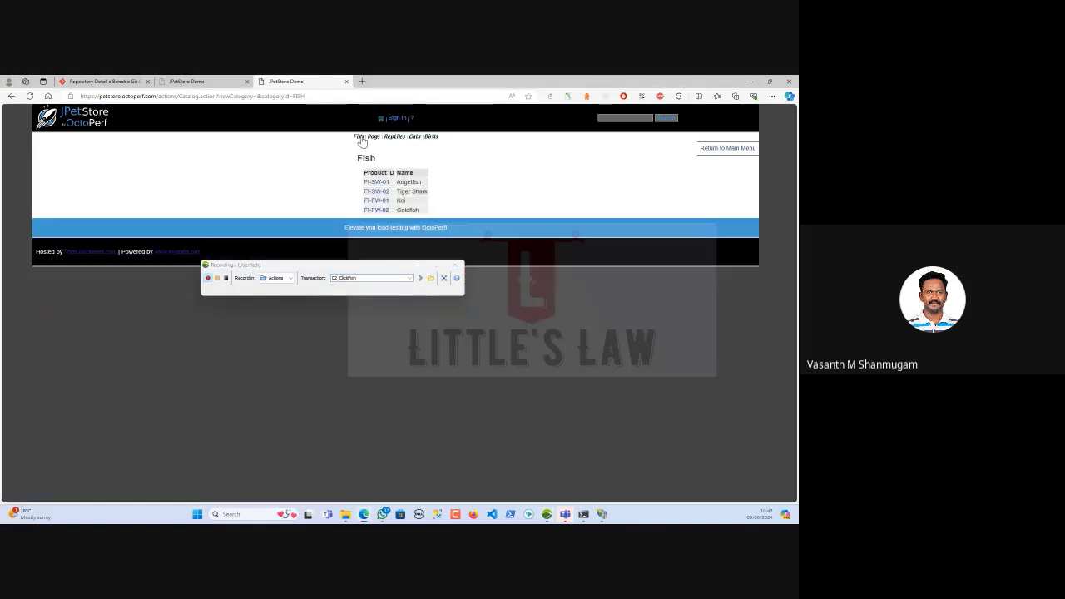
pyautogui.click(363, 277)
pyautogui.write('03_C')
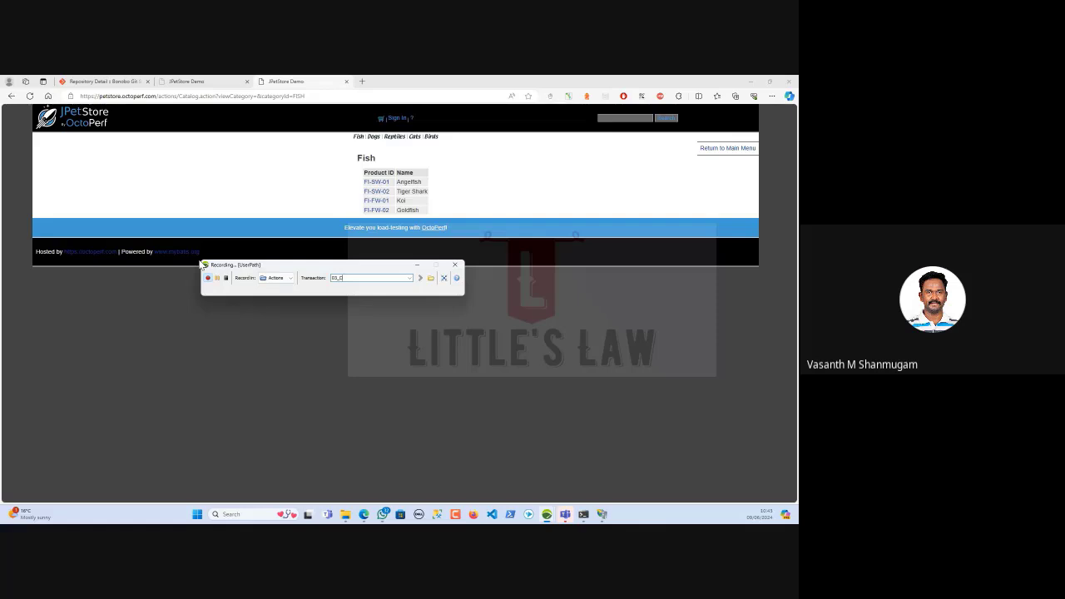
pyautogui.write('lickFroduct')
pyautogui.click(375, 185)
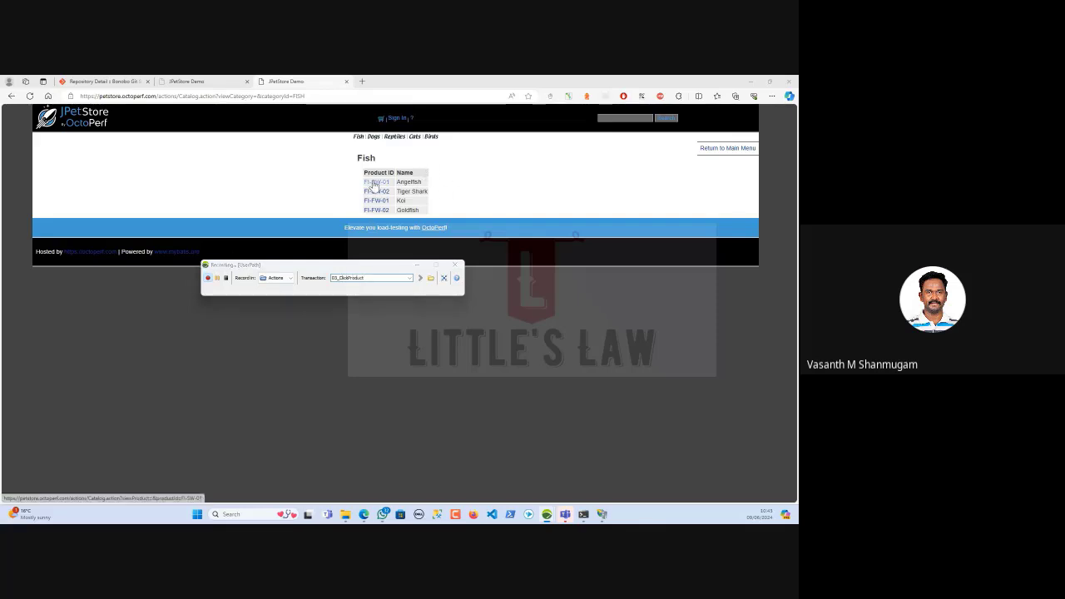
pyautogui.click(380, 278)
pyautogui.doubleClick(370, 278)
pyautogui.write('04')
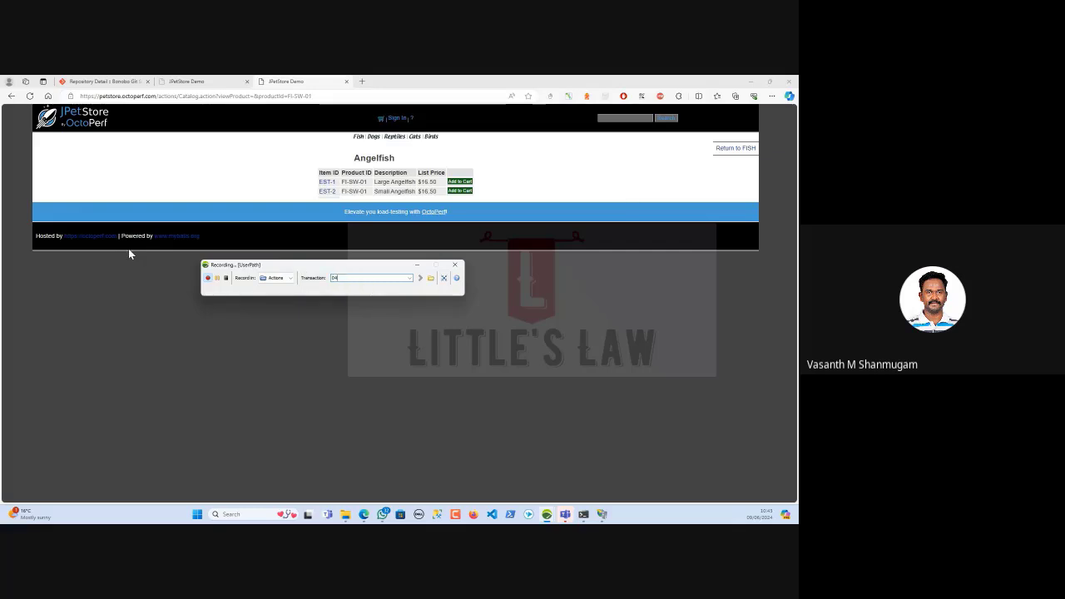
pyautogui.write('_ClickAddToCart')
# Record proceeding to checkout from the shopping cart as transaction 05_Proceed
pyautogui.click(460, 182)
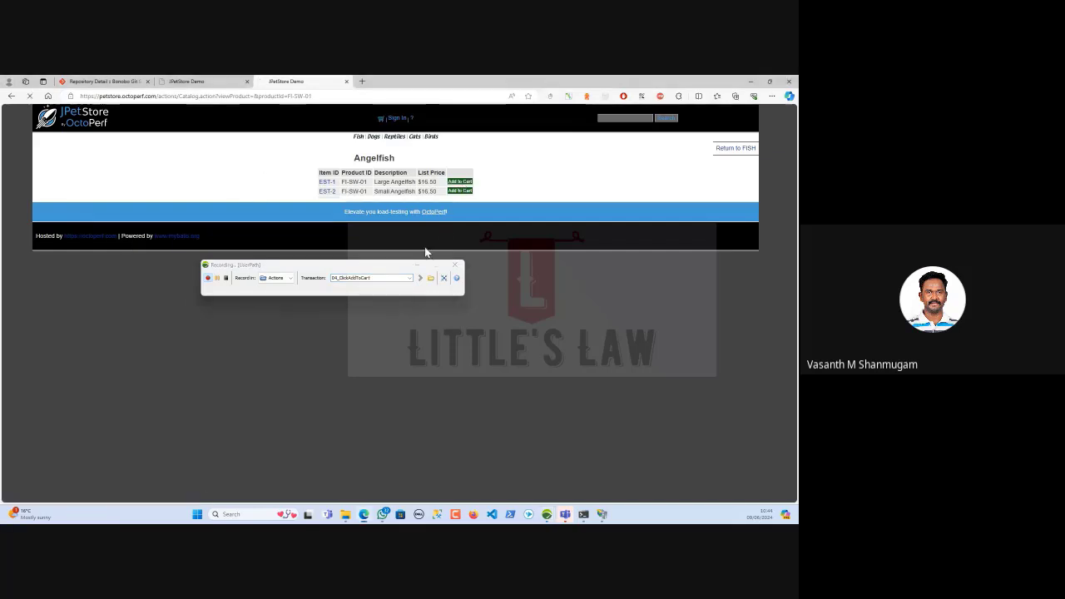
pyautogui.doubleClick(375, 278)
pyautogui.write('05_')
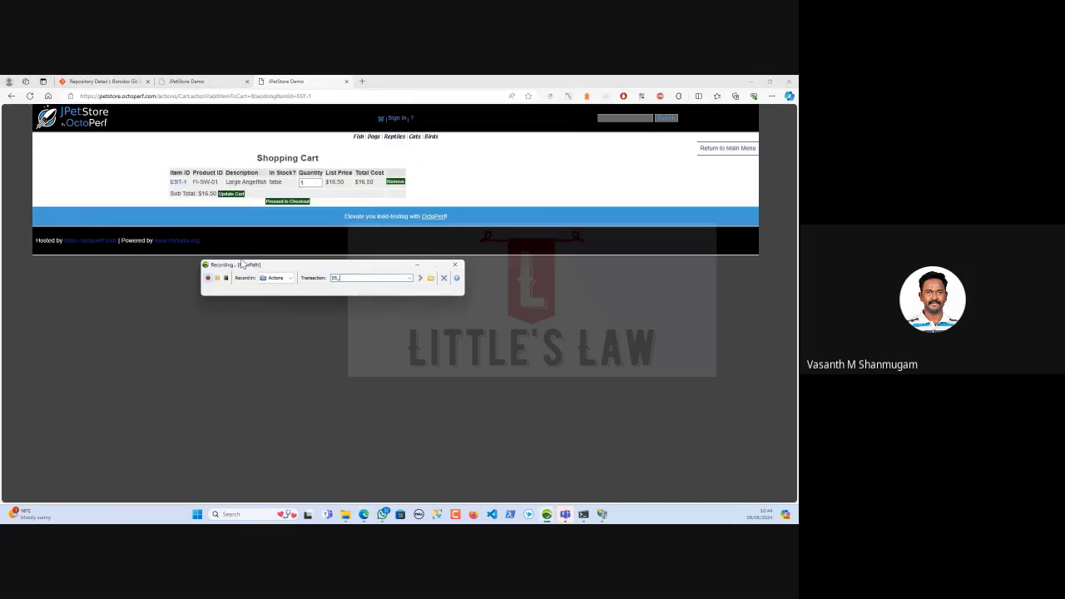
pyautogui.write('ProceedToCheckout')
pyautogui.click(275, 333)
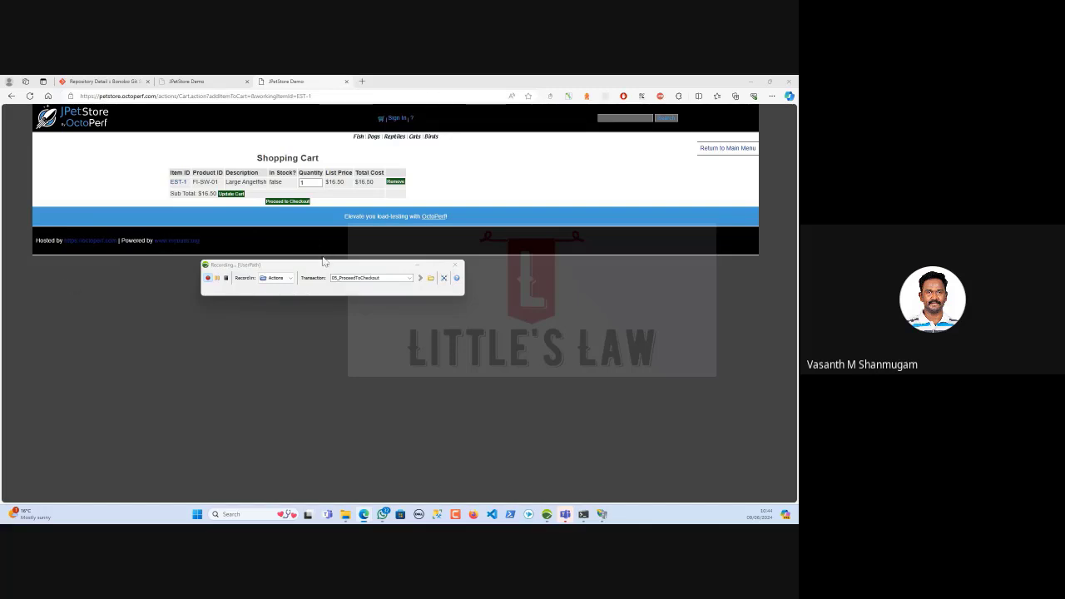
pyautogui.click(286, 203)
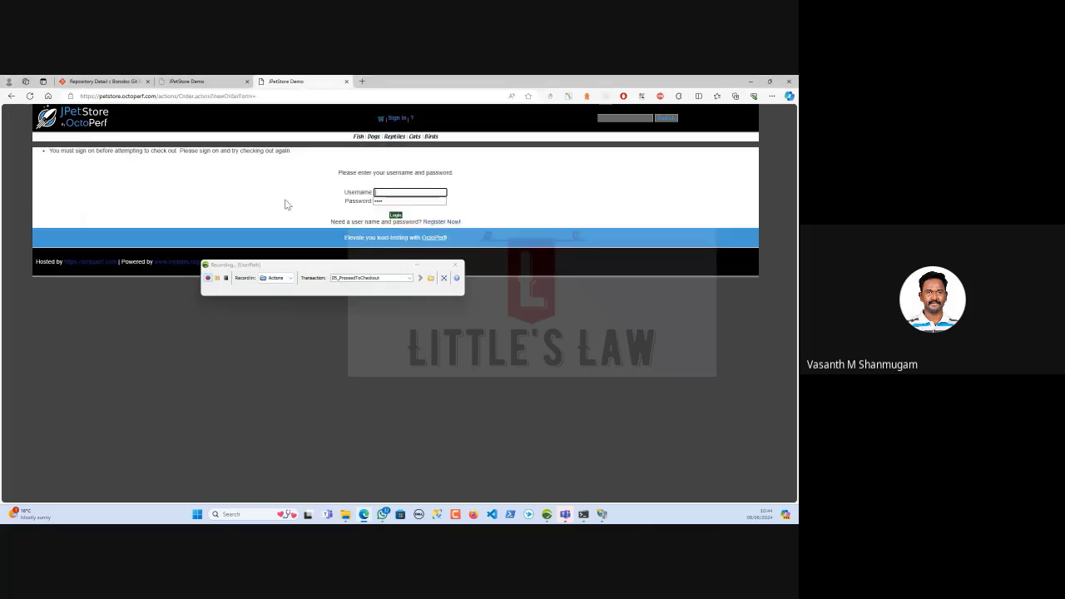
# Record logging in with the test account's username and password as 06_EnterUserName
pyautogui.moveTo(392, 278); pyautogui.dragTo(229, 279)
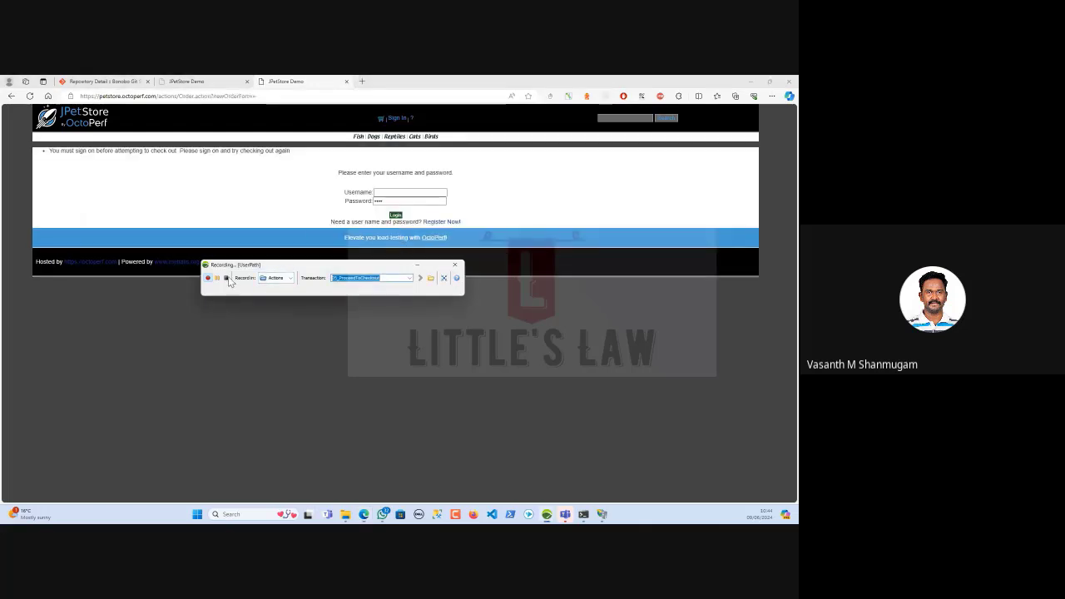
pyautogui.write('06_')
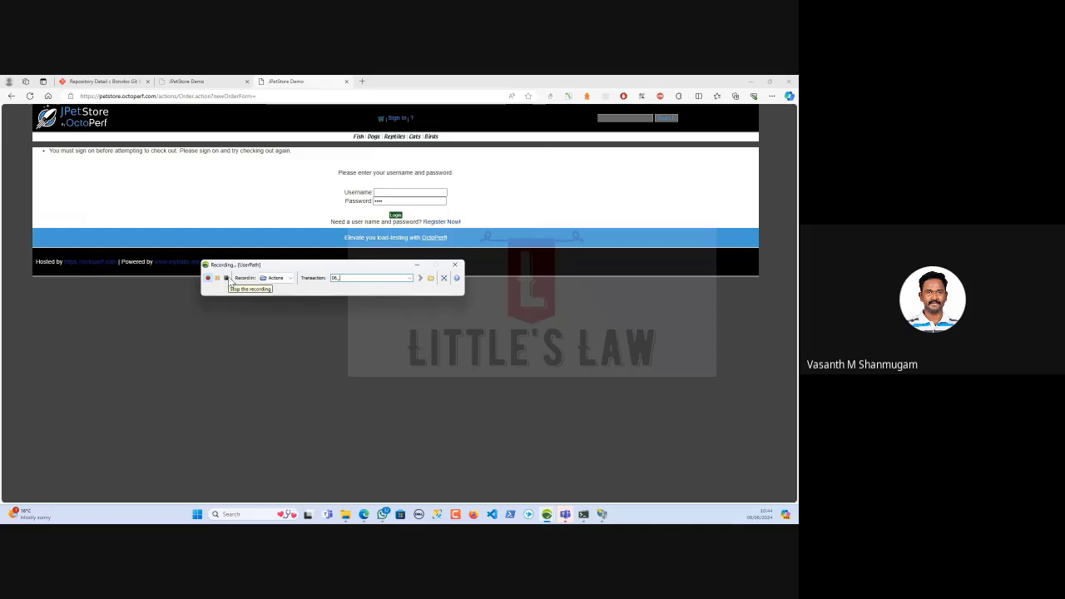
pyautogui.write('EnterUserName')
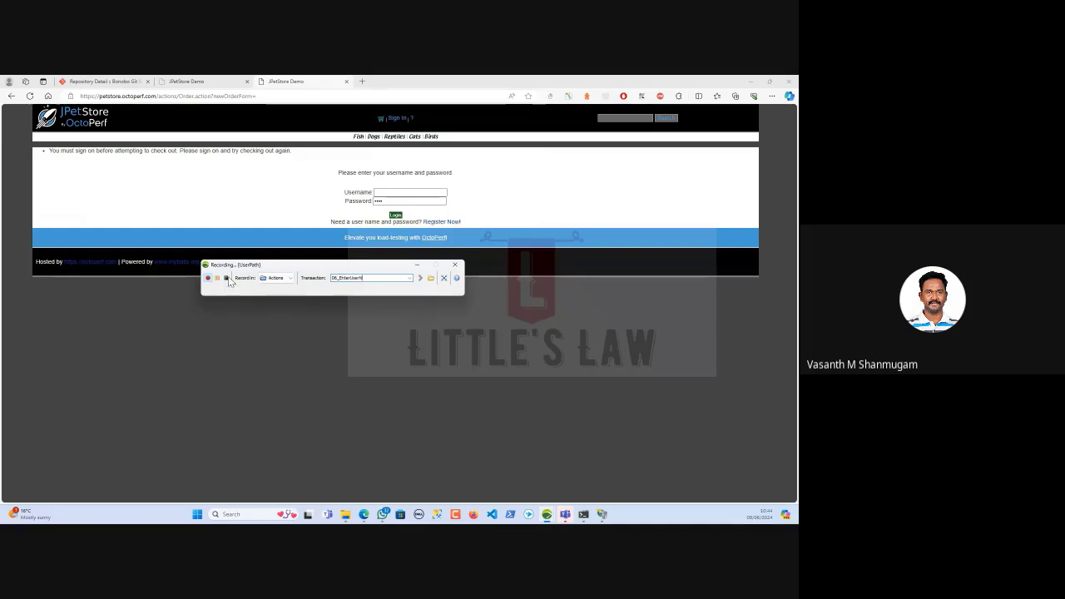
pyautogui.click(379, 191)
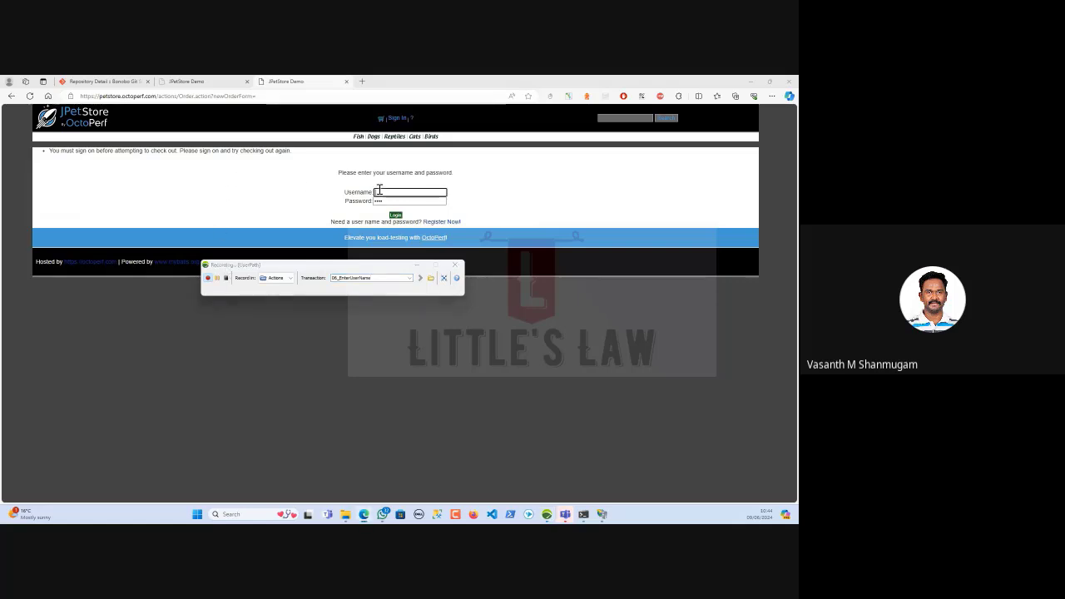
pyautogui.write('one')
pyautogui.press('Tab')
pyautogui.write('one')
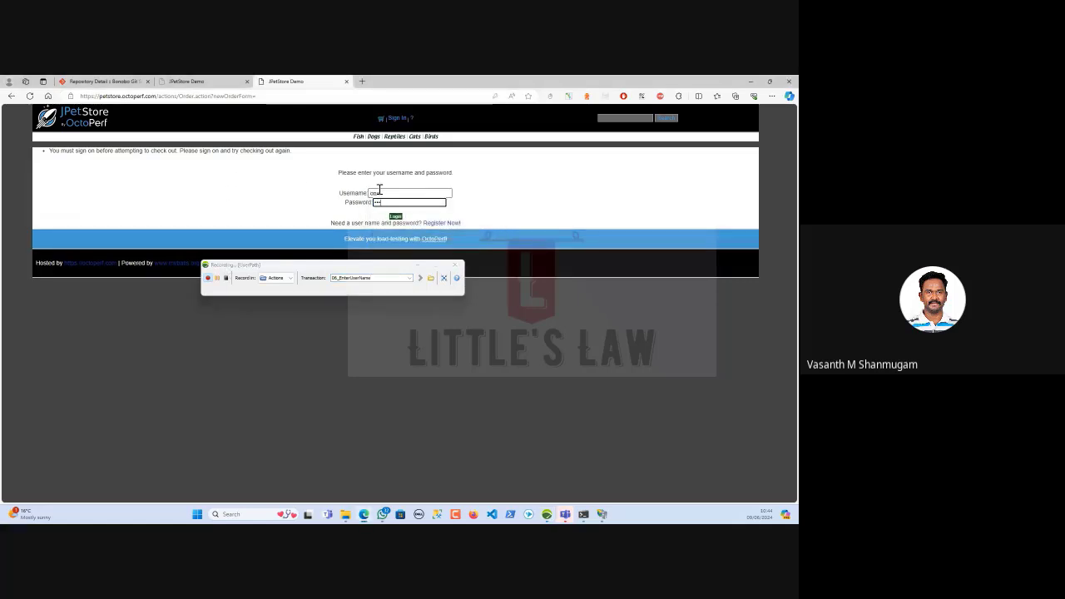
pyautogui.click(395, 218)
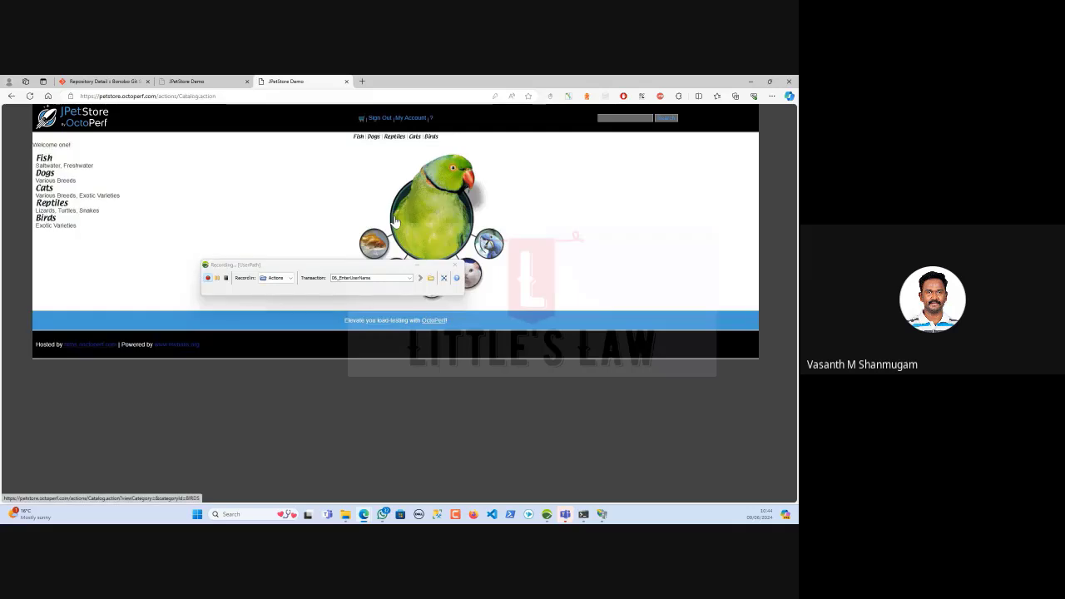
# Record signing out as 07_Signout and stop the recording
pyautogui.doubleClick(384, 278)
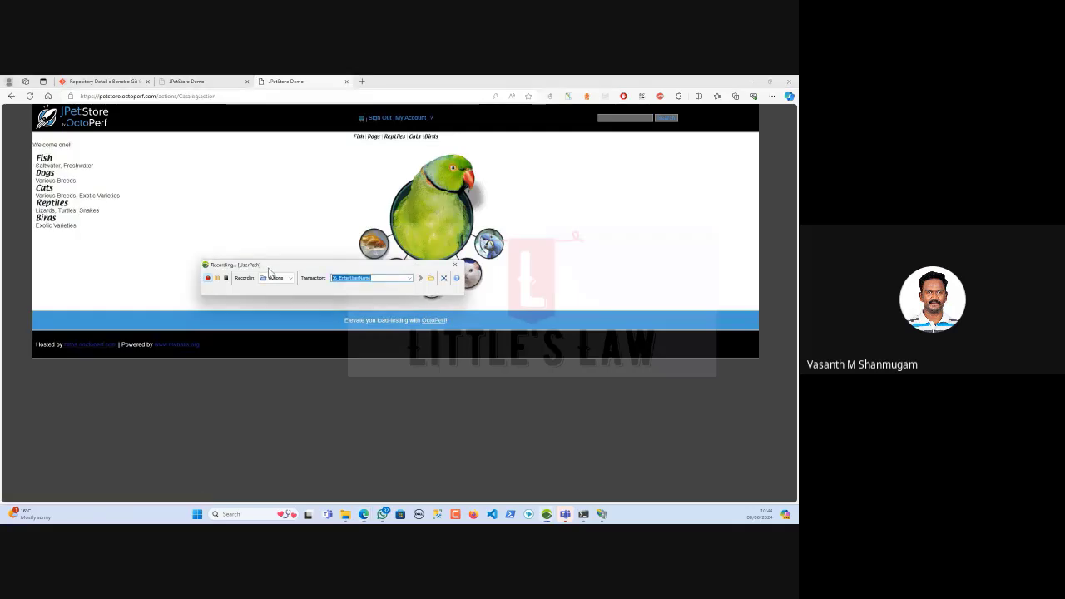
pyautogui.write('07_Signout')
pyautogui.click(377, 119)
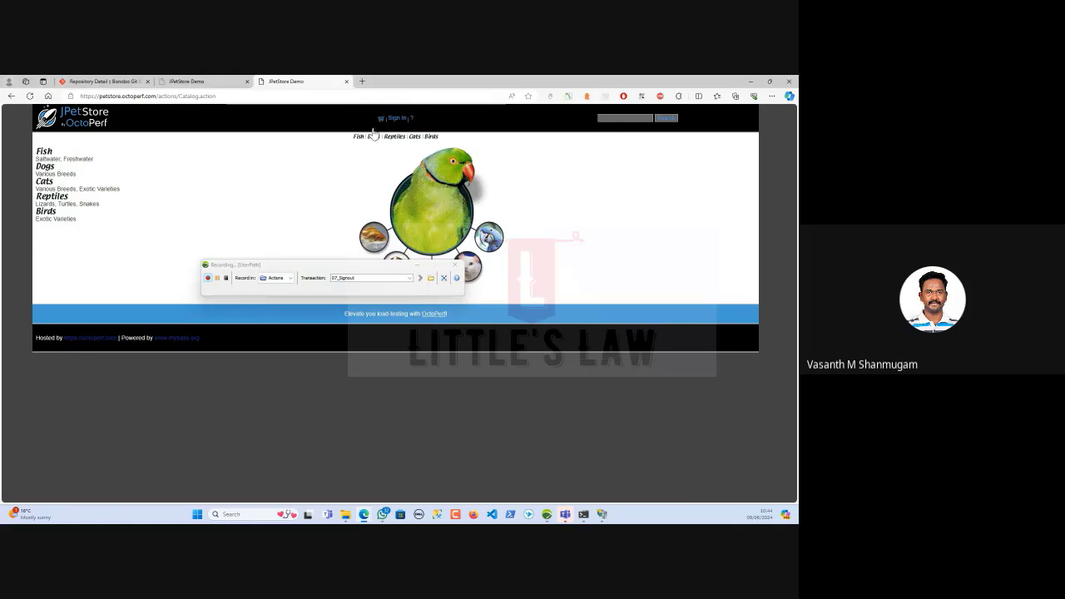
pyautogui.click(226, 278)
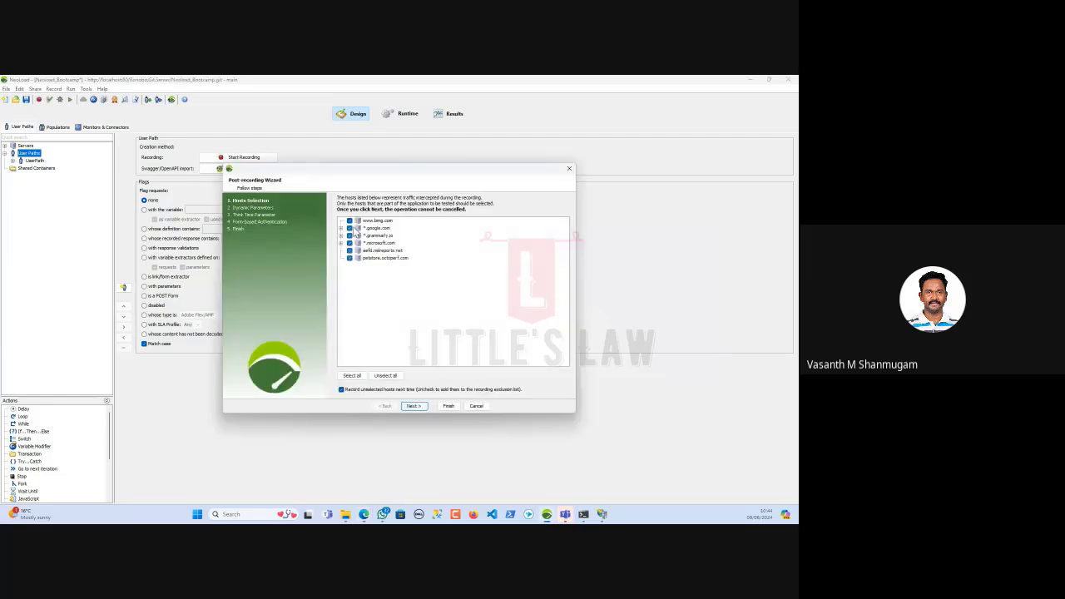
# Keep only the petstore.octoperf.com host and apply the found dynamic parameters
pyautogui.click(348, 257)
pyautogui.click(386, 377)
pyautogui.click(349, 258)
pyautogui.click(414, 405)
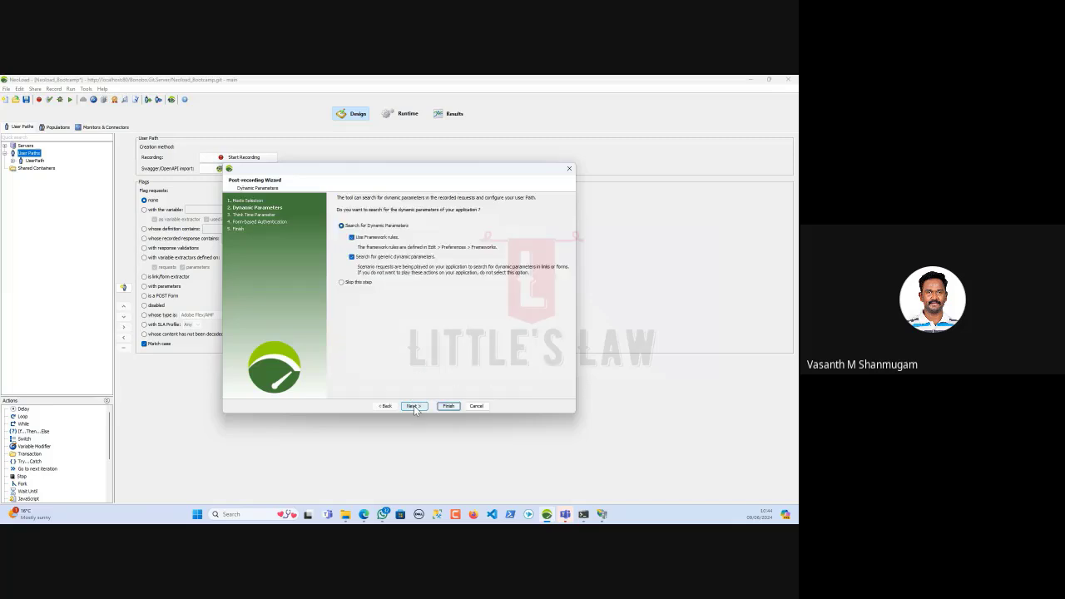
pyautogui.click(414, 406)
pyautogui.click(414, 405)
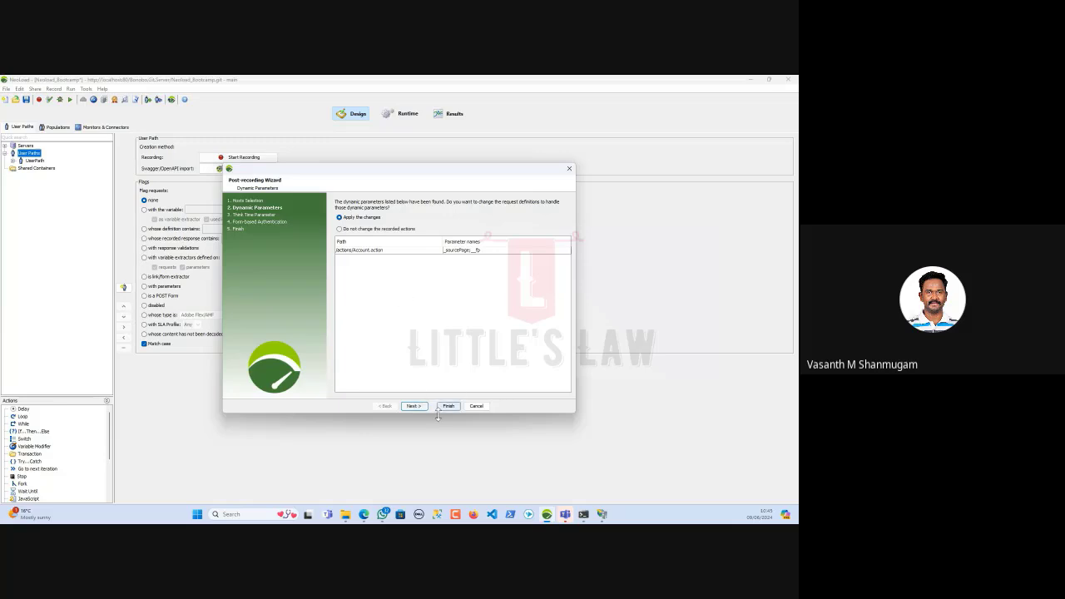
pyautogui.click(415, 406)
# Overwrite think times, use the recorded account for the login form, and finish the wizard
pyautogui.click(355, 242)
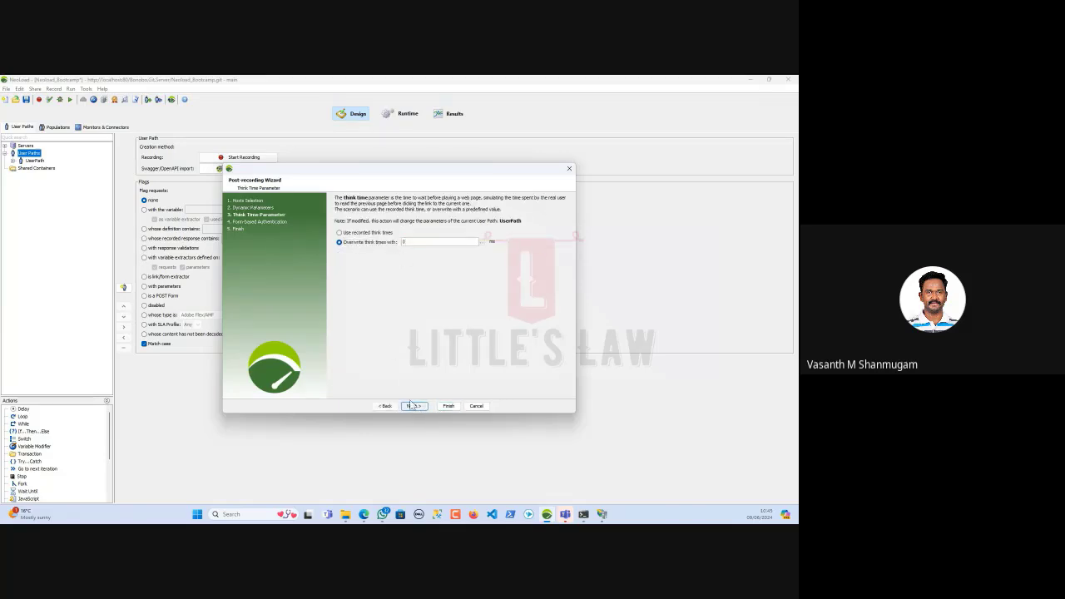
pyautogui.click(414, 406)
pyautogui.click(373, 235)
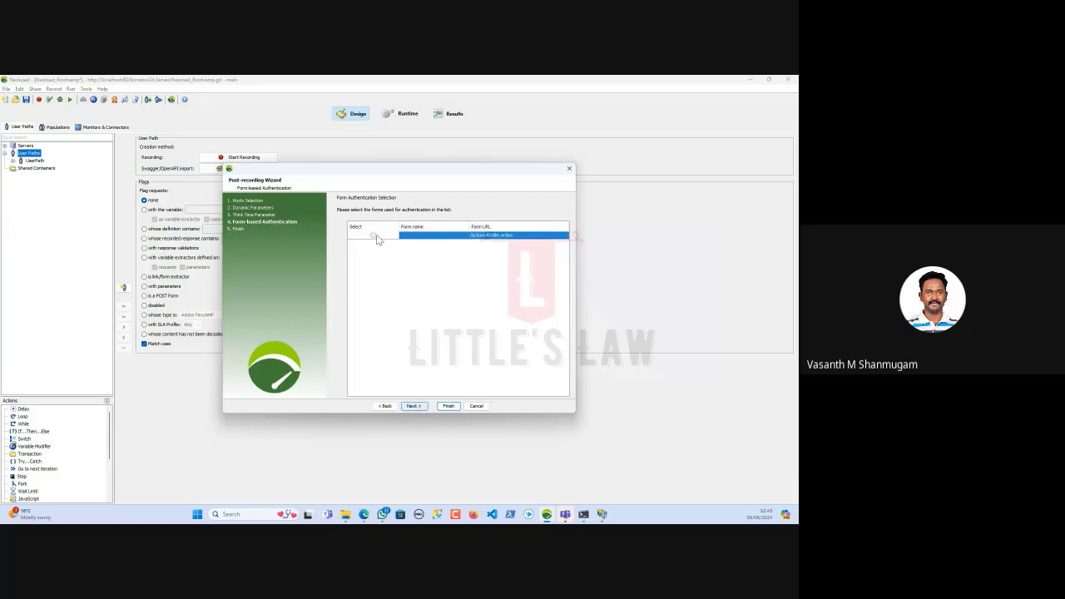
pyautogui.click(414, 406)
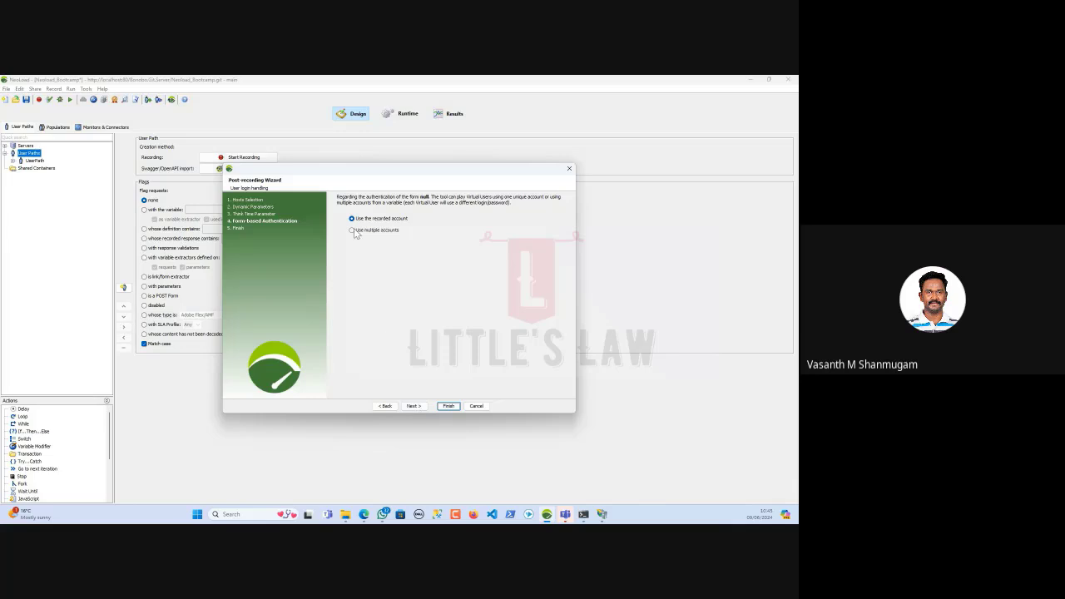
pyautogui.click(414, 407)
pyautogui.click(444, 406)
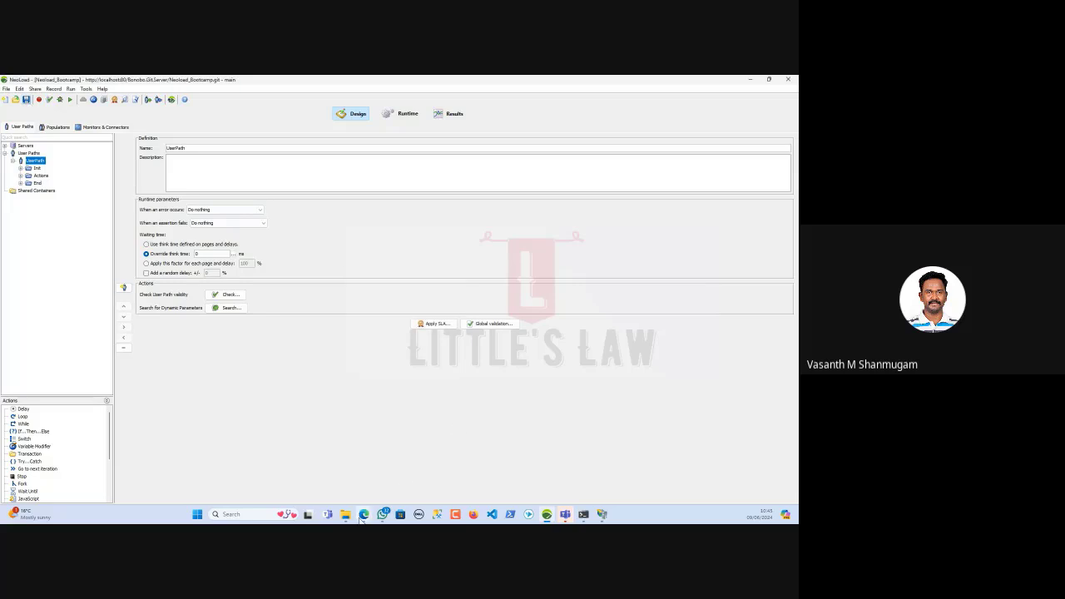
# Check Neoload_Bootcamp's main-branch commits, showing only the initial commit, then return to NeoLoad
pyautogui.moveTo(363, 514)
pyautogui.click(324, 478)
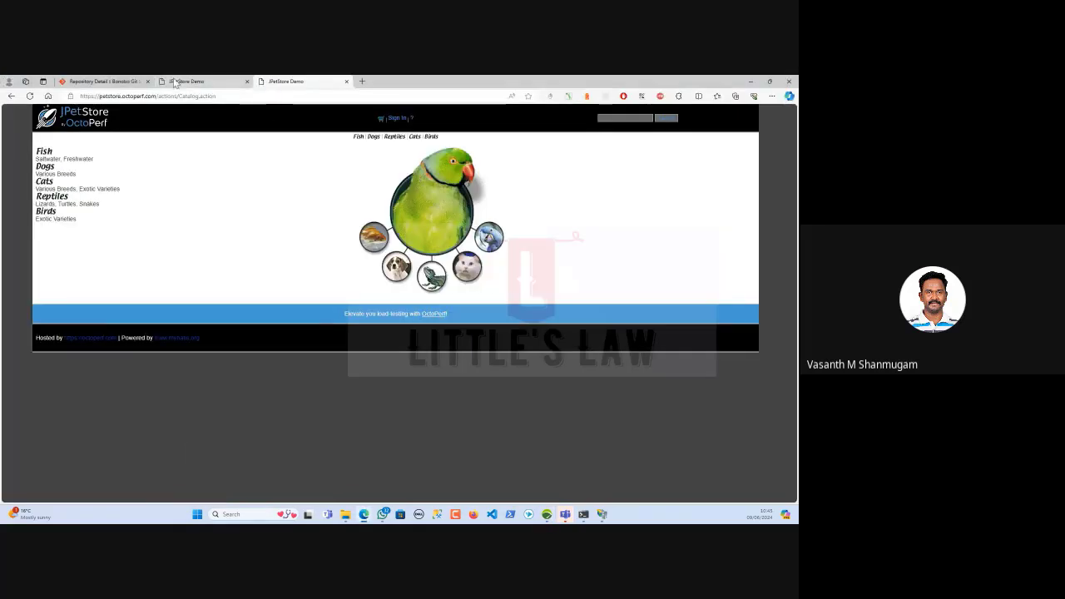
pyautogui.click(118, 83)
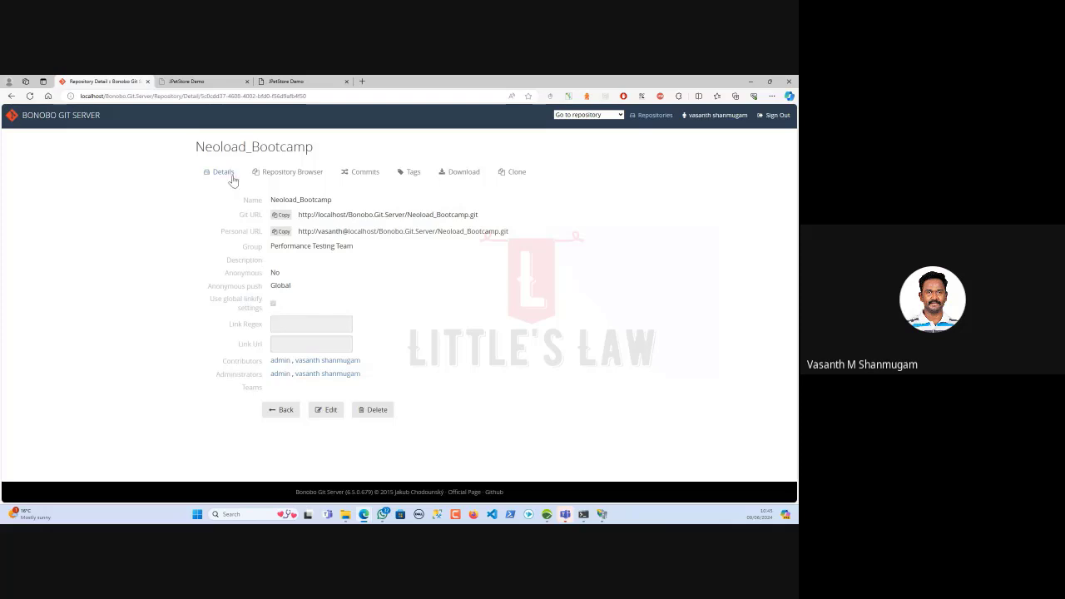
pyautogui.click(364, 173)
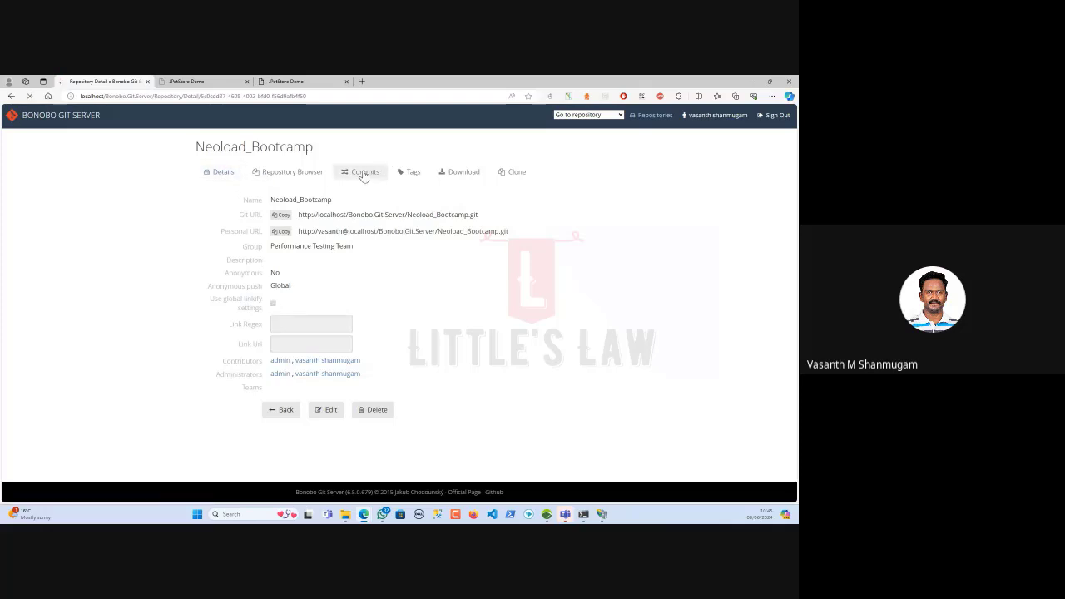
pyautogui.click(223, 186)
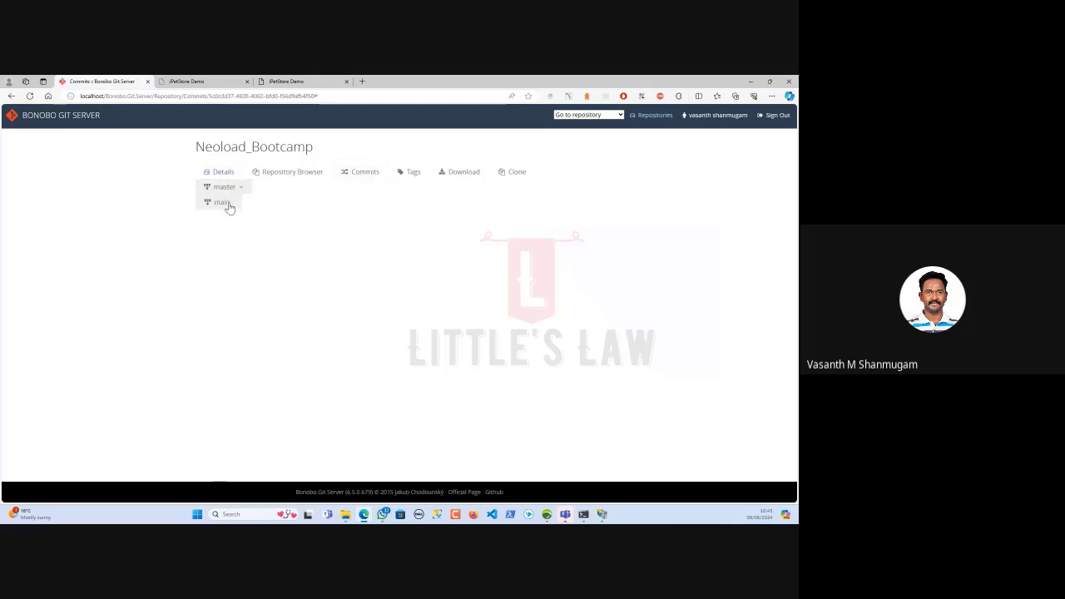
pyautogui.click(221, 203)
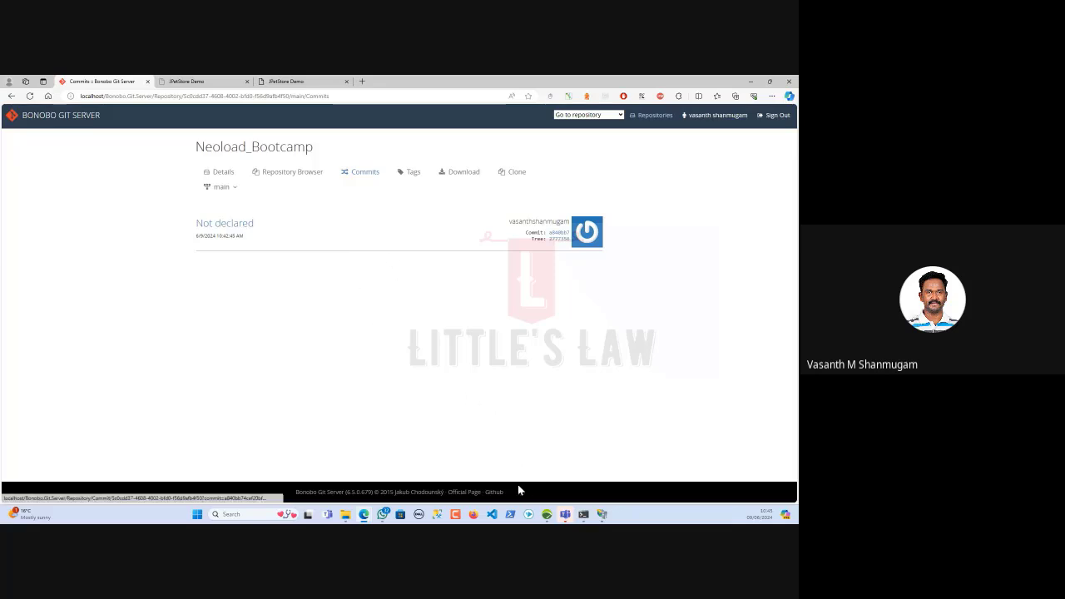
pyautogui.hotkey('alt', 'Tab')
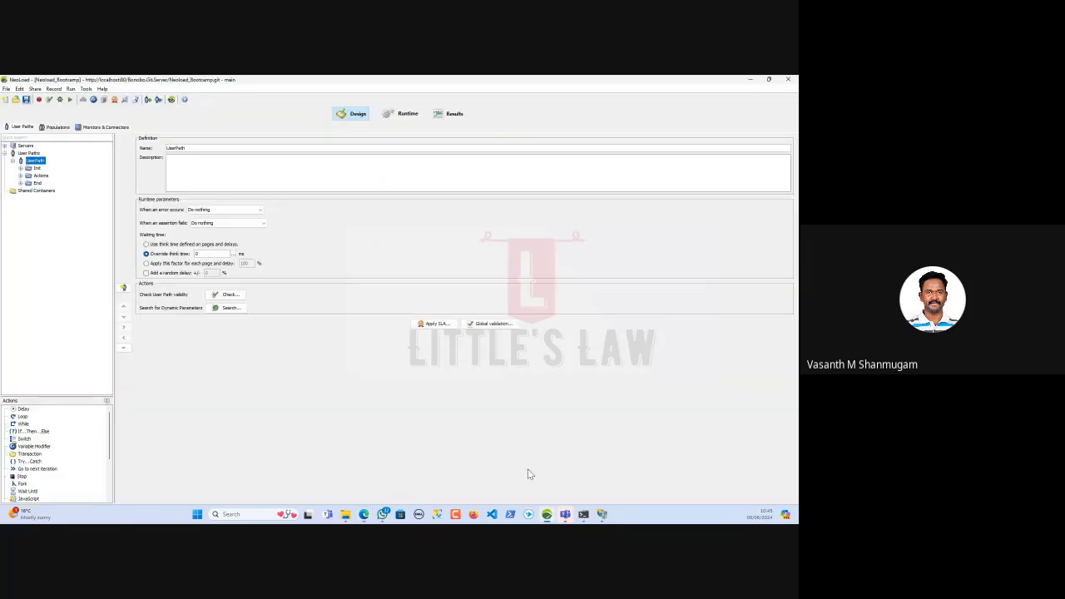
# Publish the edited Neoload_Bootcamp elements to branch main with the tag Tester_one
pyautogui.click(35, 89)
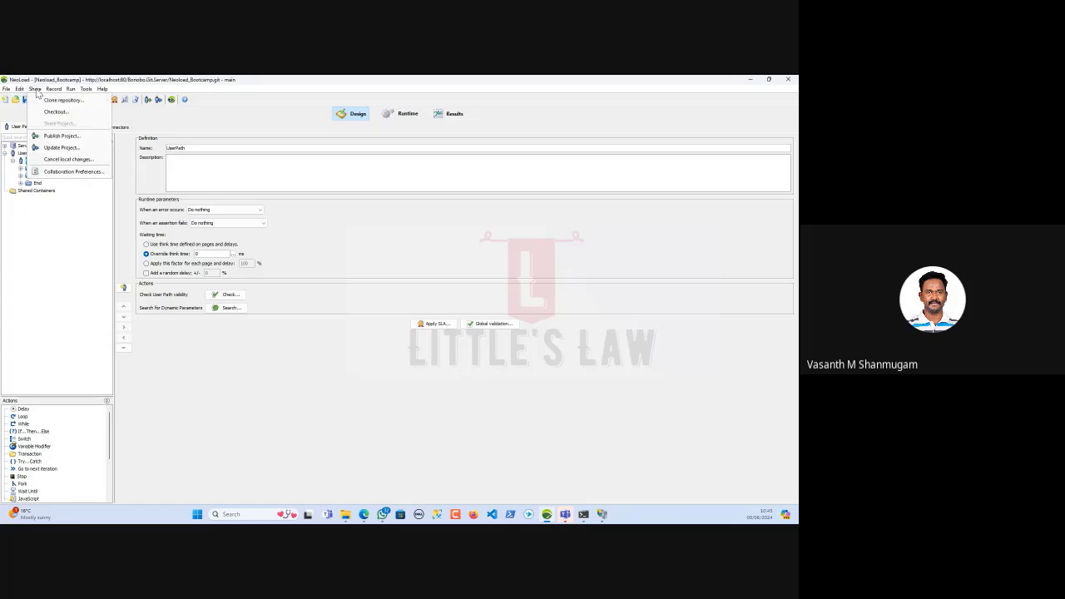
pyautogui.click(50, 135)
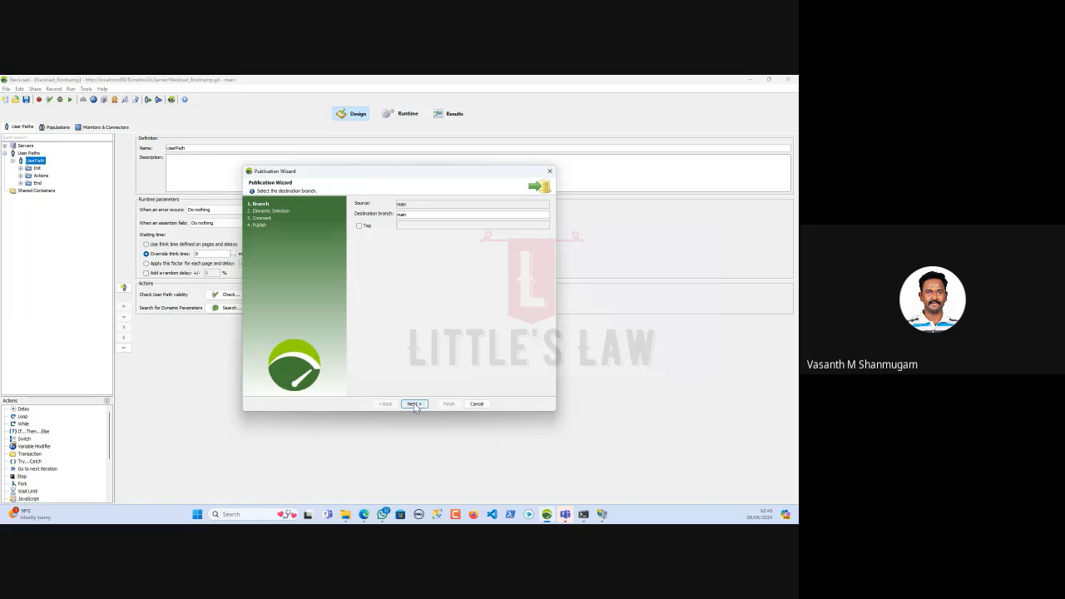
pyautogui.click(358, 225)
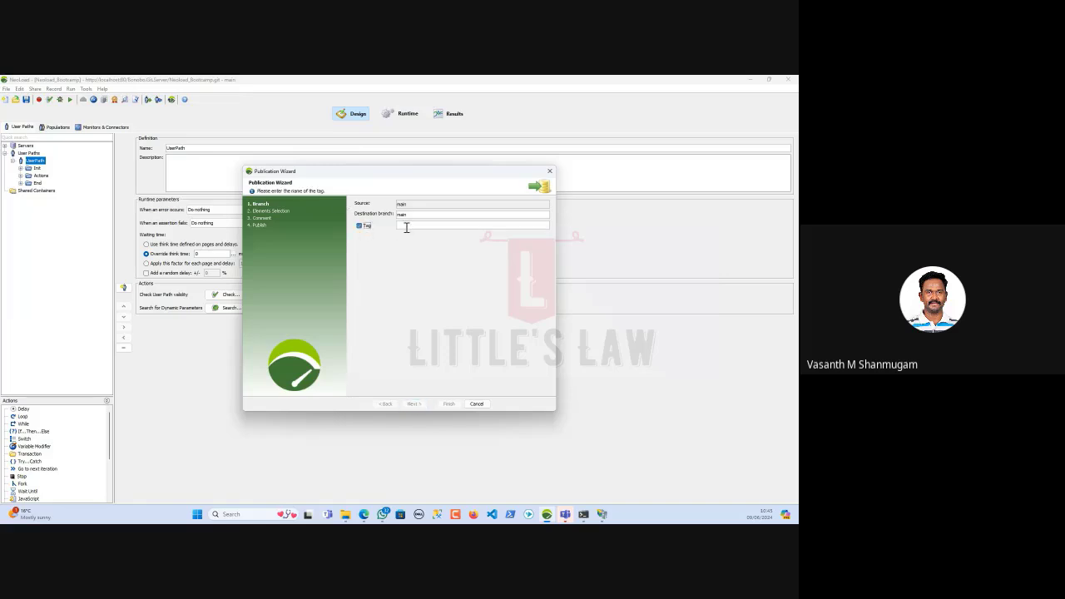
pyautogui.click(407, 227)
pyautogui.write('Tester_one')
pyautogui.click(415, 403)
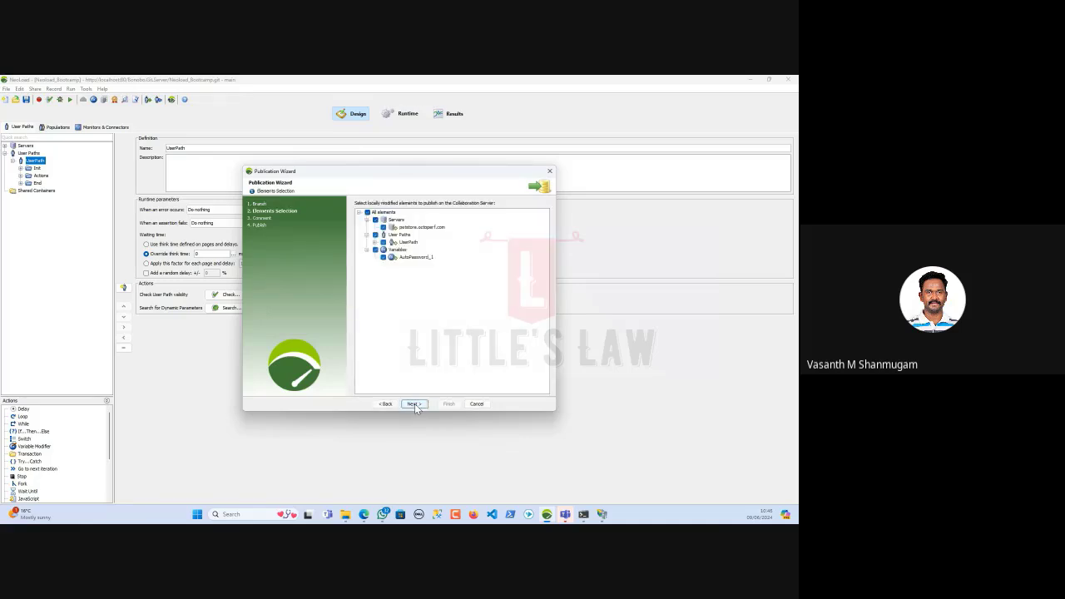
pyautogui.click(412, 402)
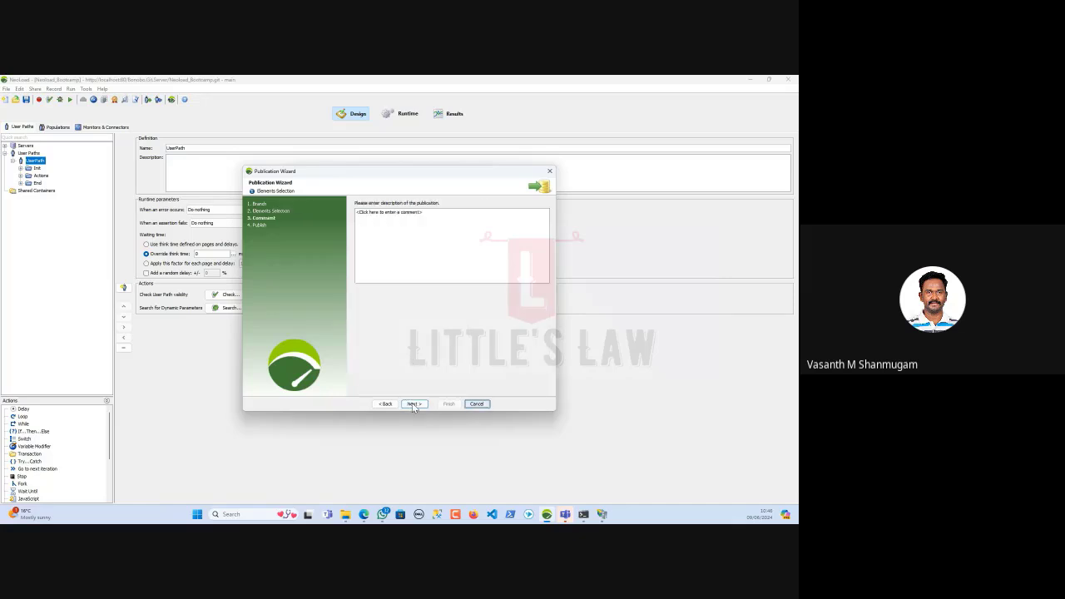
pyautogui.click(412, 402)
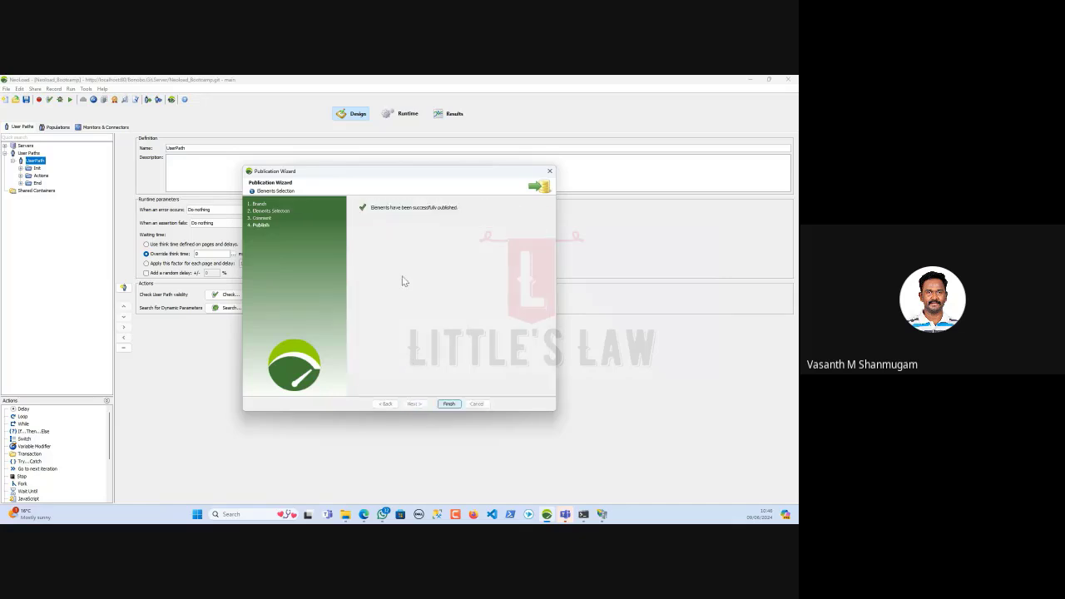
pyautogui.click(448, 404)
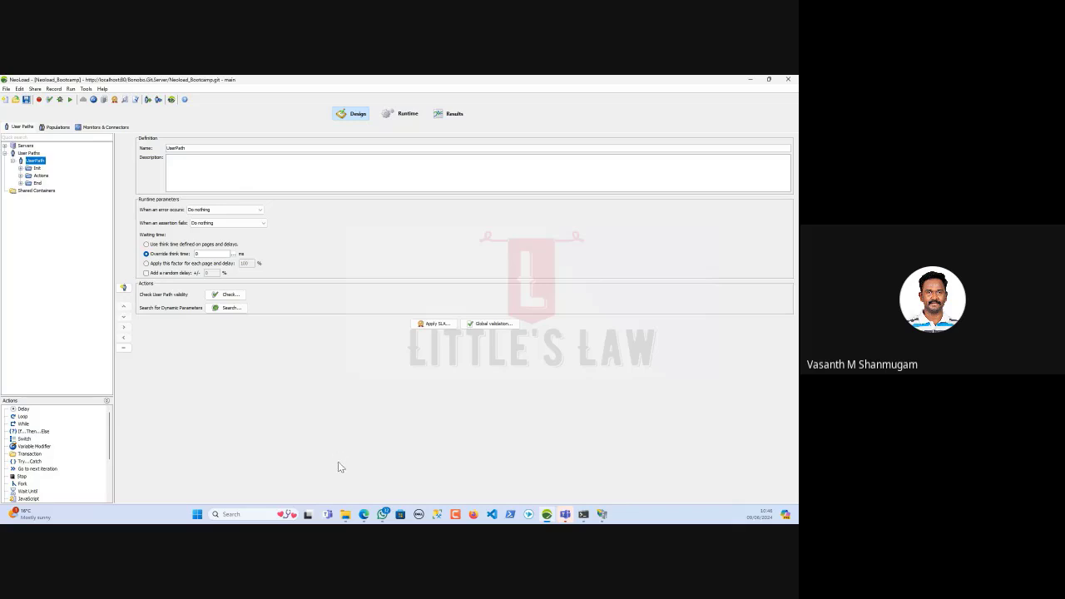
# Open the newest commit on the main branch of Neoload_Bootcamp's commit history
pyautogui.moveTo(364, 518)
pyautogui.click(324, 489)
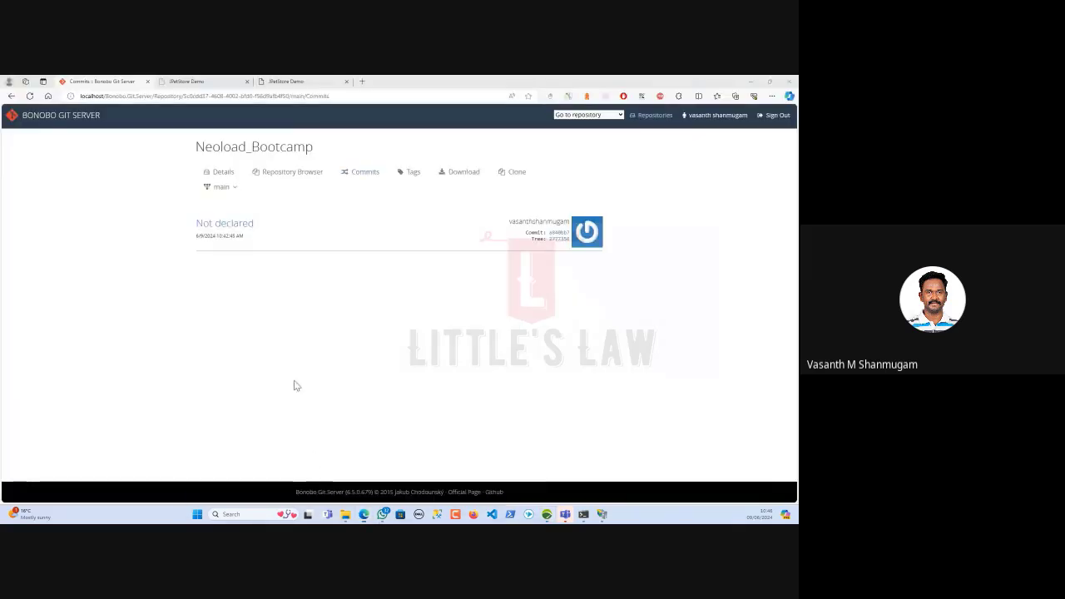
pyautogui.click(26, 118)
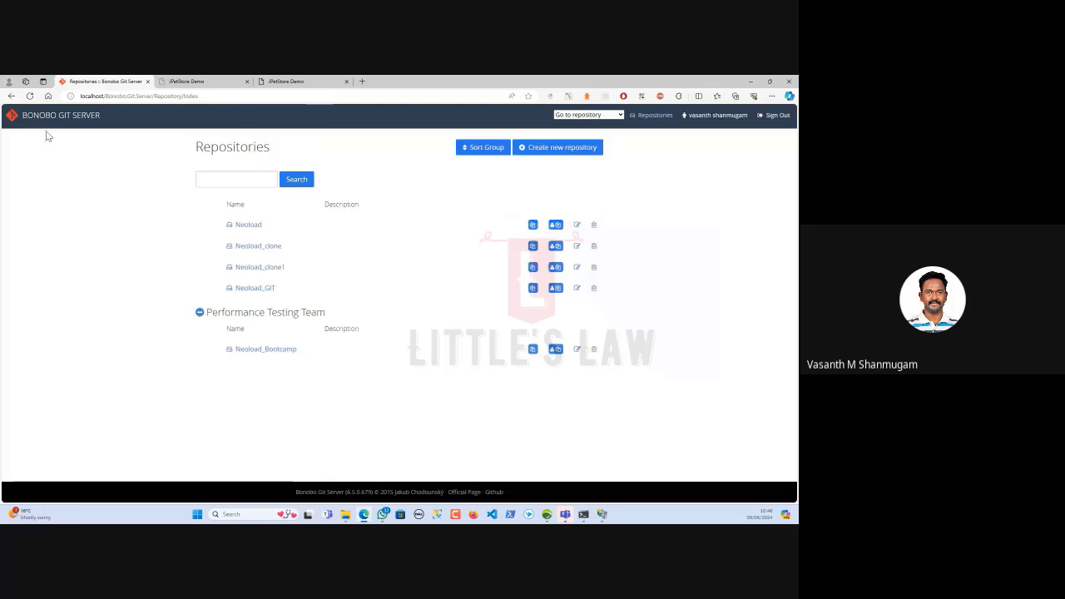
pyautogui.click(254, 350)
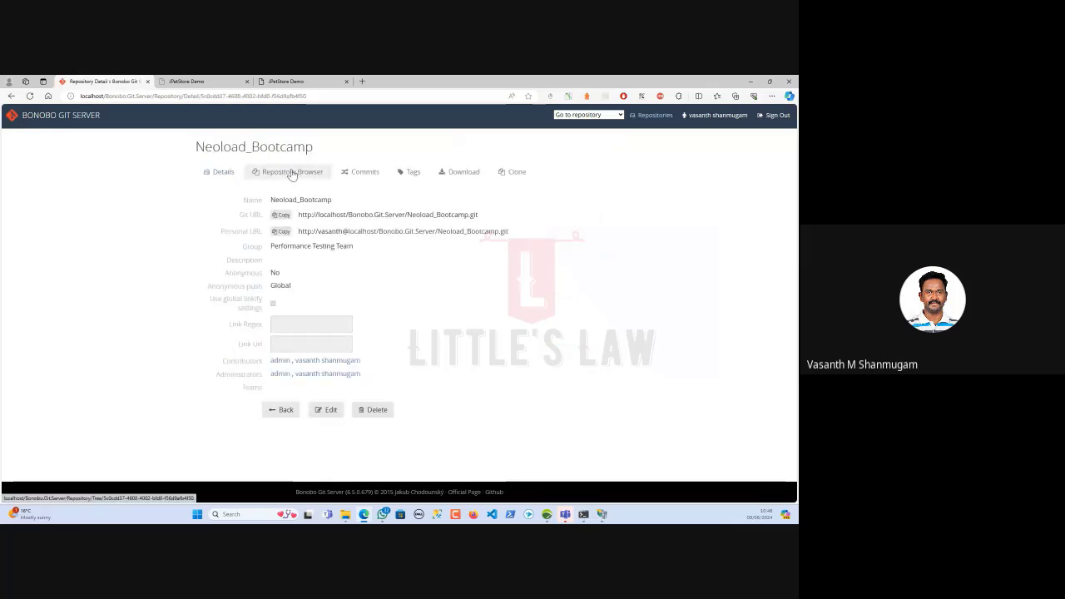
pyautogui.click(362, 174)
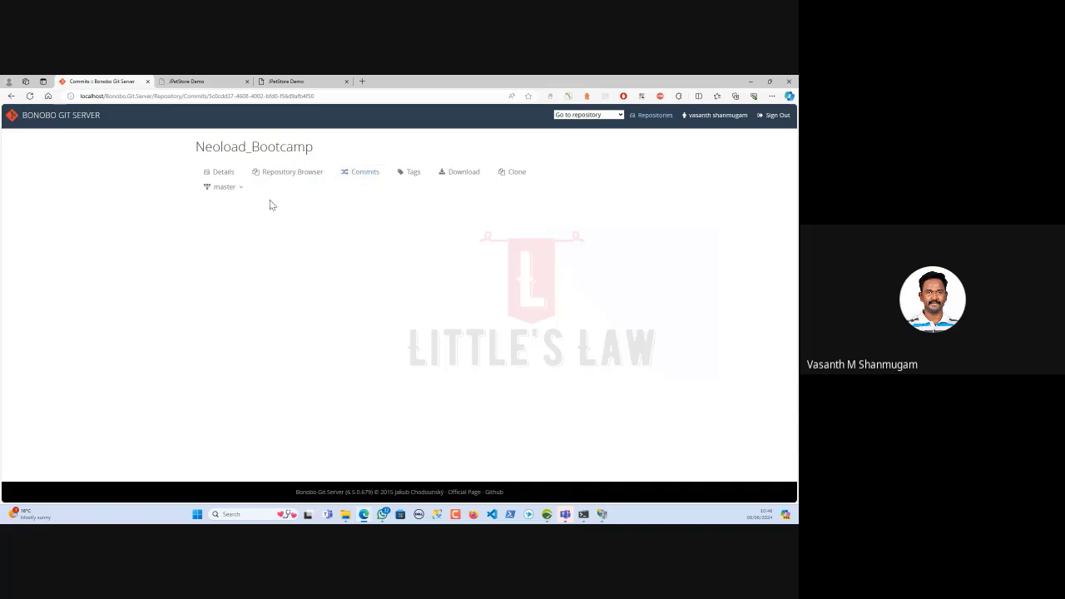
pyautogui.click(226, 188)
pyautogui.click(233, 203)
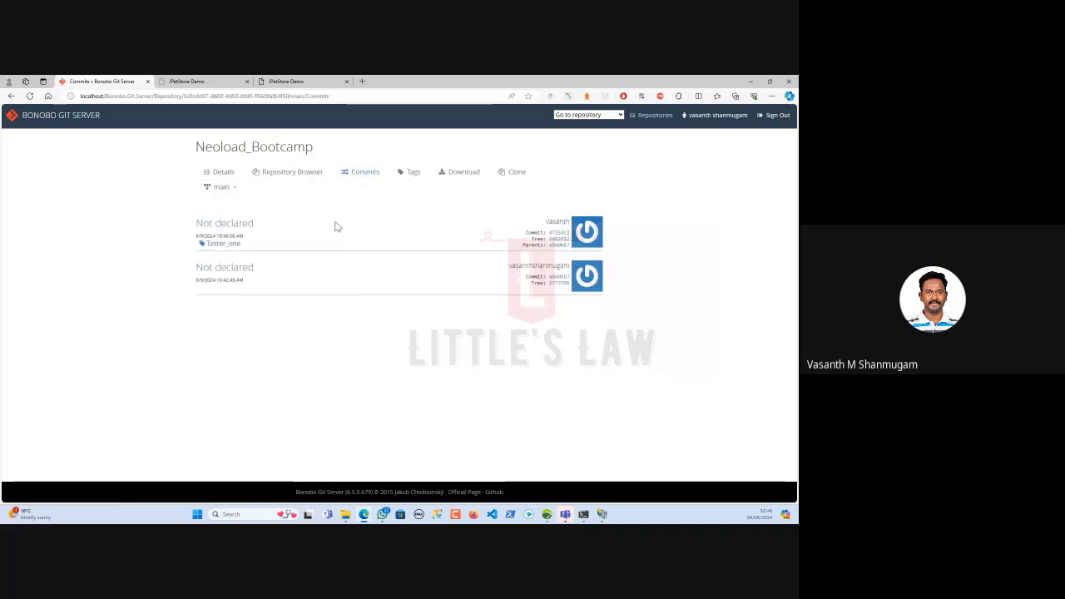
pyautogui.click(560, 238)
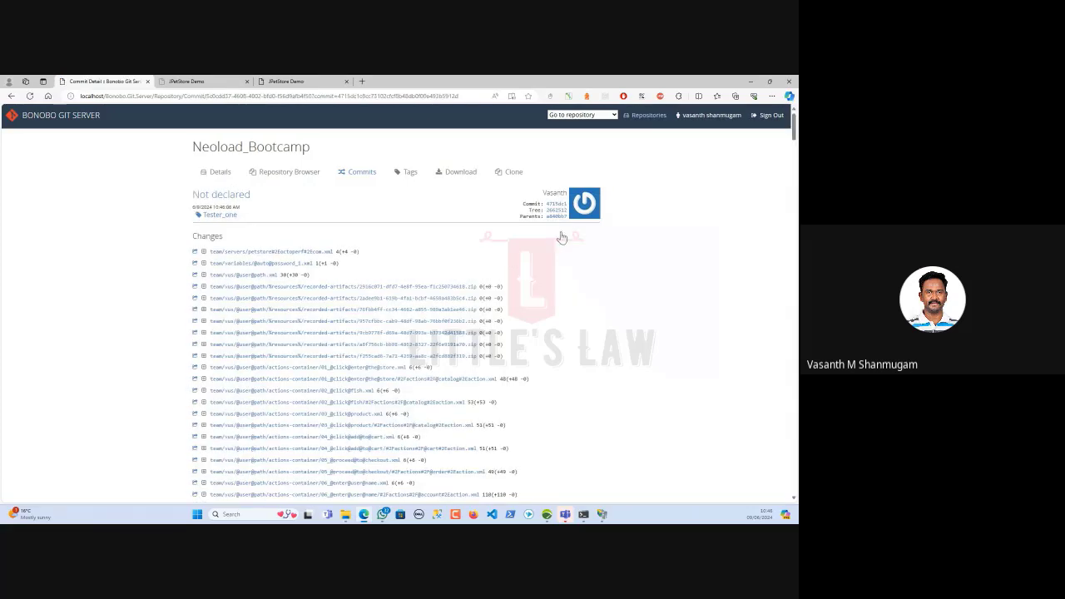
# Scroll through the diffs of the added petstore server, variable, UserPath and action files
pyautogui.scroll(-5, 358, 351)
pyautogui.scroll(-3, 359, 350)
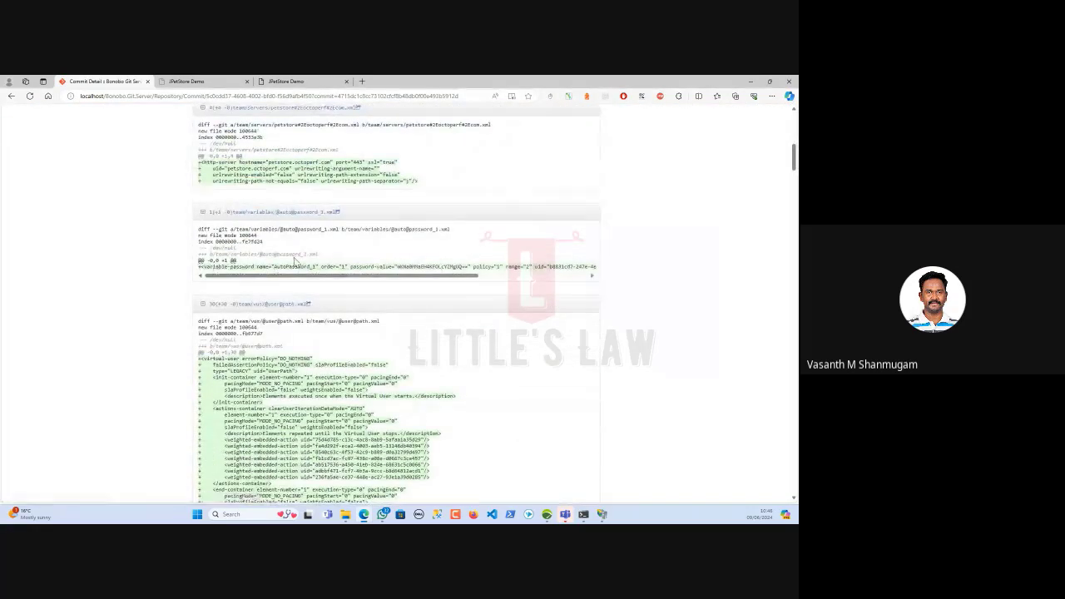
pyautogui.scroll(2, 275, 218)
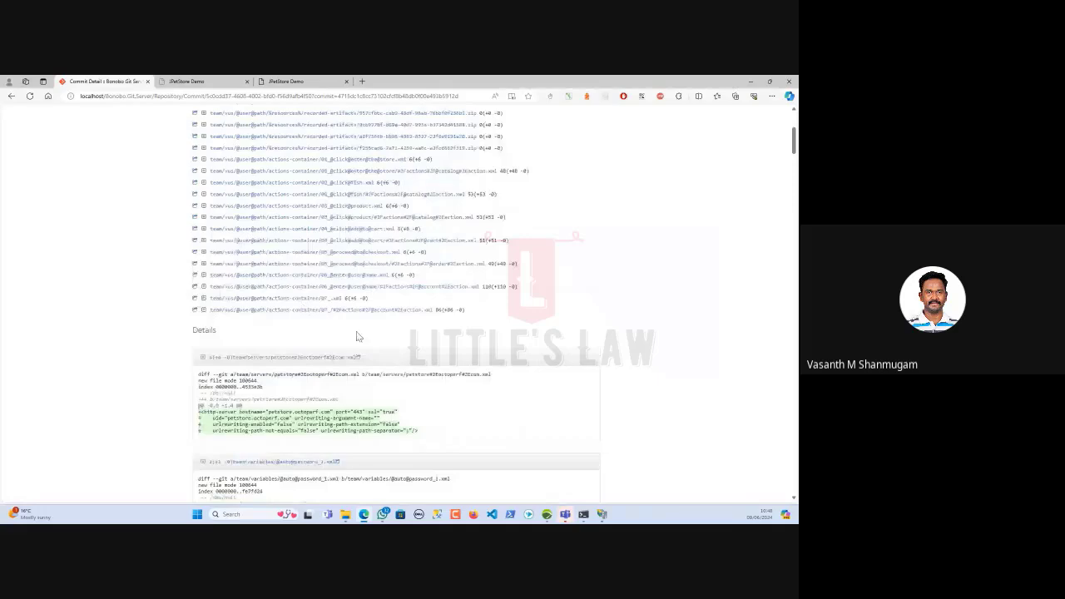
pyautogui.scroll(-10, 350, 341)
pyautogui.scroll(-10, 349, 353)
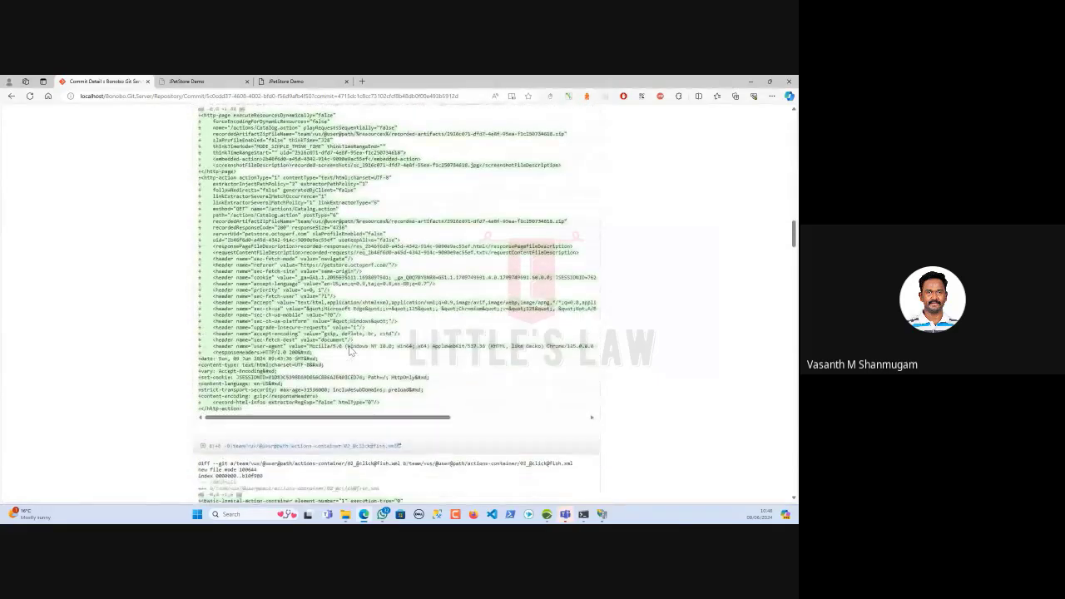
pyautogui.scroll(-10, 351, 350)
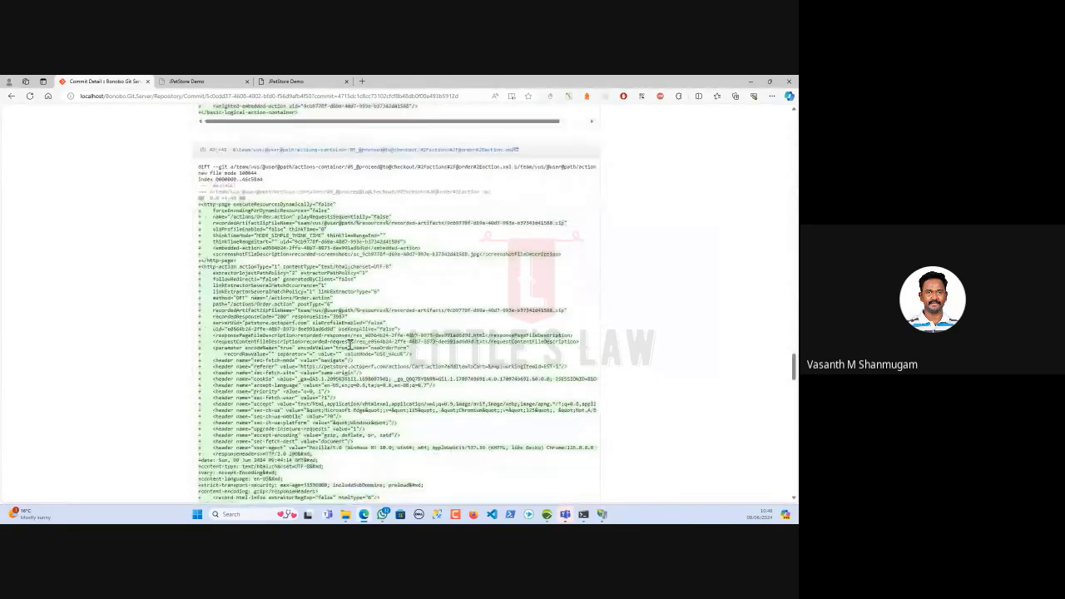
pyautogui.scroll(-5, 349, 341)
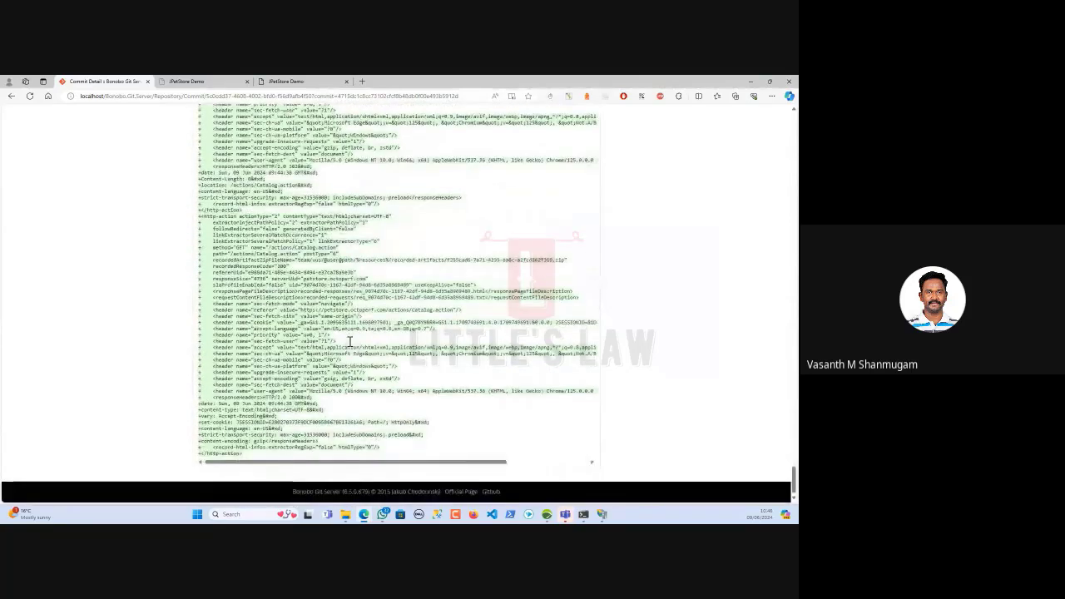
# Close the Neoload_Bootcamp project and start a new project from the welcome page
pyautogui.click(548, 515)
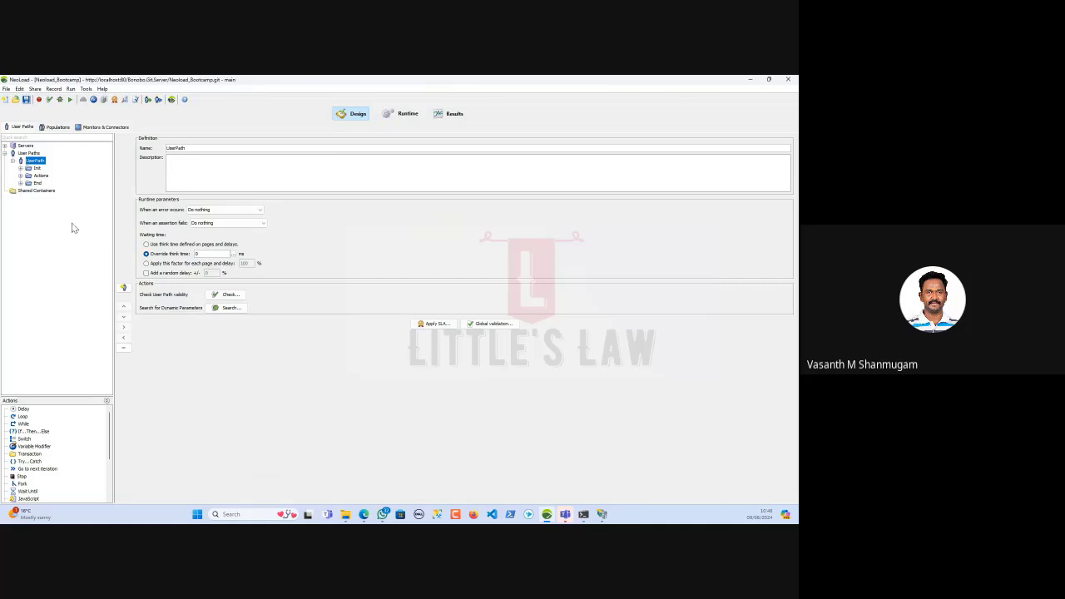
pyautogui.click(6, 88)
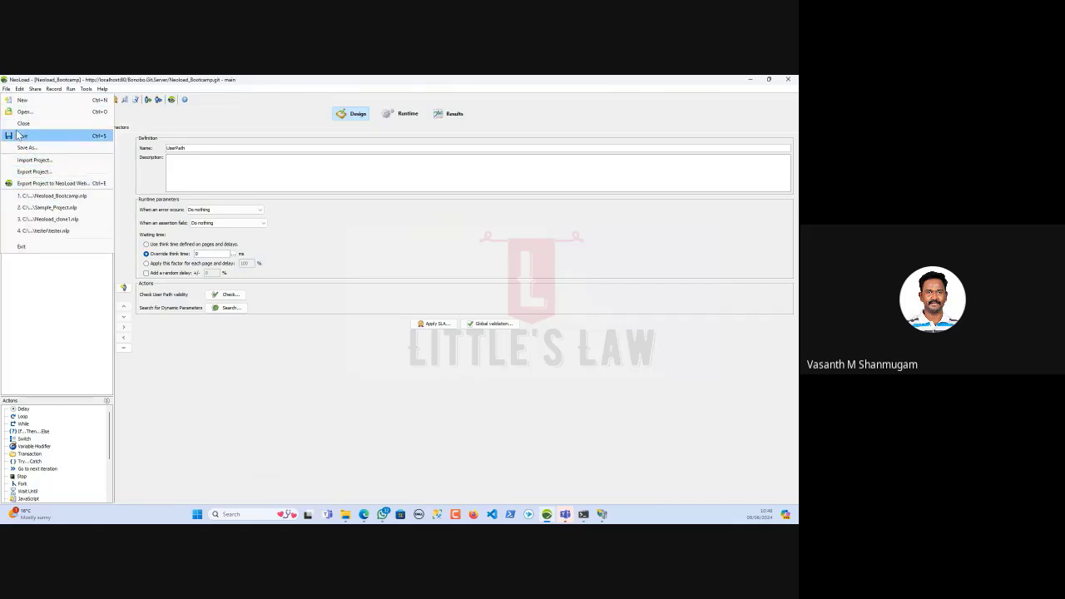
pyautogui.click(25, 123)
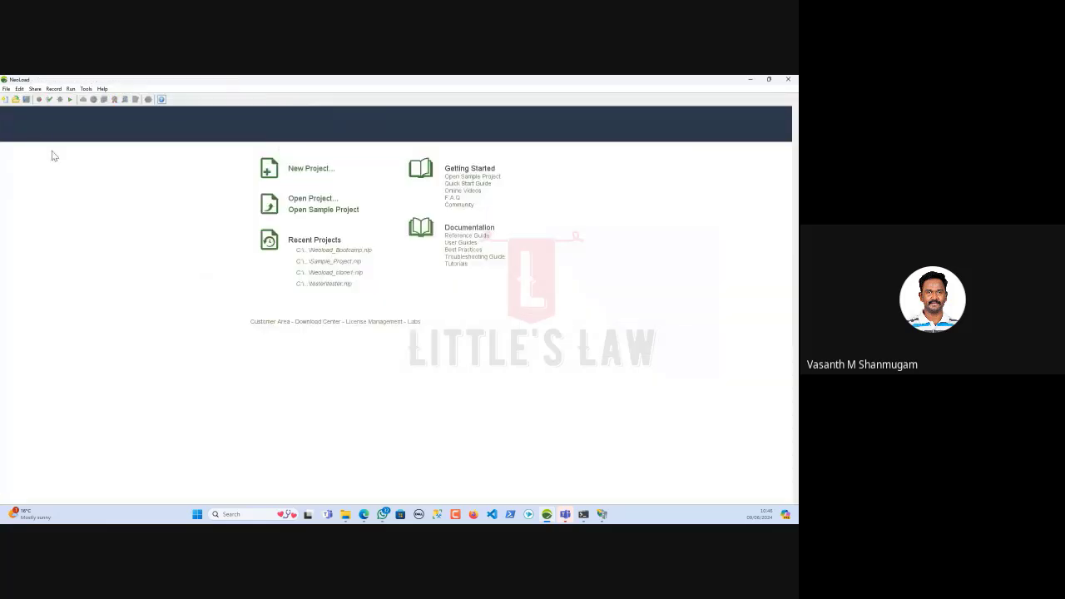
pyautogui.click(299, 170)
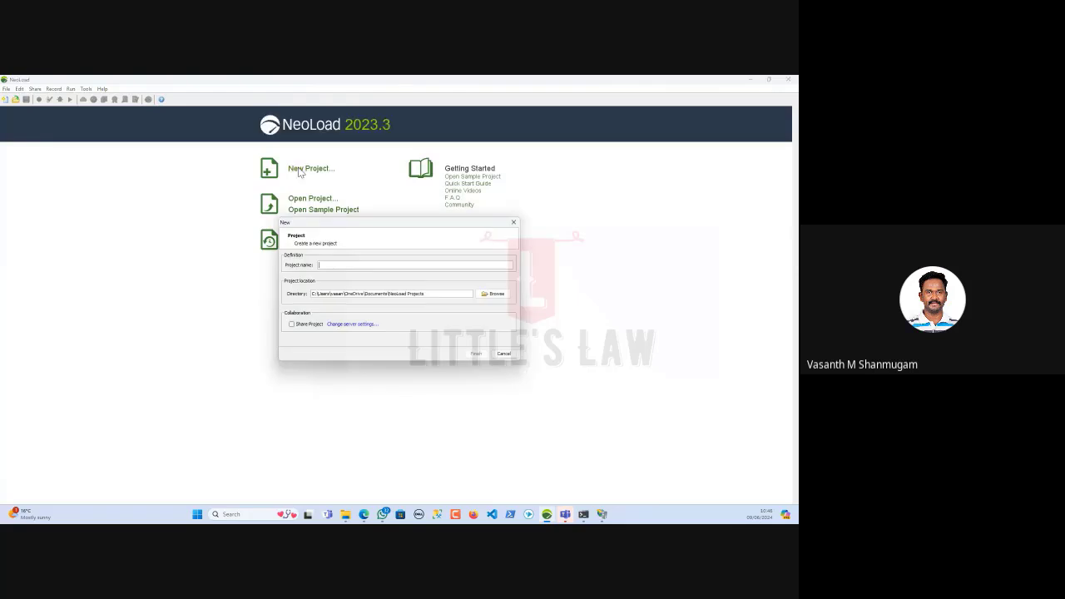
# Enable project sharing, paste the Git repository path, and test the connection on branch main
pyautogui.click(291, 325)
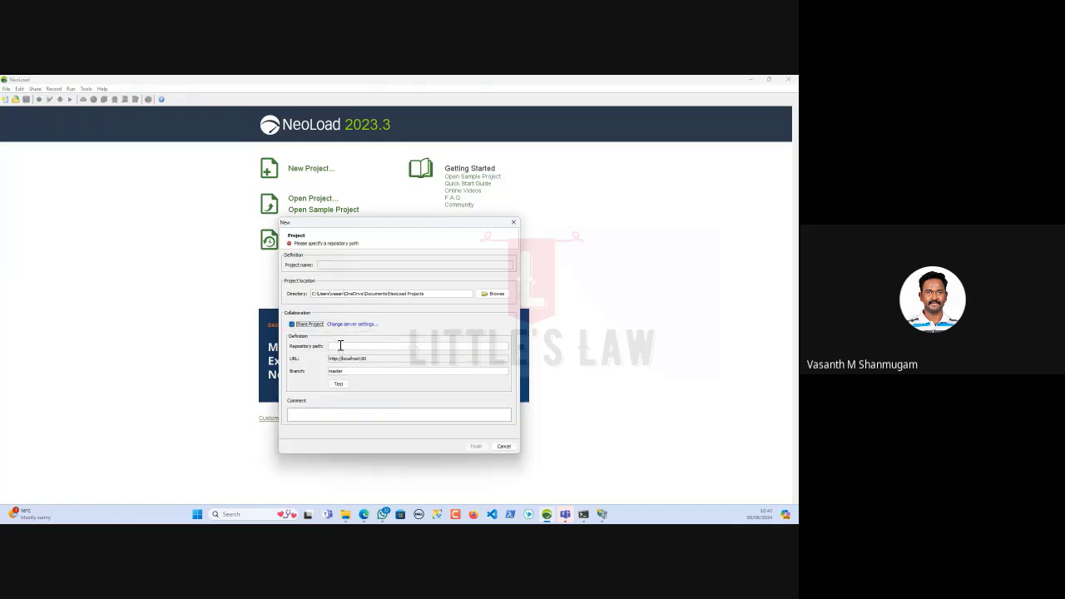
pyautogui.click(337, 345)
pyautogui.write('Bonobo.Git.Server/Neoload_Bootcamp.git')
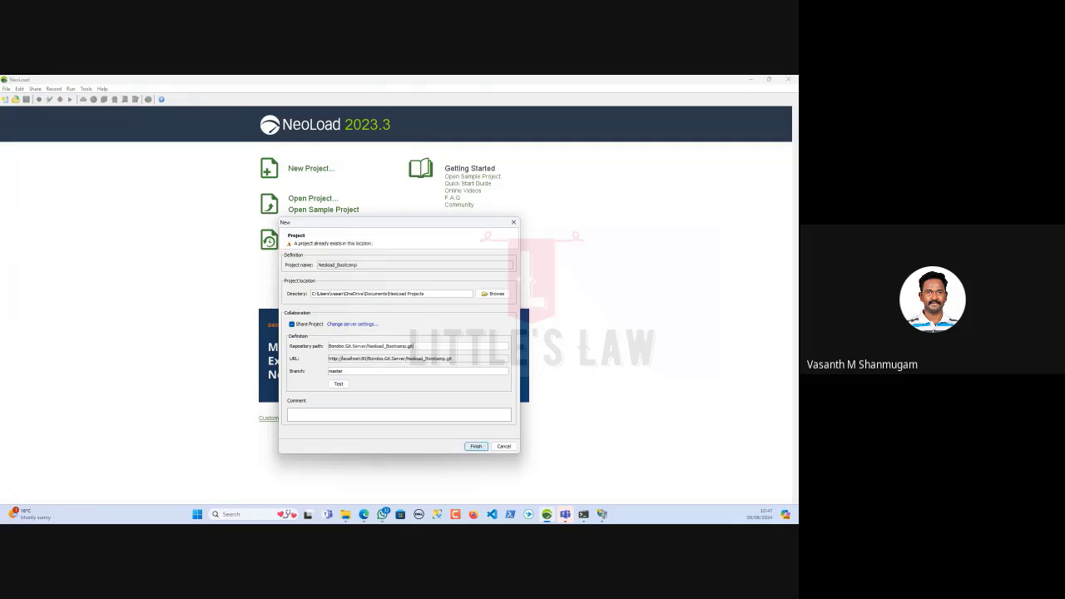
pyautogui.doubleClick(337, 371)
pyautogui.write('main')
pyautogui.click(338, 383)
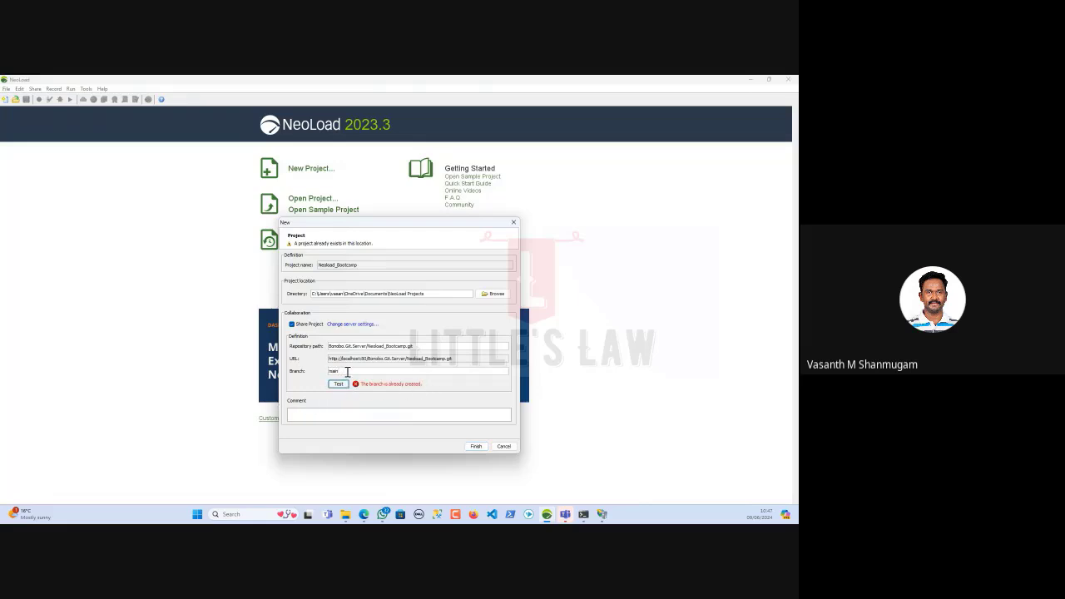
# Change the branch to develop, test it, and finish, overwriting the existing Neoload_Bootcamp
pyautogui.doubleClick(343, 371)
pyautogui.write('develop')
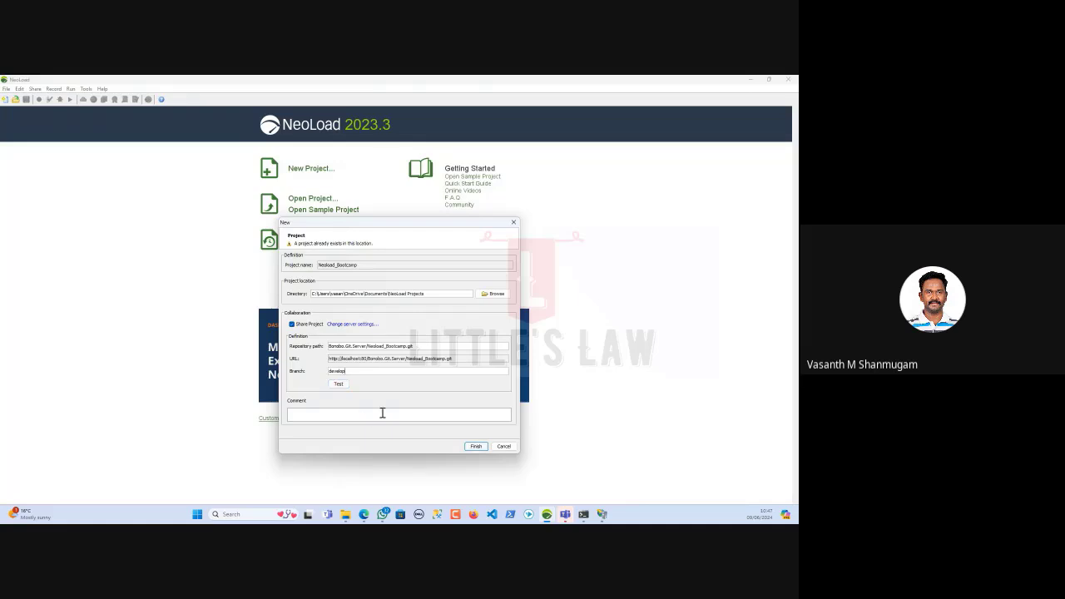
pyautogui.click(342, 384)
pyautogui.click(475, 447)
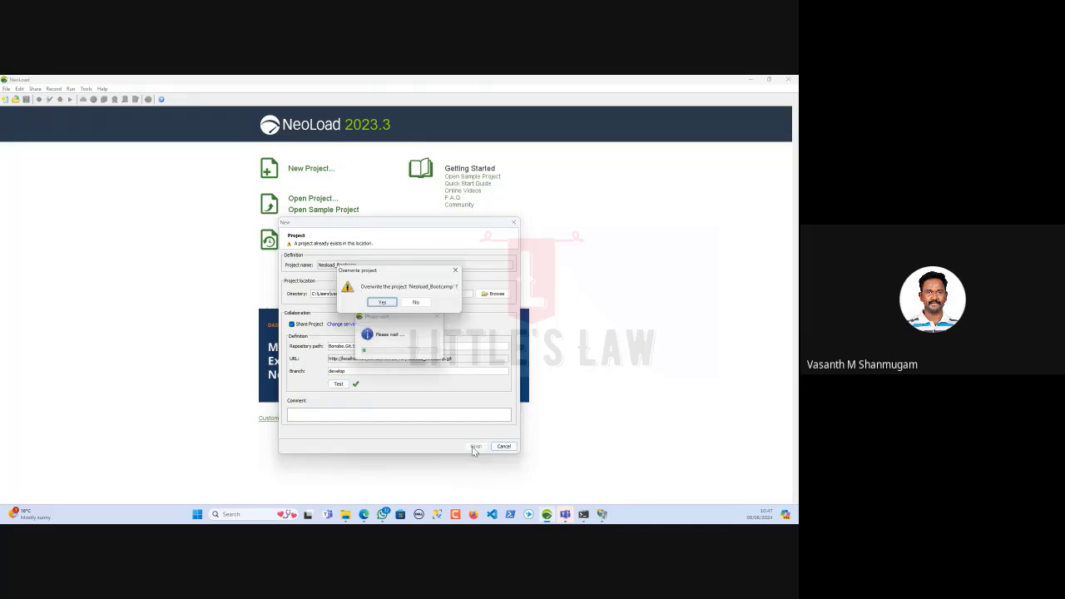
pyautogui.click(389, 308)
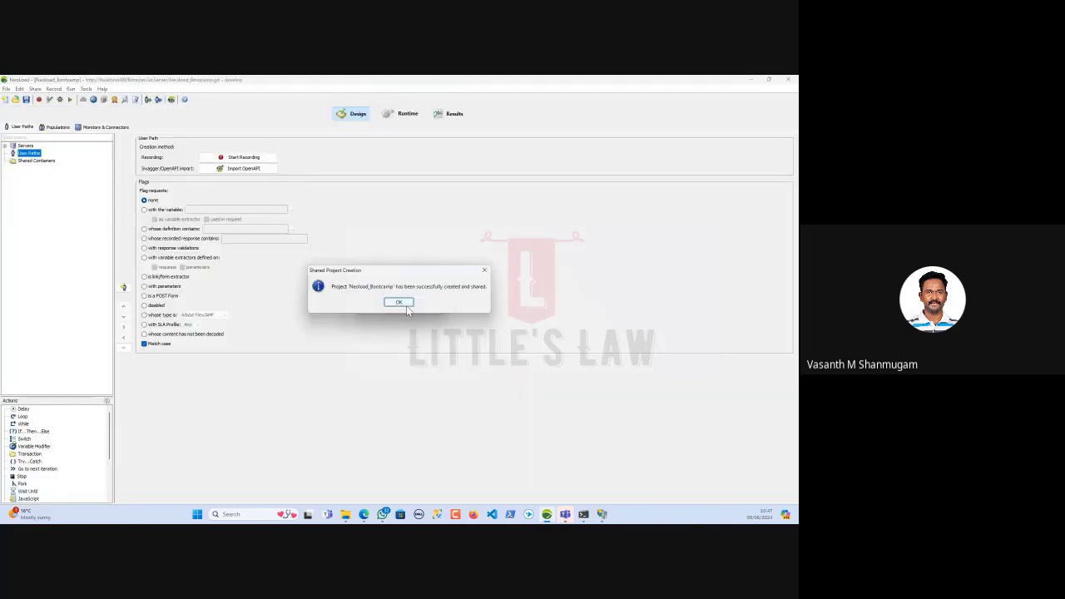
# Dismiss the creation notices and check out a branch chosen from the Branch list
pyautogui.click(399, 302)
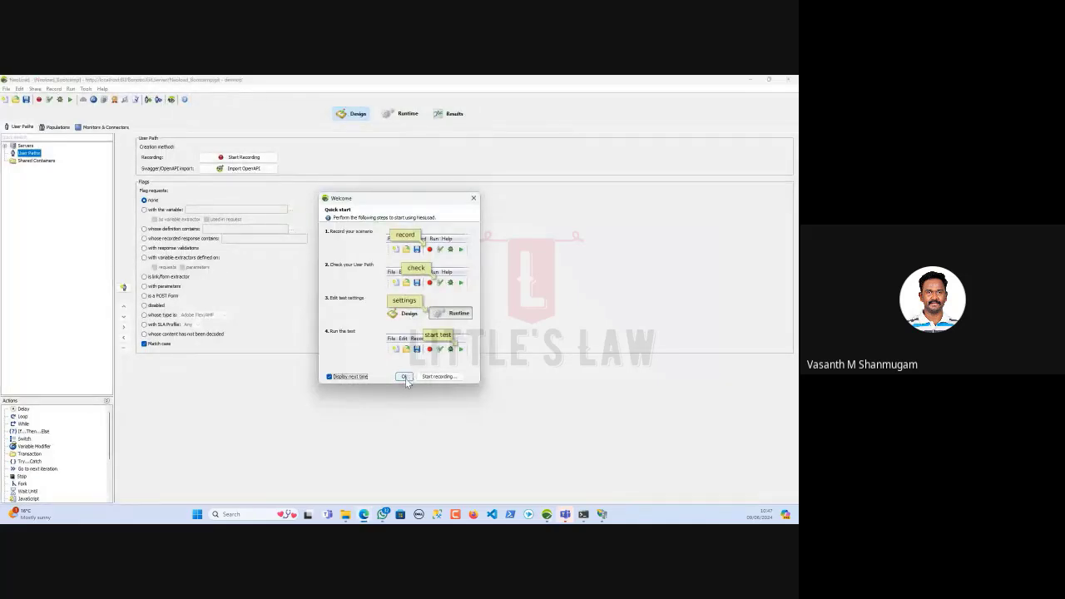
pyautogui.click(404, 377)
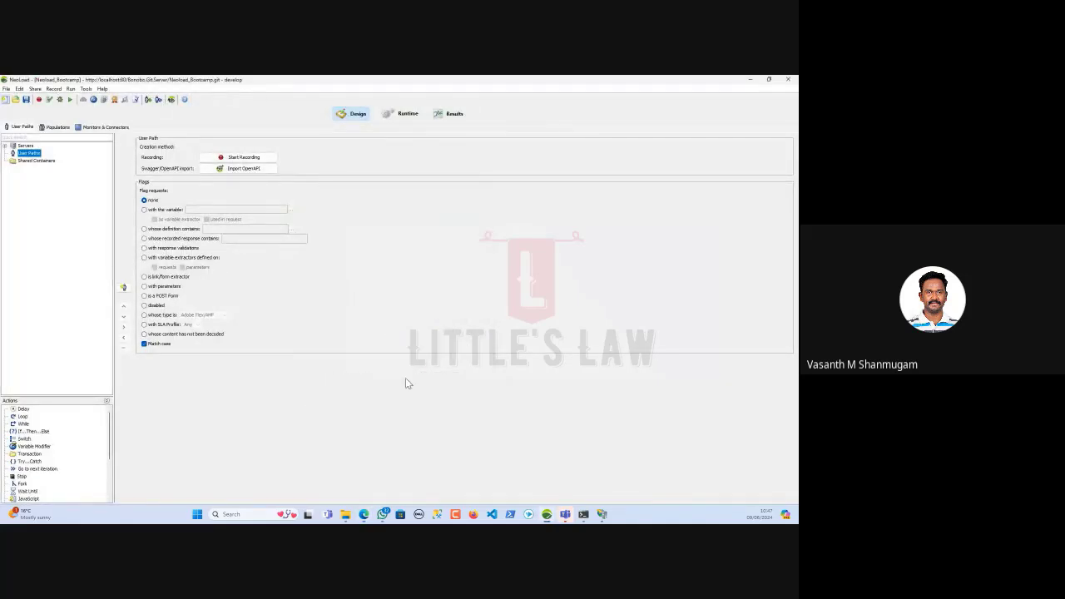
pyautogui.click(35, 89)
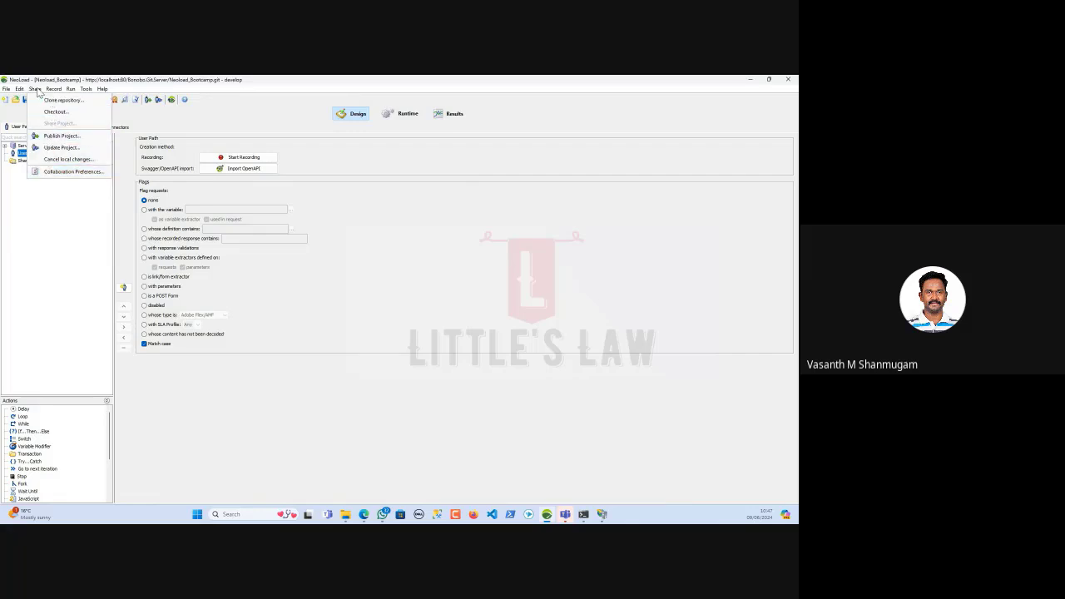
pyautogui.click(53, 113)
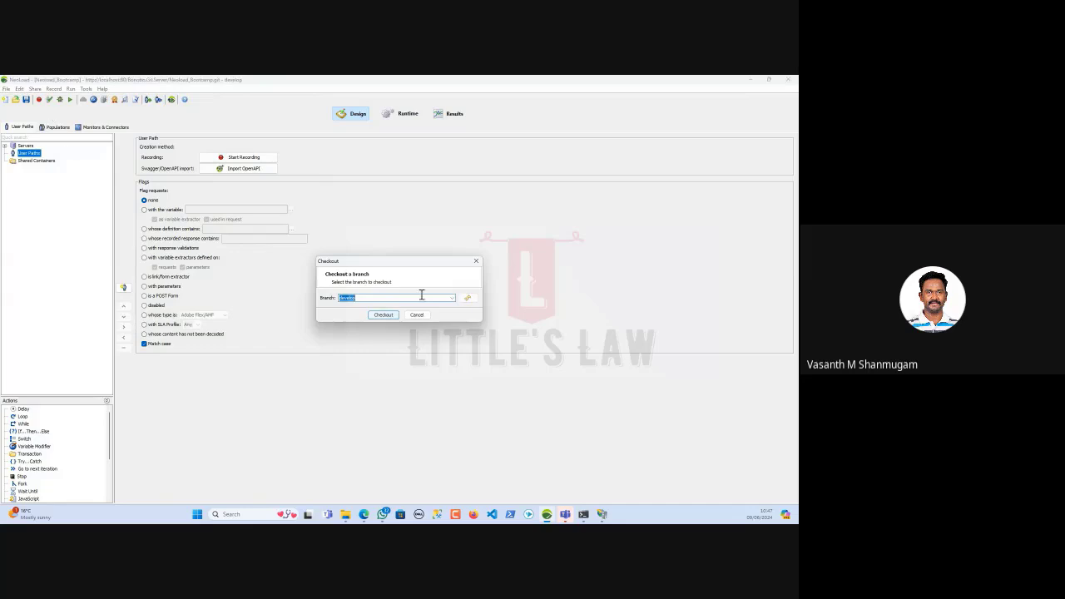
pyautogui.click(452, 298)
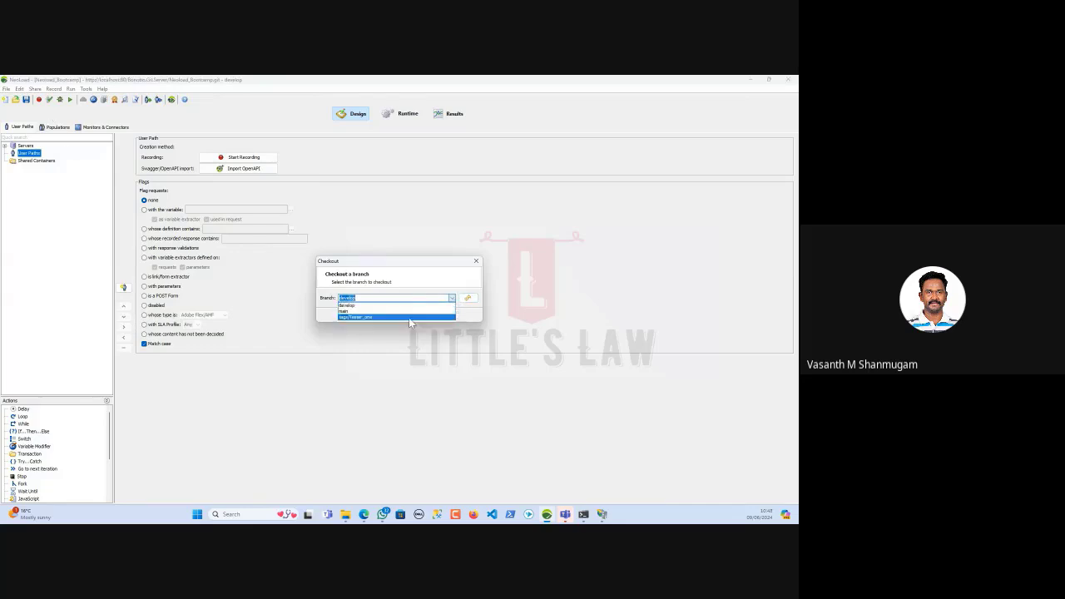
pyautogui.click(366, 311)
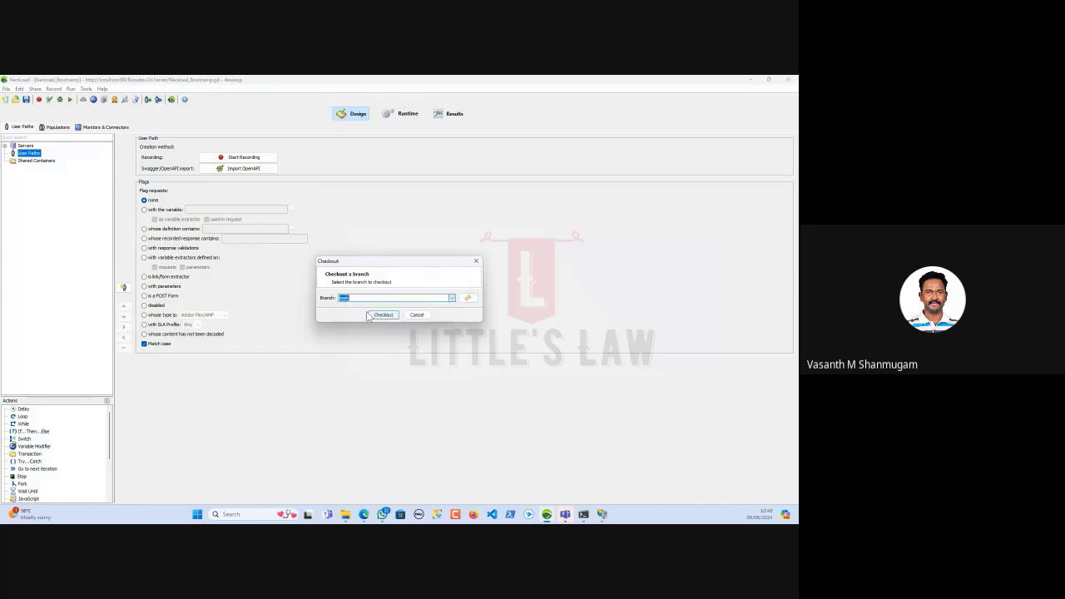
pyautogui.click(452, 299)
pyautogui.click(417, 311)
pyautogui.click(388, 316)
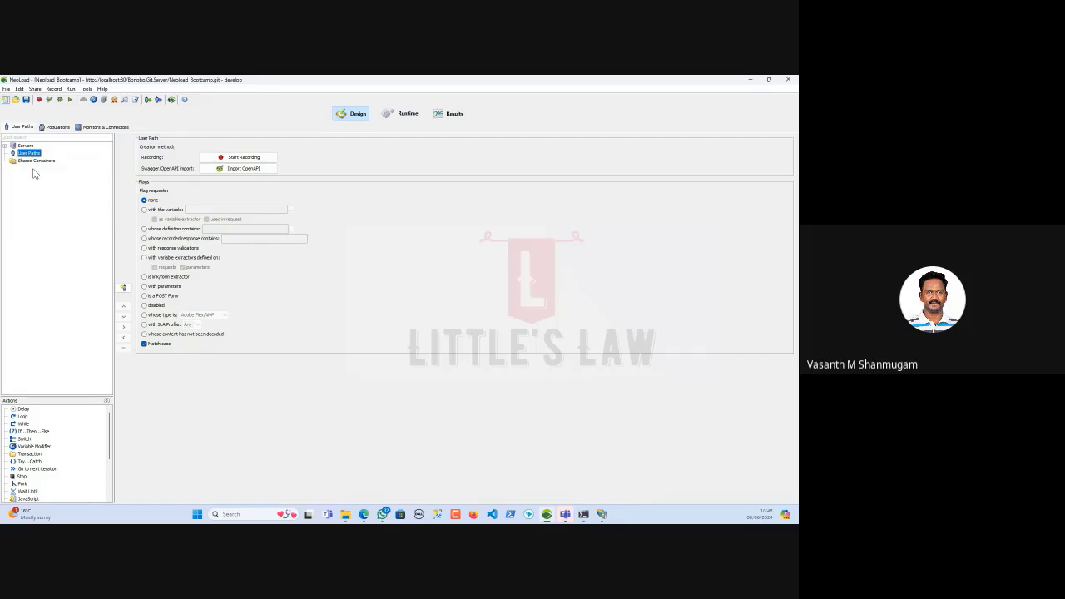
# Check out the main branch again and expand UserPath to show Init, Actions and End
pyautogui.click(35, 89)
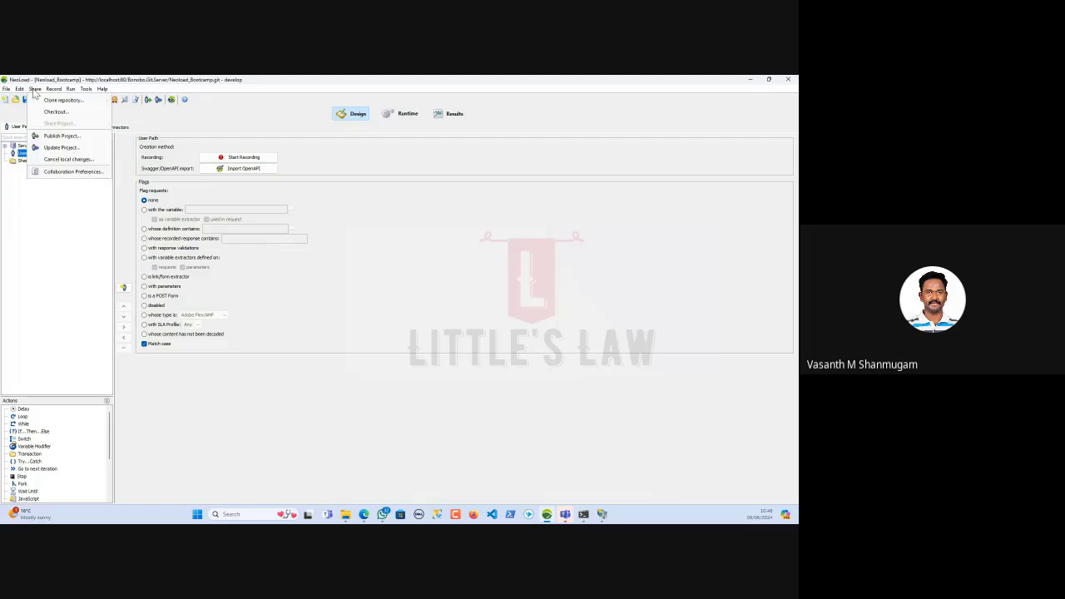
pyautogui.click(56, 111)
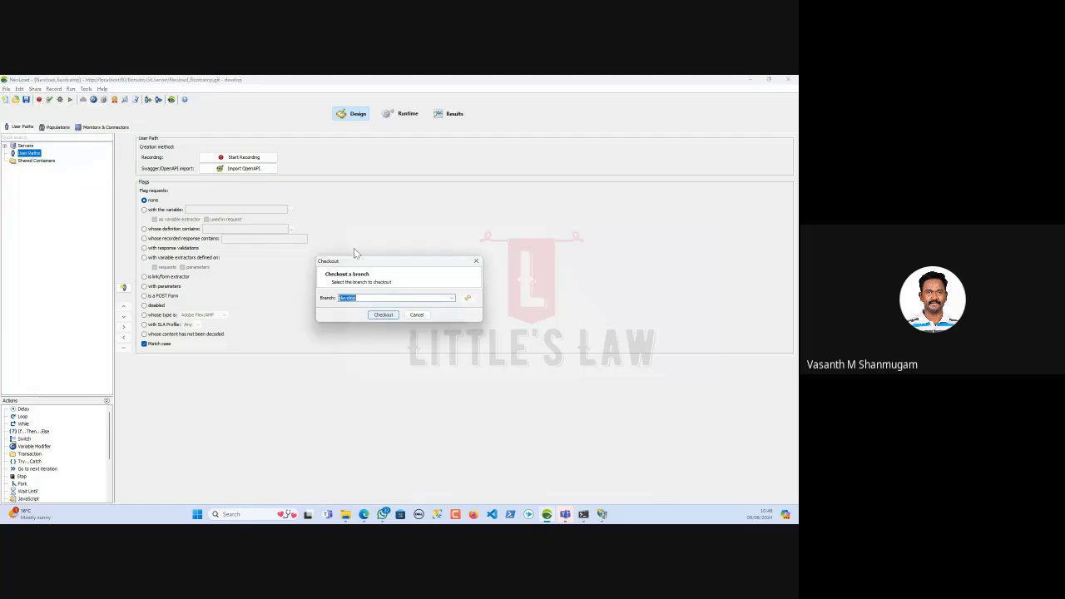
pyautogui.click(449, 298)
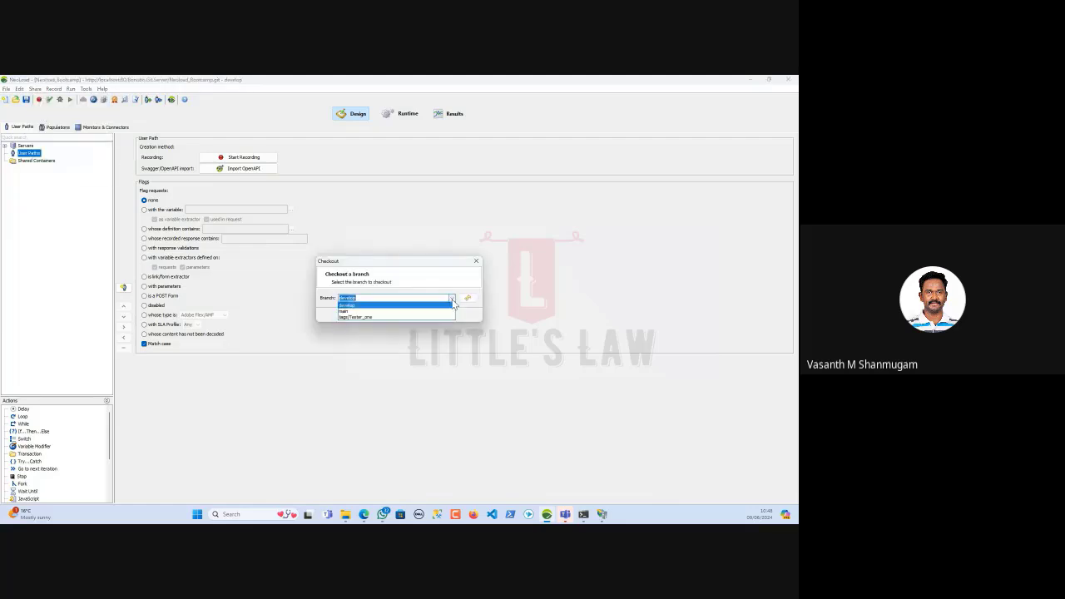
pyautogui.click(382, 312)
pyautogui.click(383, 315)
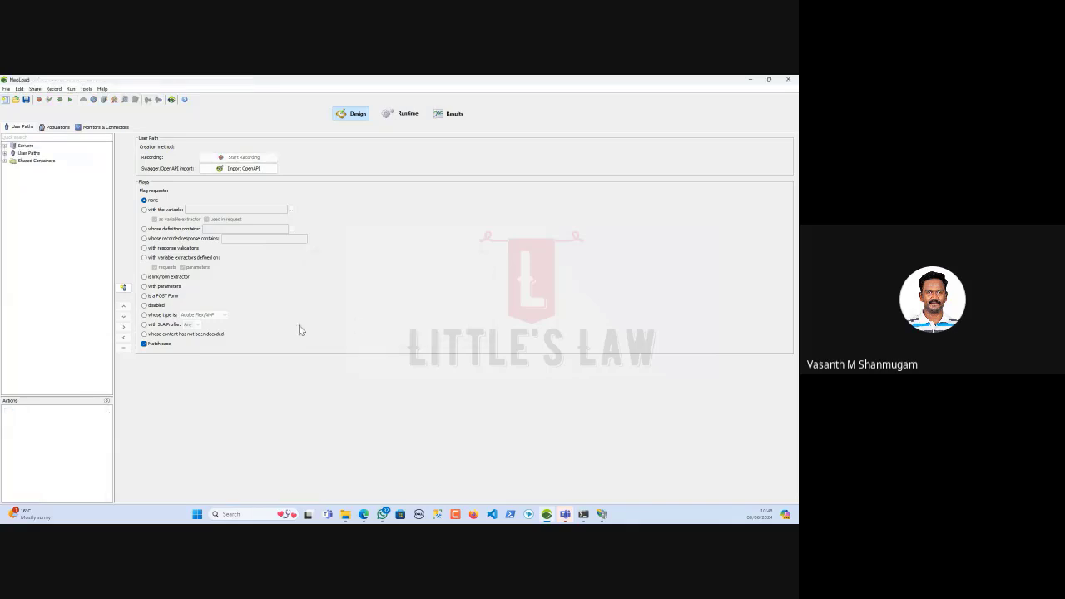
pyautogui.click(12, 161)
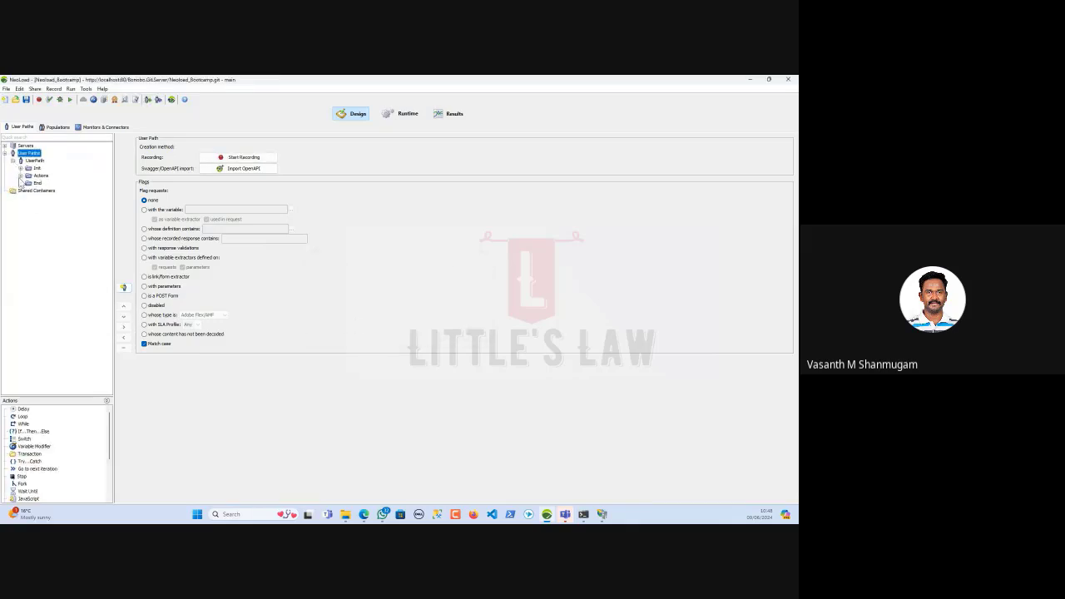
pyautogui.click(20, 176)
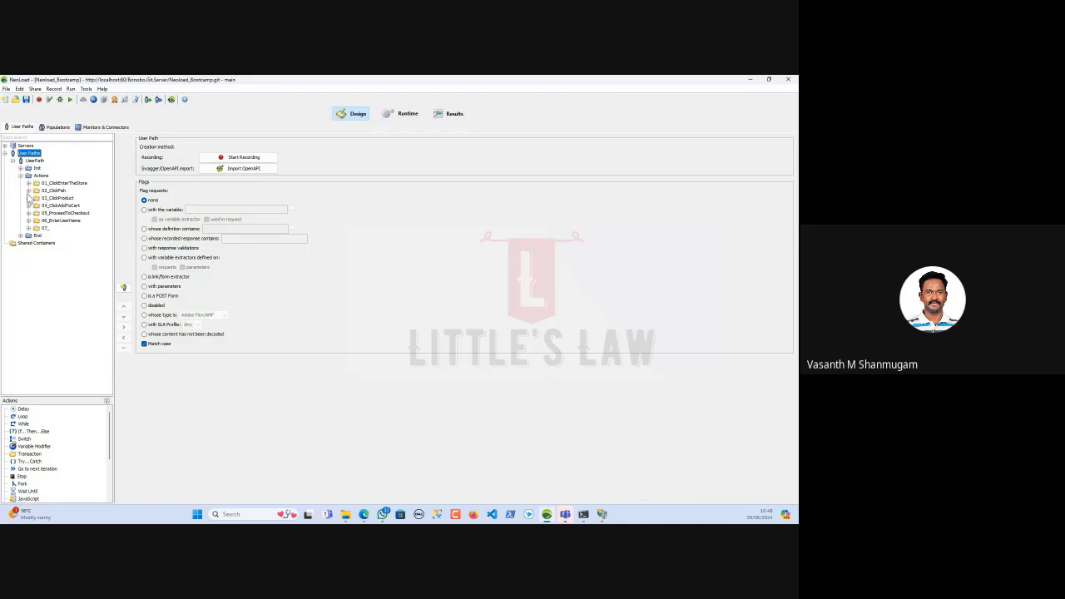
pyautogui.click(29, 191)
pyautogui.click(37, 198)
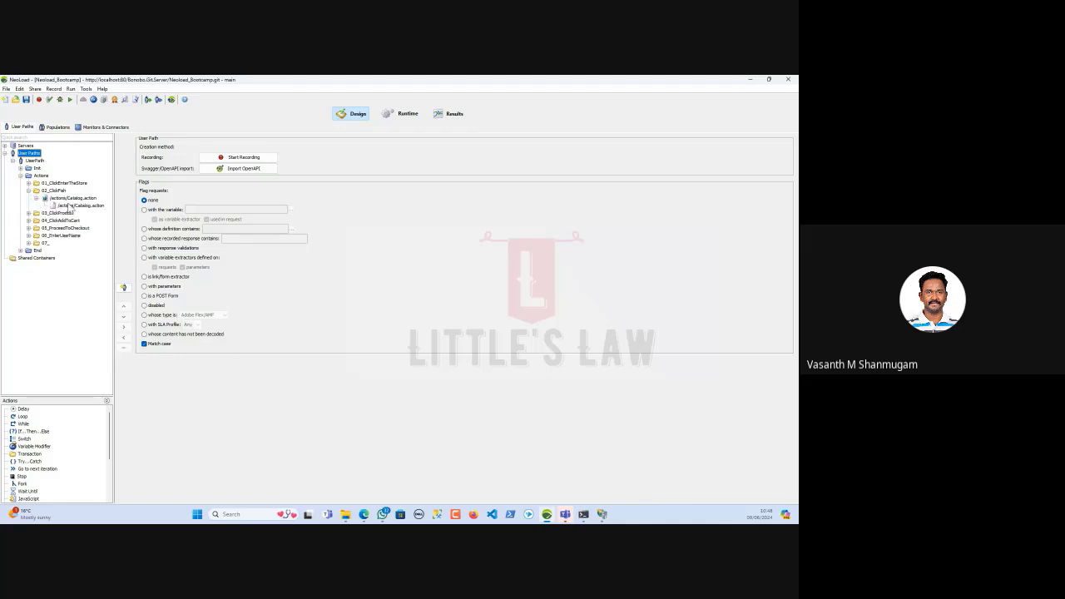
pyautogui.click(71, 205)
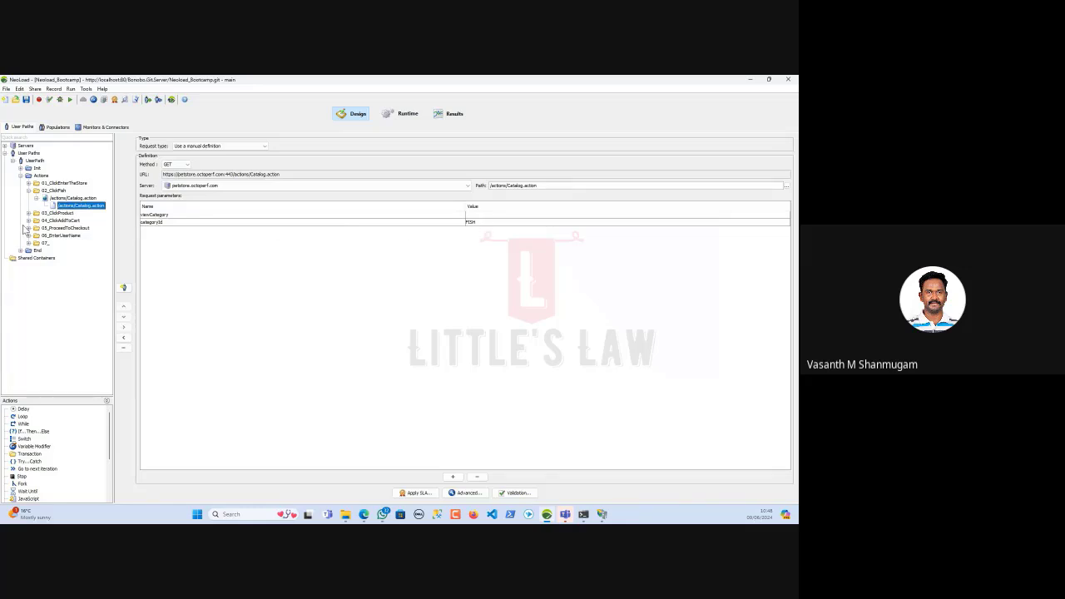
pyautogui.click(13, 161)
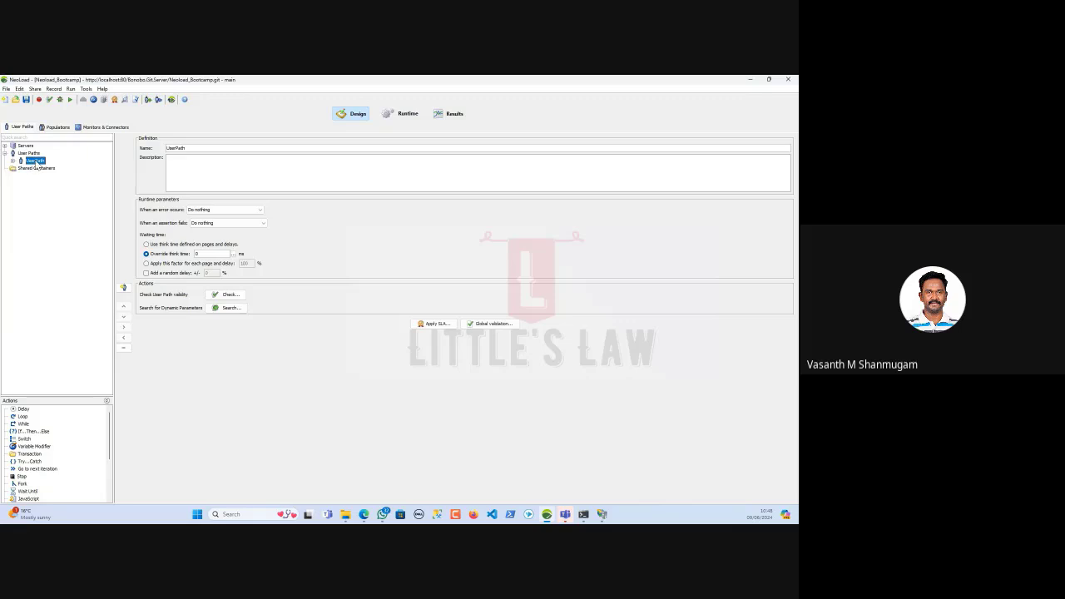
pyautogui.rightClick(30, 162)
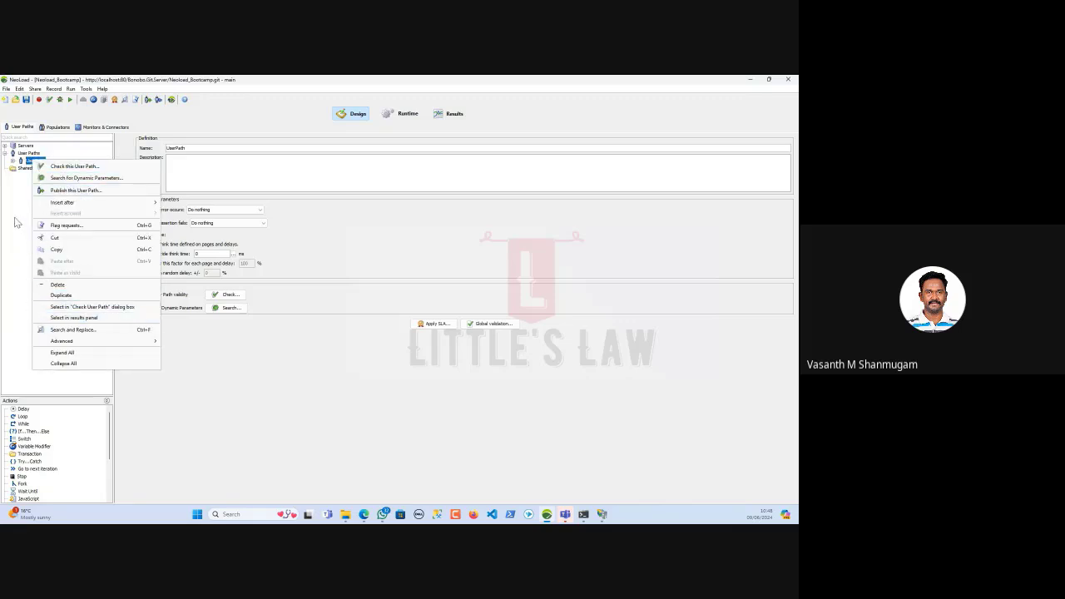
pyautogui.click(27, 156)
pyautogui.rightClick(28, 156)
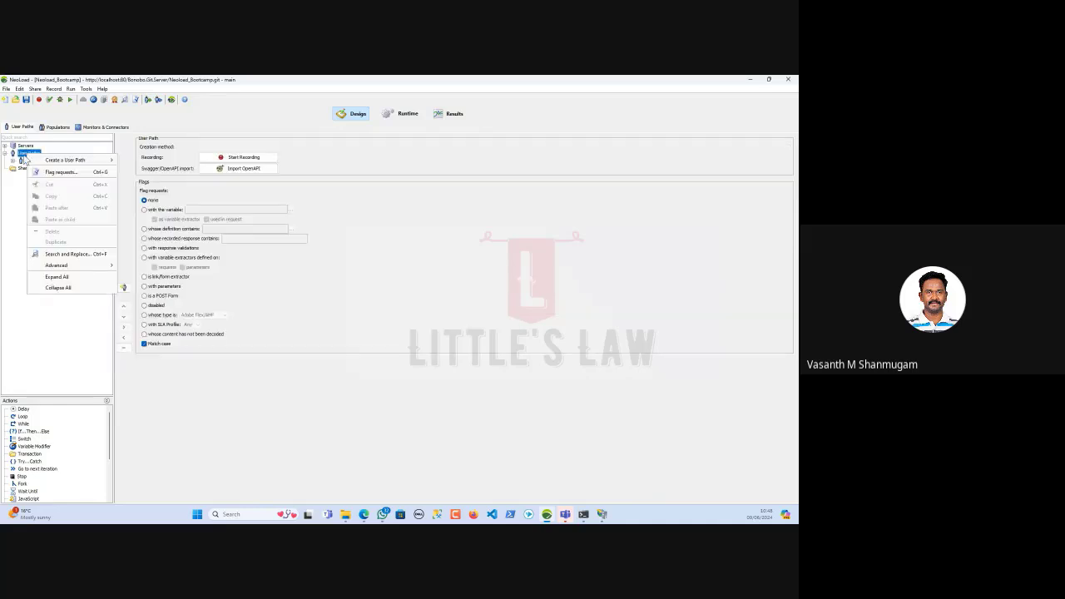
# Duplicate UserPath as UserPath_1 and save the project
pyautogui.click(23, 205)
pyautogui.click(34, 161)
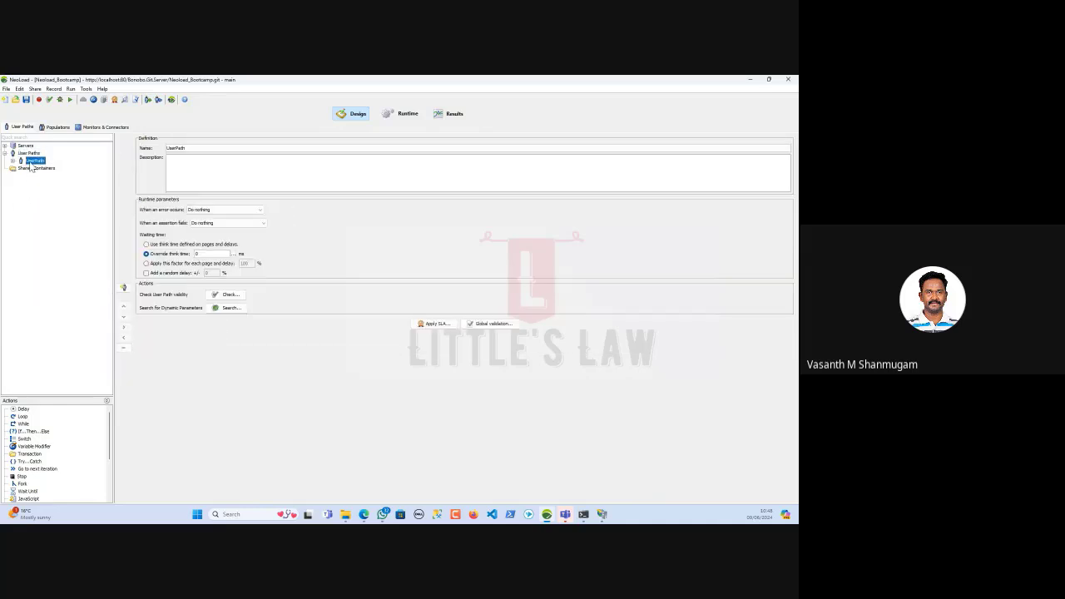
pyautogui.rightClick(32, 162)
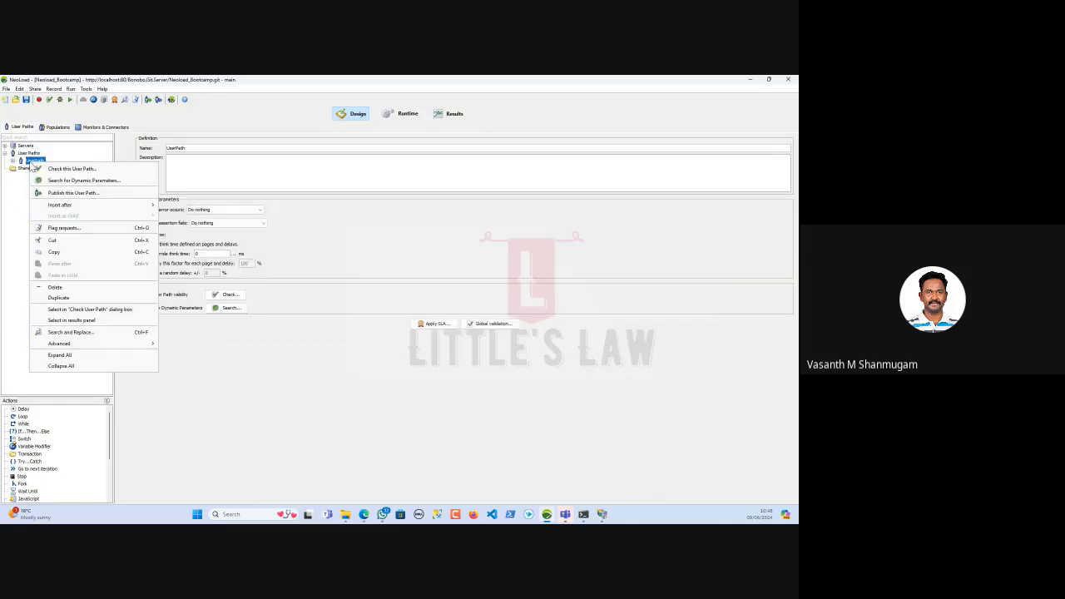
pyautogui.click(51, 296)
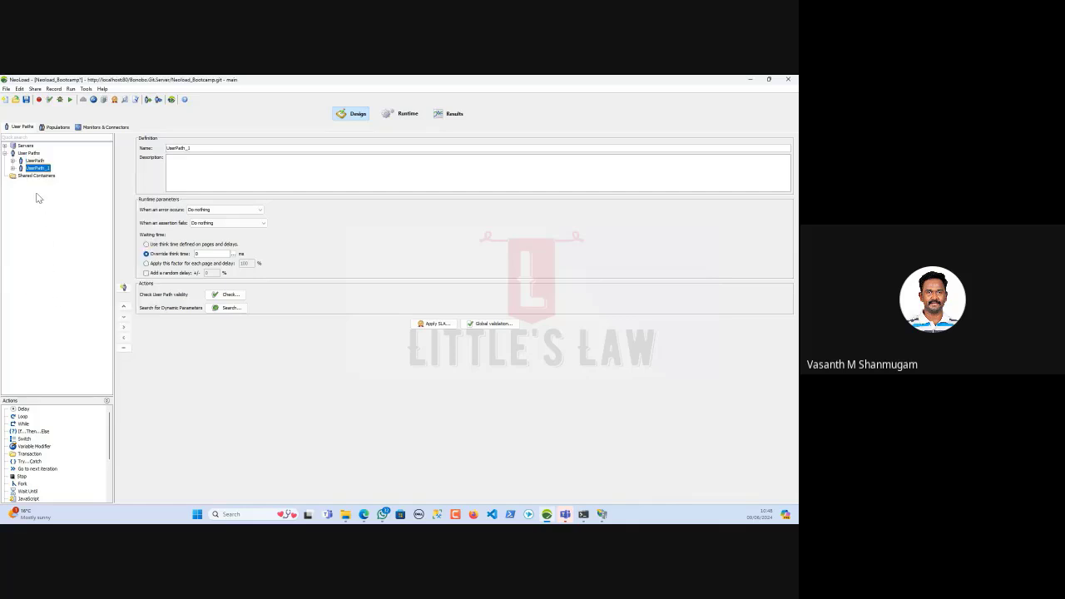
pyautogui.click(26, 100)
pyautogui.click(35, 88)
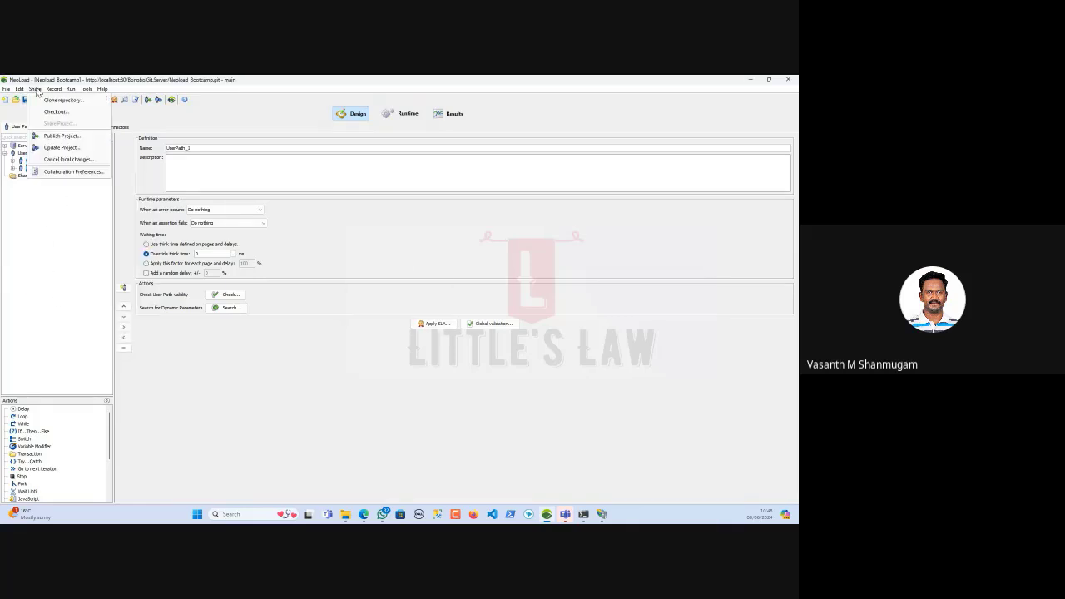
# Publish the UserPath_1 changes to branch main with the tag Tester_Two
pyautogui.click(50, 137)
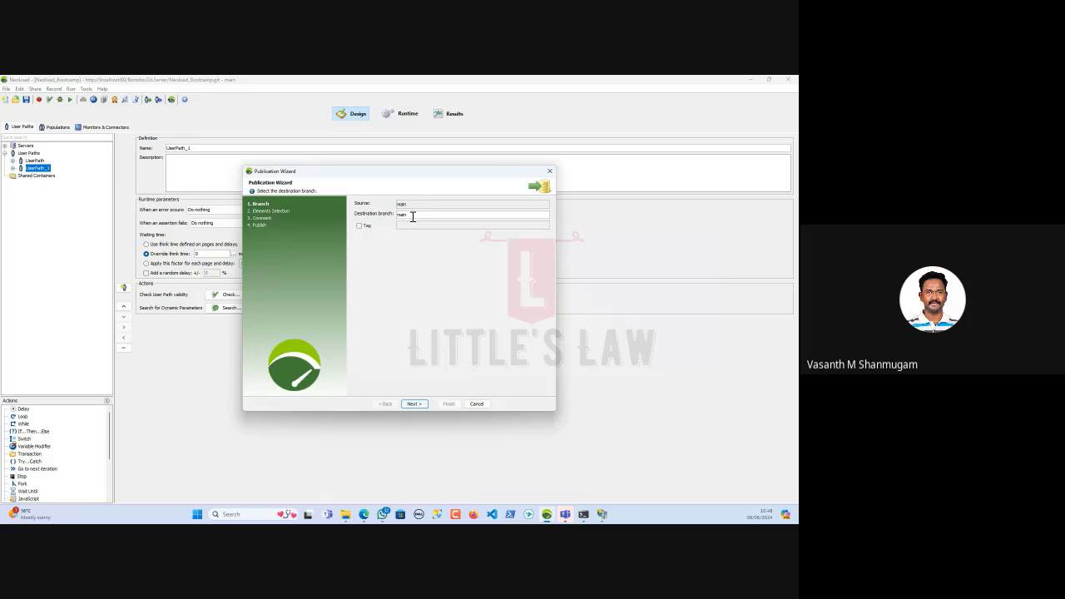
pyautogui.moveTo(412, 216); pyautogui.dragTo(387, 215)
pyautogui.click(364, 226)
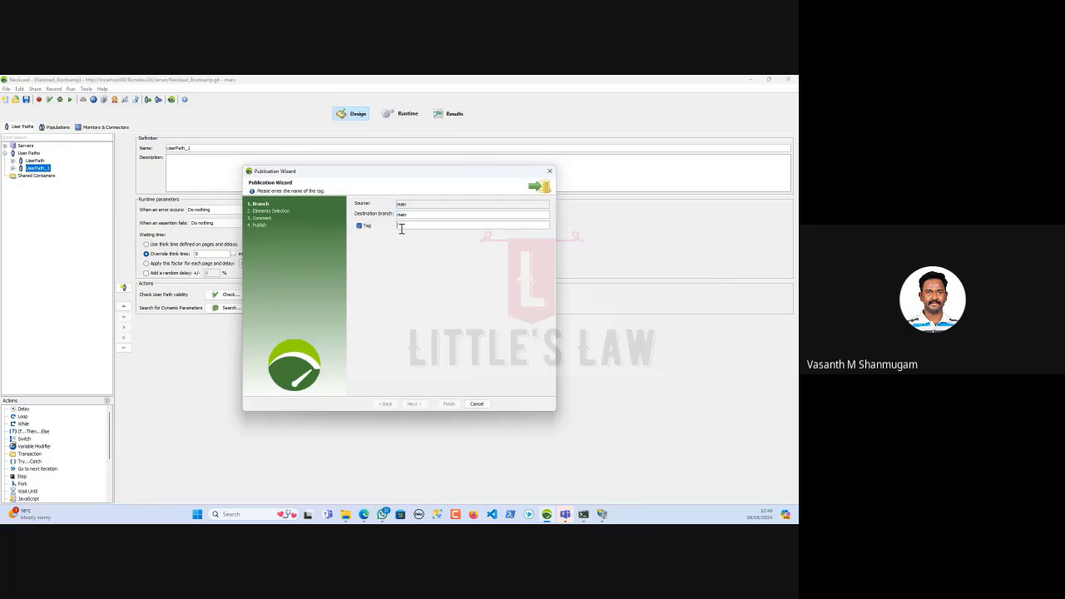
pyautogui.write('1')
pyautogui.click(414, 404)
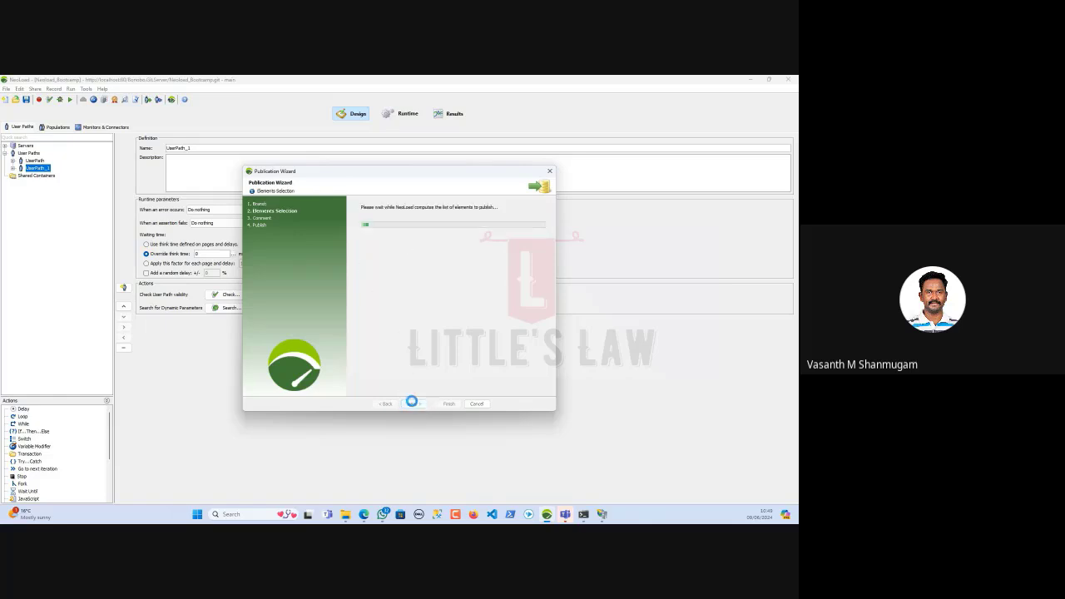
pyautogui.click(416, 405)
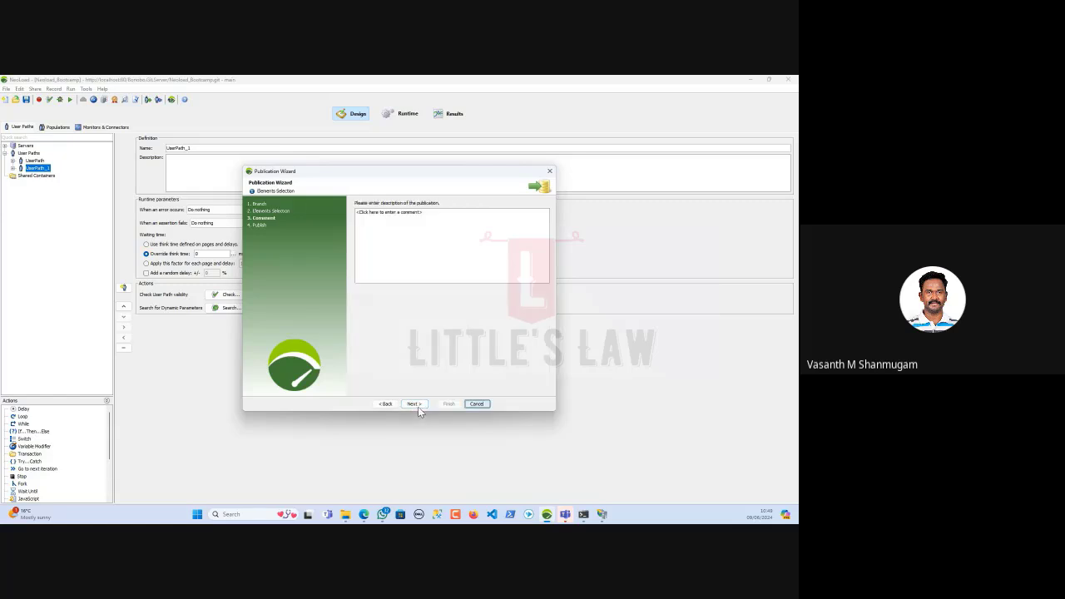
pyautogui.click(418, 404)
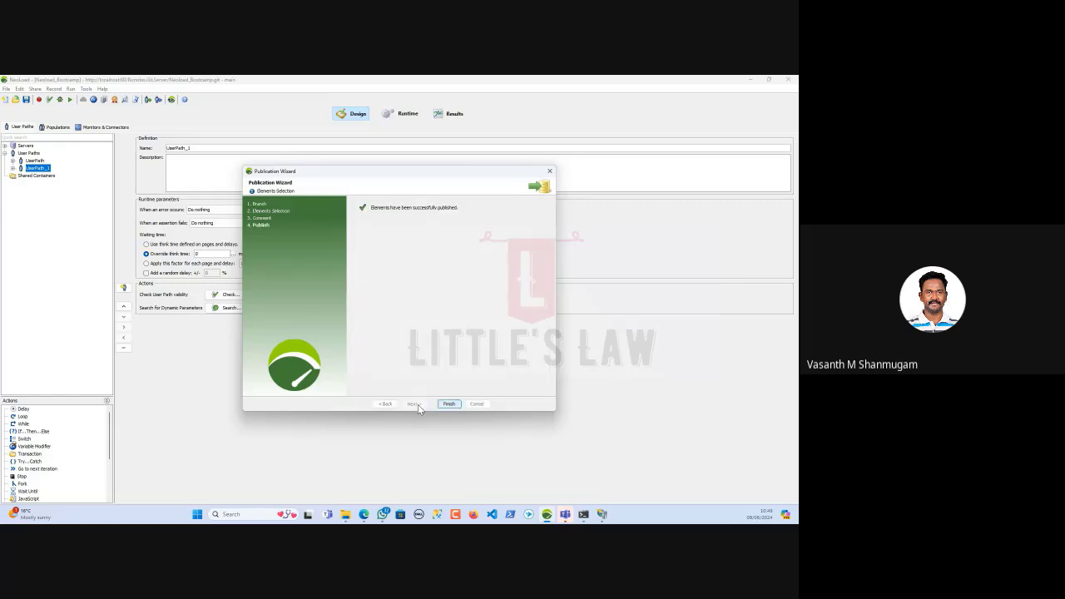
pyautogui.click(445, 405)
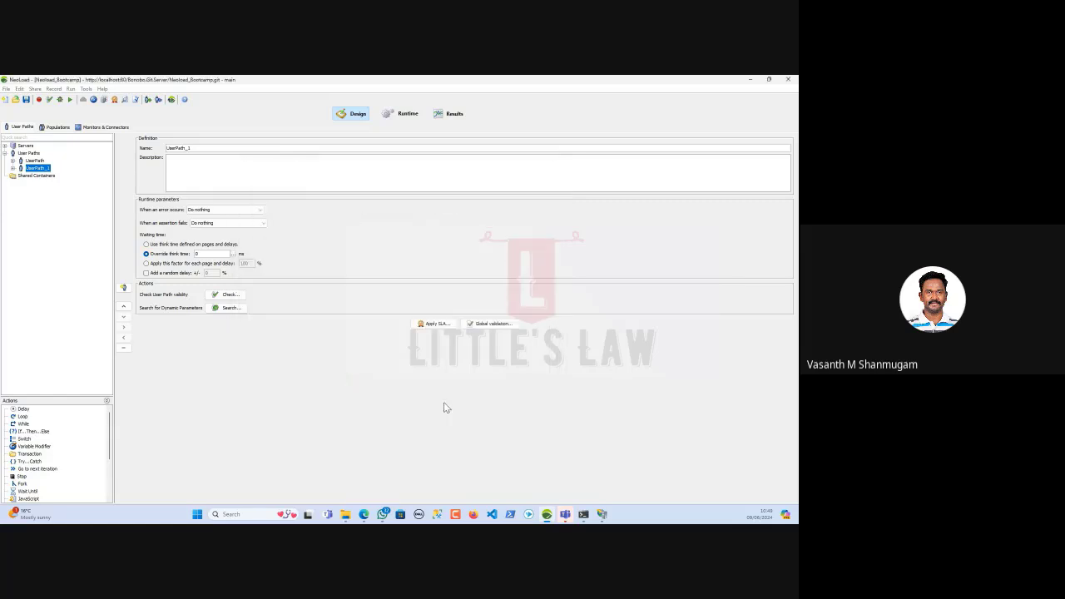
pyautogui.click(364, 513)
# Return to the repository's commit history and open the newest commit on main
pyautogui.click(318, 479)
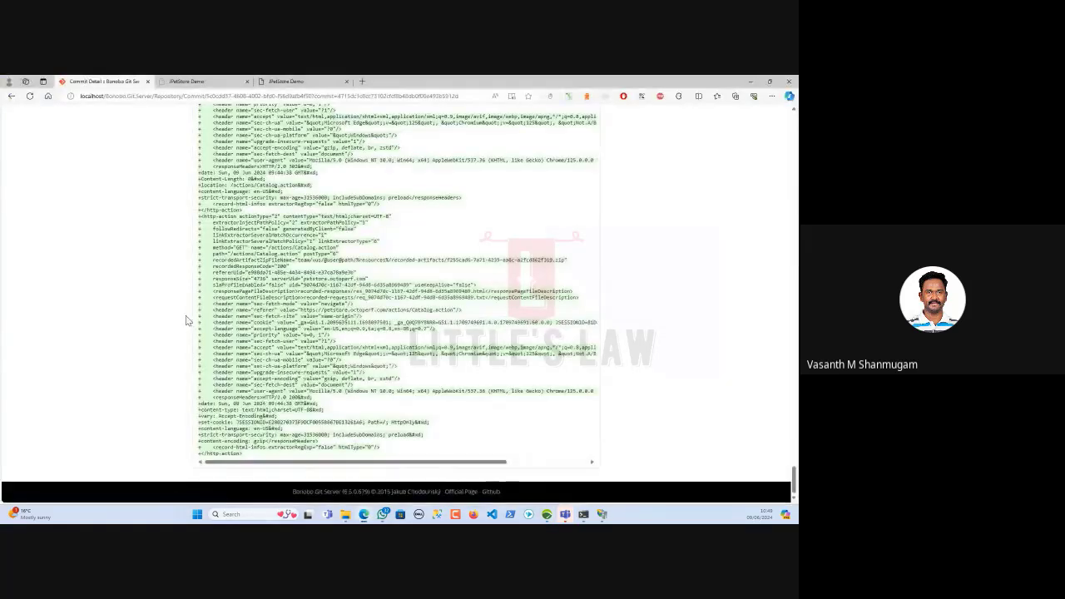
pyautogui.scroll(10, 200, 327)
pyautogui.scroll(15, 199, 327)
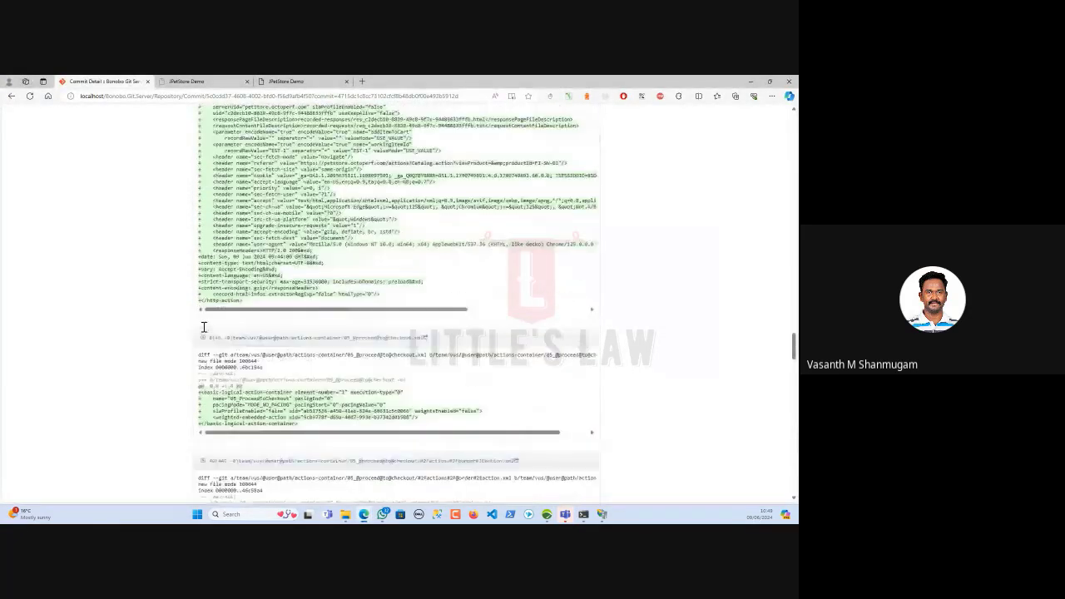
pyautogui.scroll(15, 208, 328)
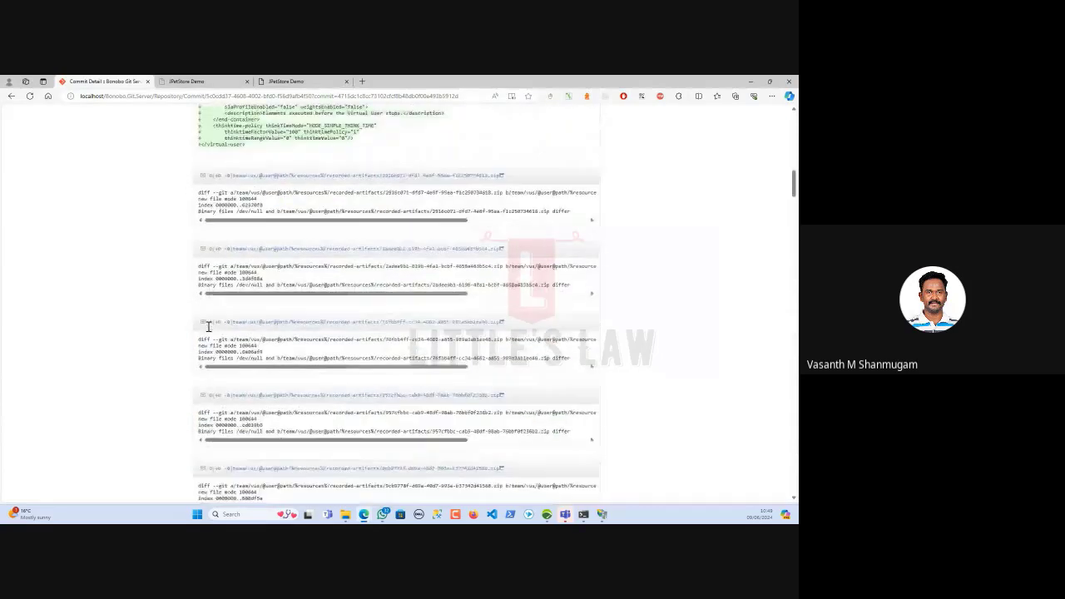
pyautogui.click(225, 175)
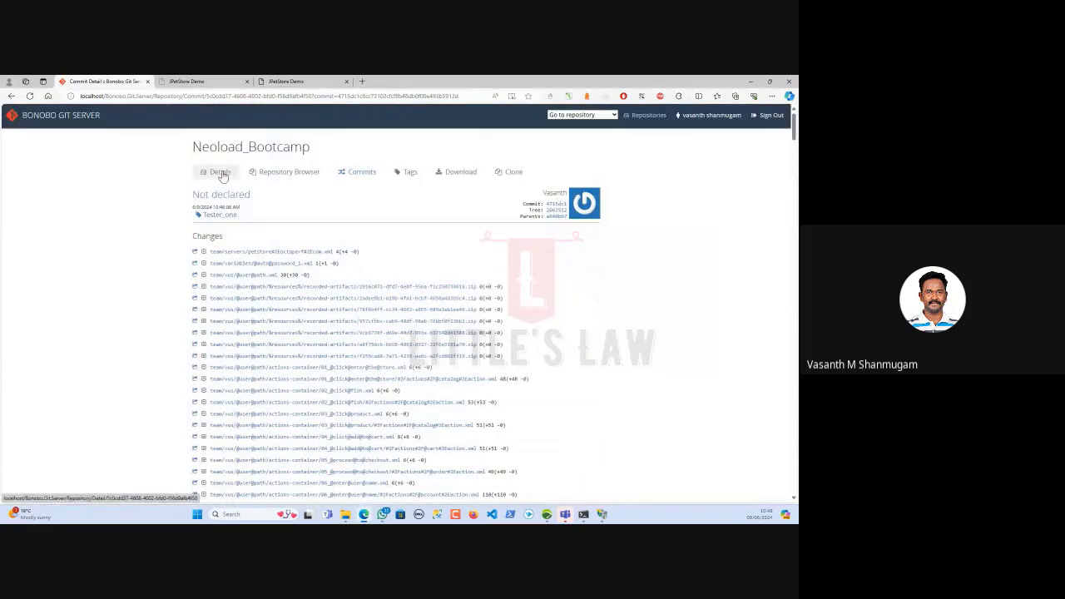
pyautogui.click(363, 173)
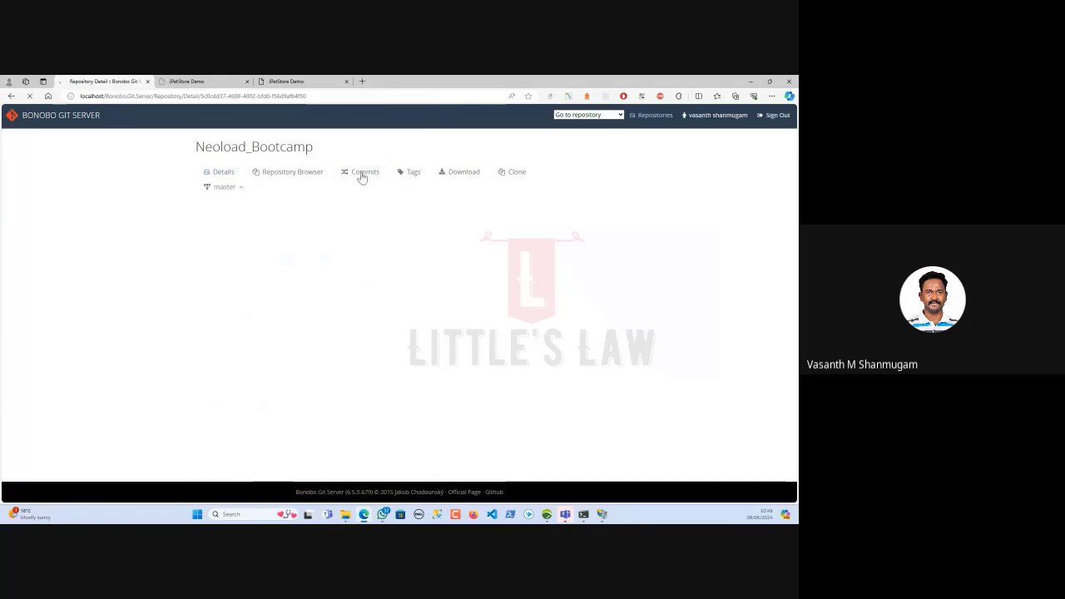
pyautogui.moveTo(243, 190)
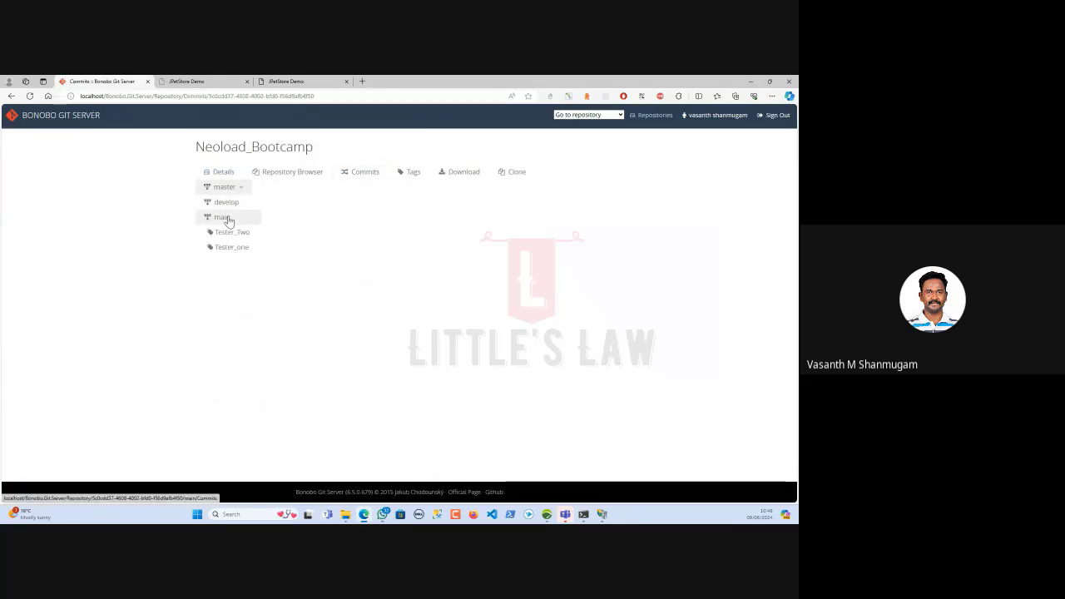
pyautogui.click(222, 216)
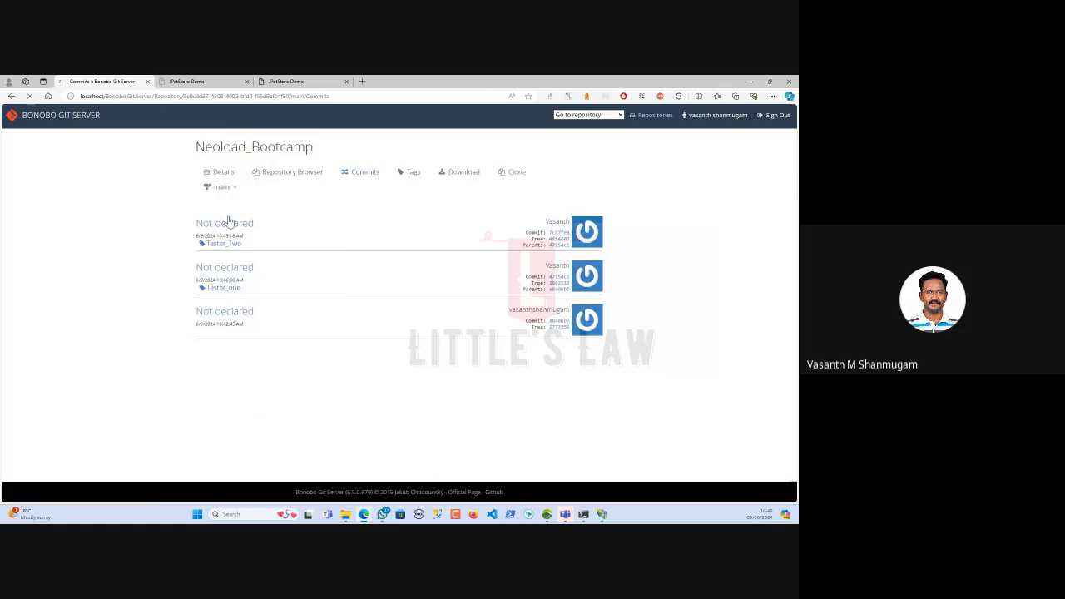
pyautogui.click(557, 232)
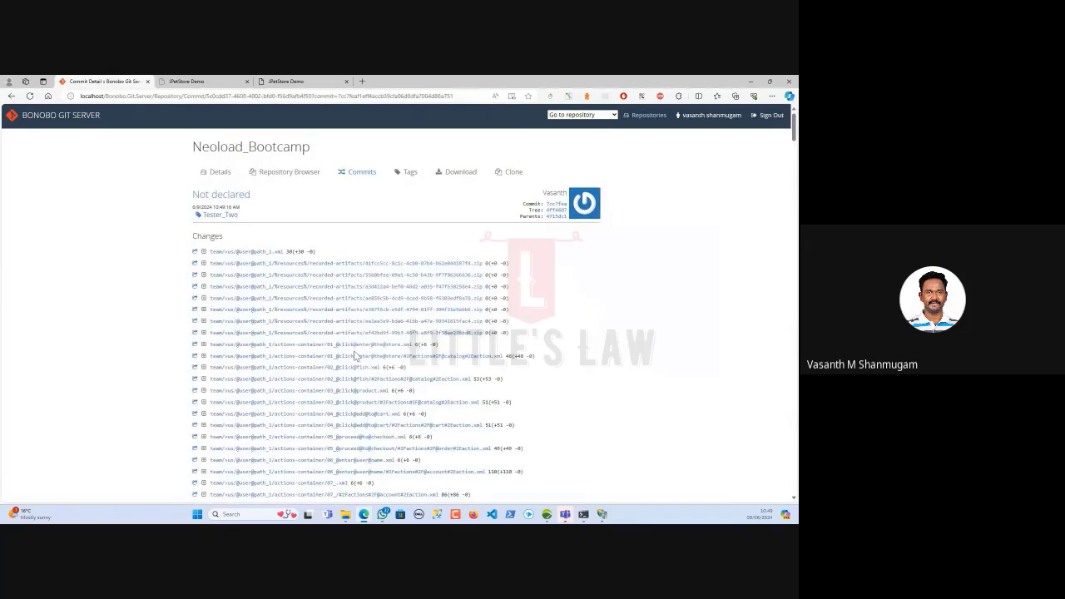
# Scroll through the UserPath_1 XML diffs to the footer and back up to the Account action diff
pyautogui.scroll(-10, 353, 353)
pyautogui.scroll(8, 353, 353)
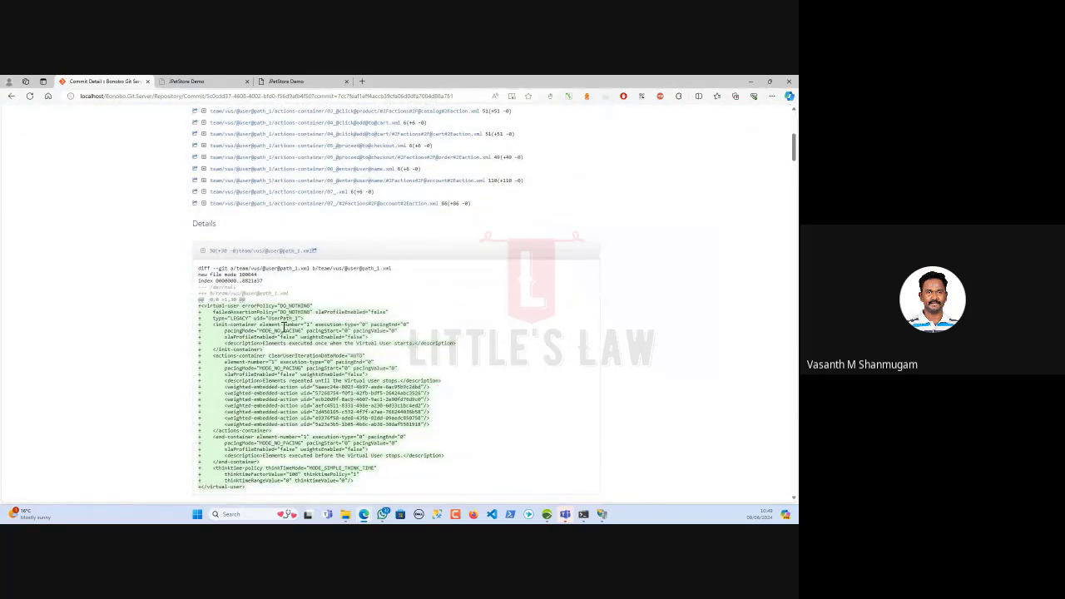
pyautogui.scroll(2, 320, 334)
pyautogui.scroll(1, 319, 333)
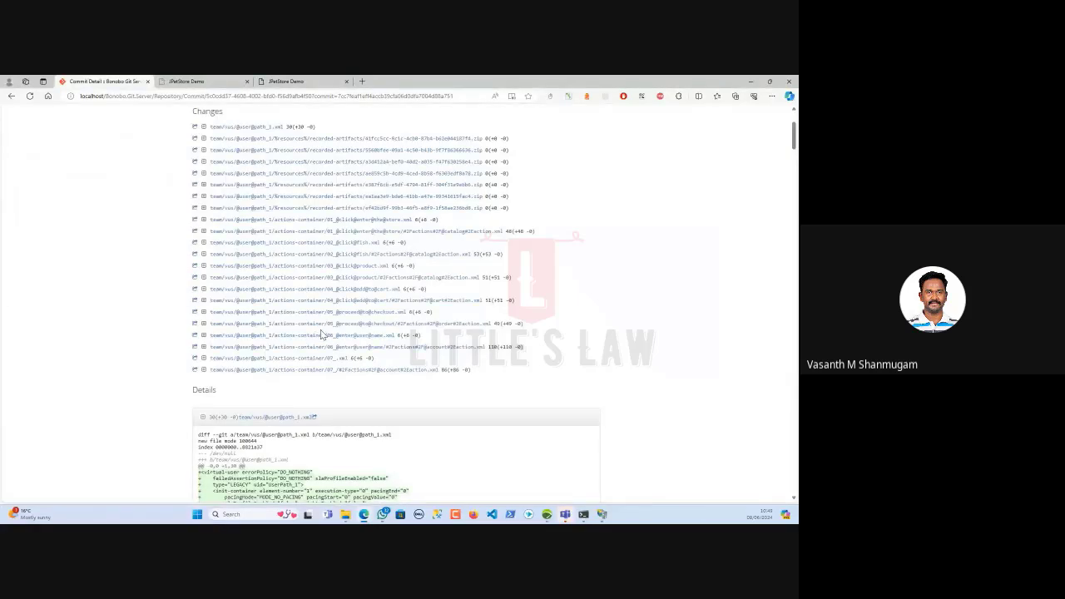
pyautogui.scroll(-15, 321, 329)
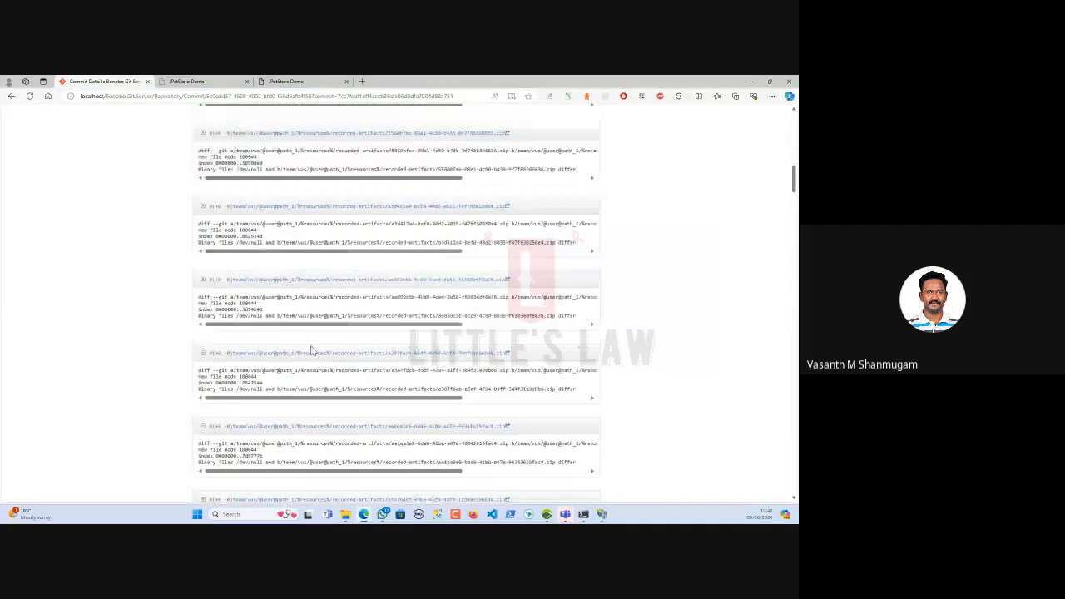
pyautogui.scroll(-10, 305, 362)
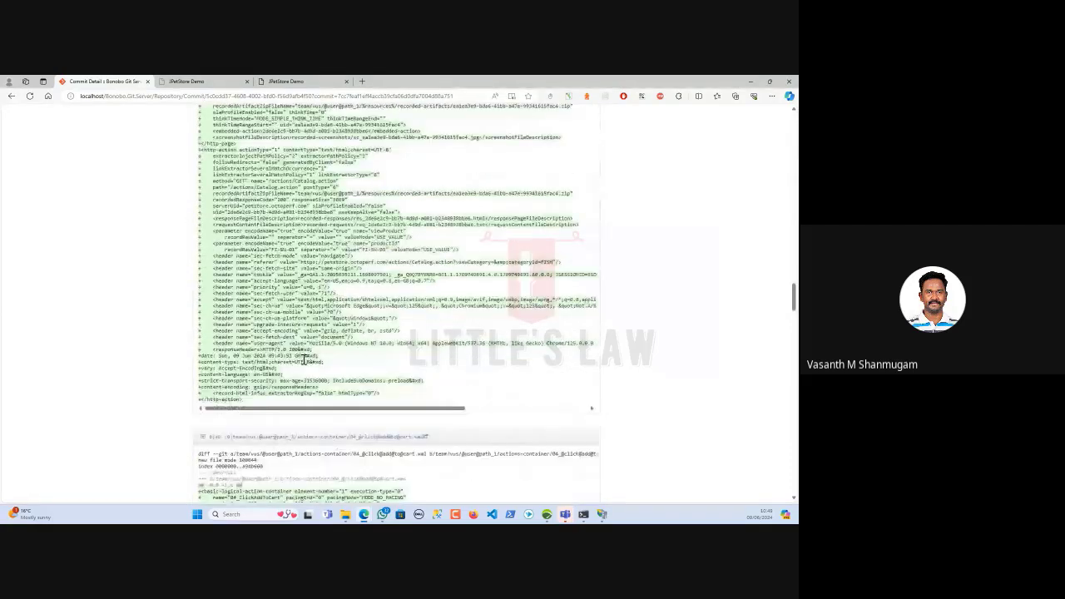
pyautogui.scroll(-15, 305, 360)
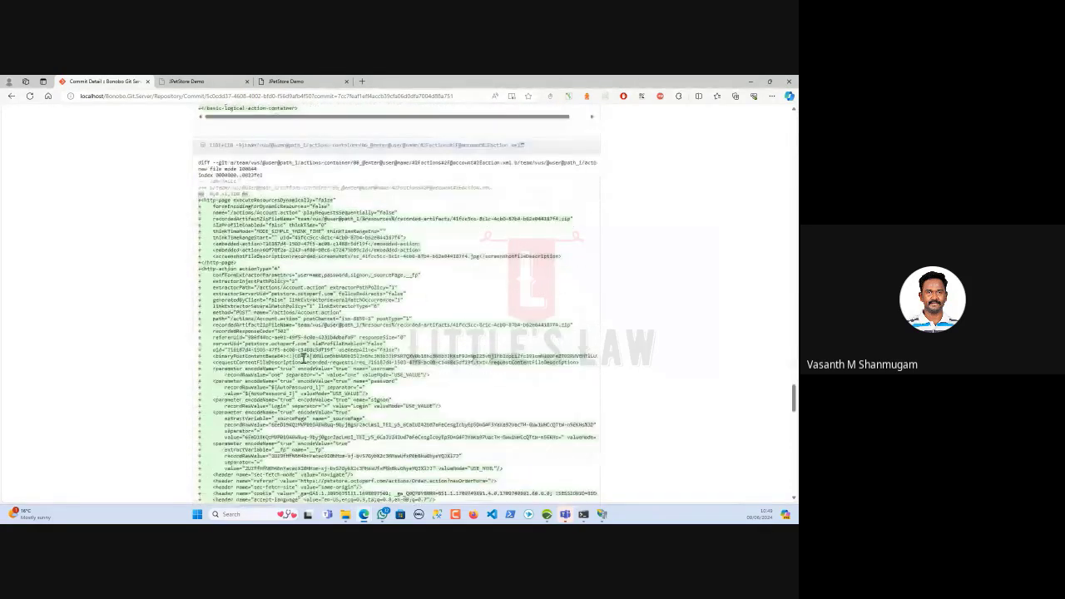
pyautogui.scroll(-5, 304, 354)
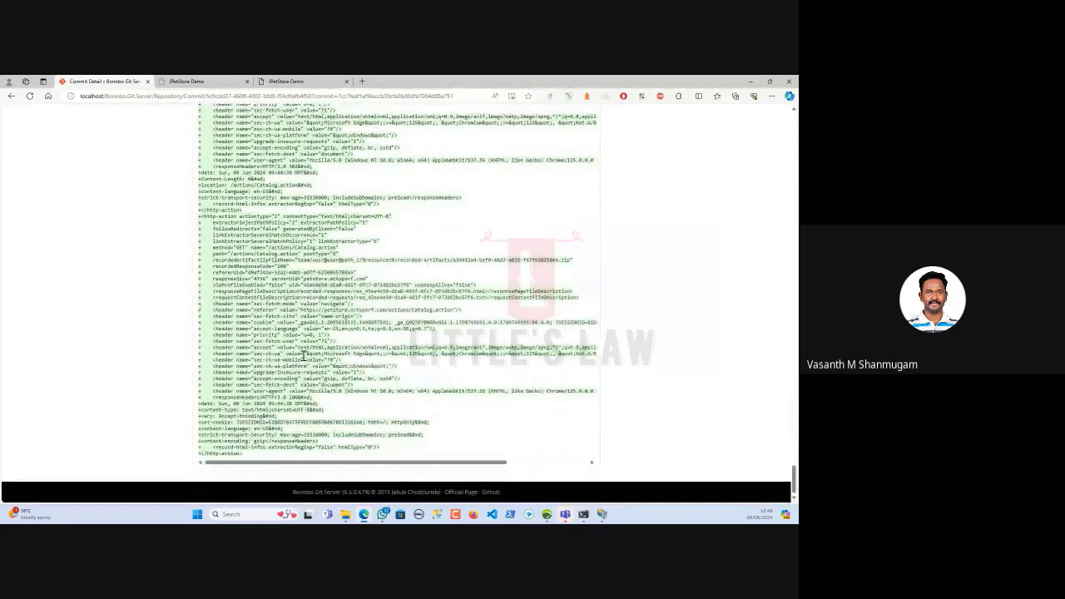
pyautogui.scroll(5, 305, 354)
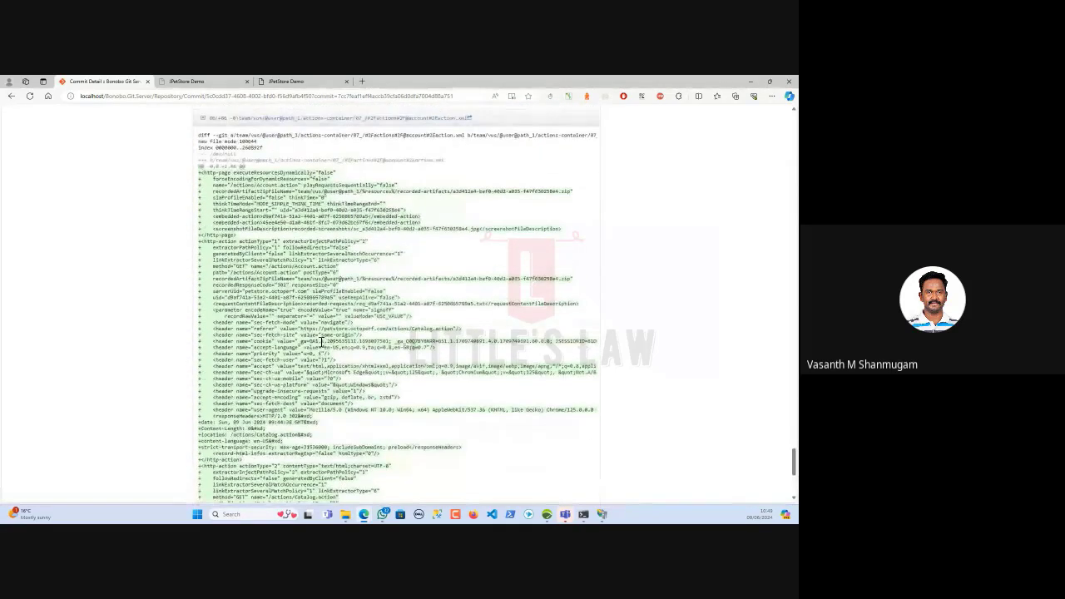
pyautogui.scroll(3, 321, 341)
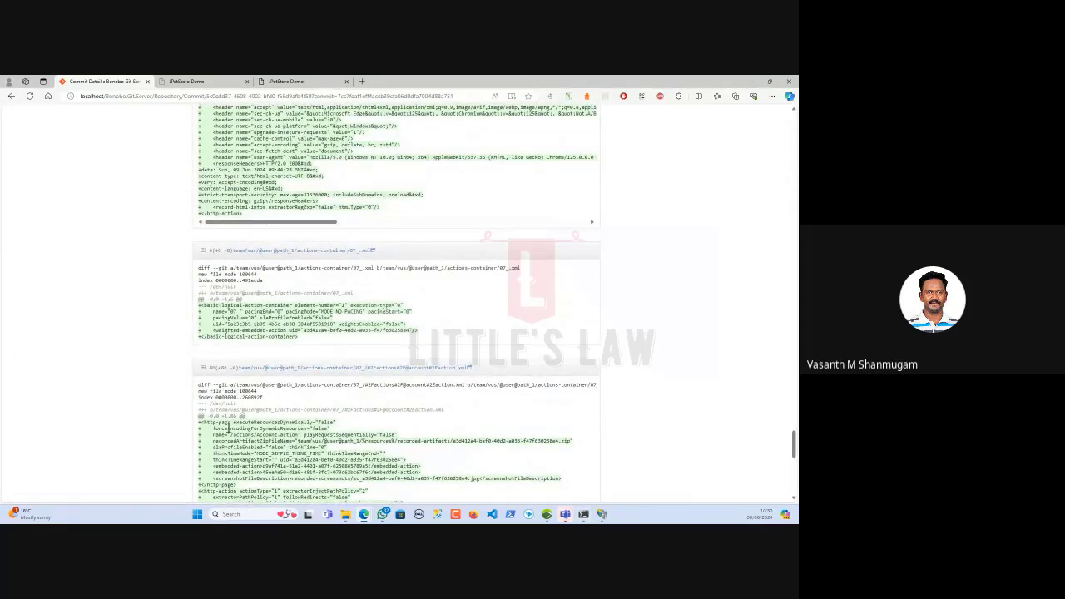
# Close the project and clone Bonobo.Git.Server/Neoload.git on branch master
pyautogui.click(546, 514)
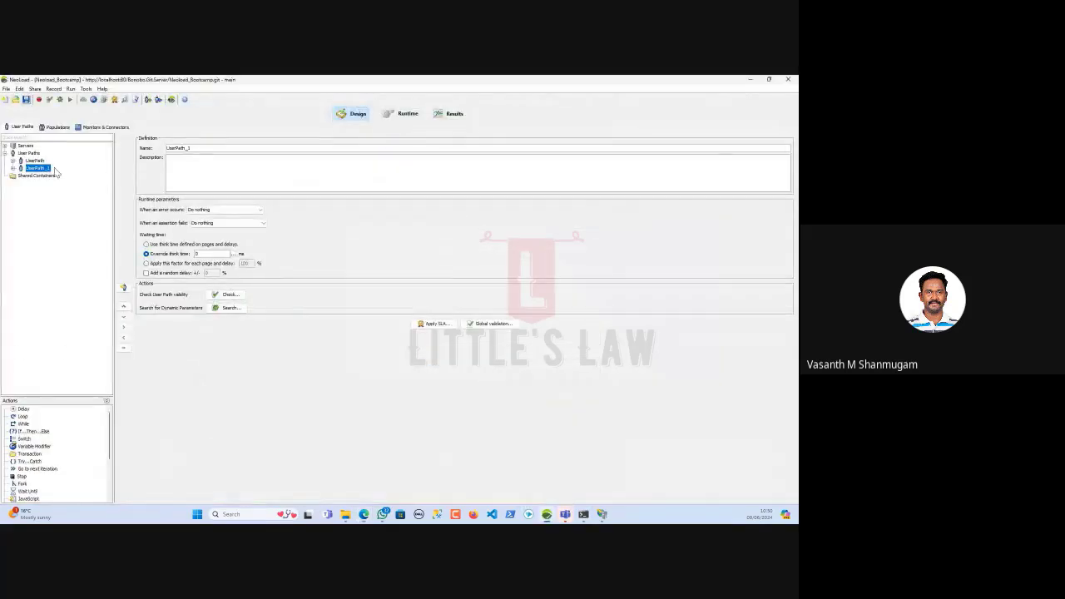
pyautogui.click(35, 89)
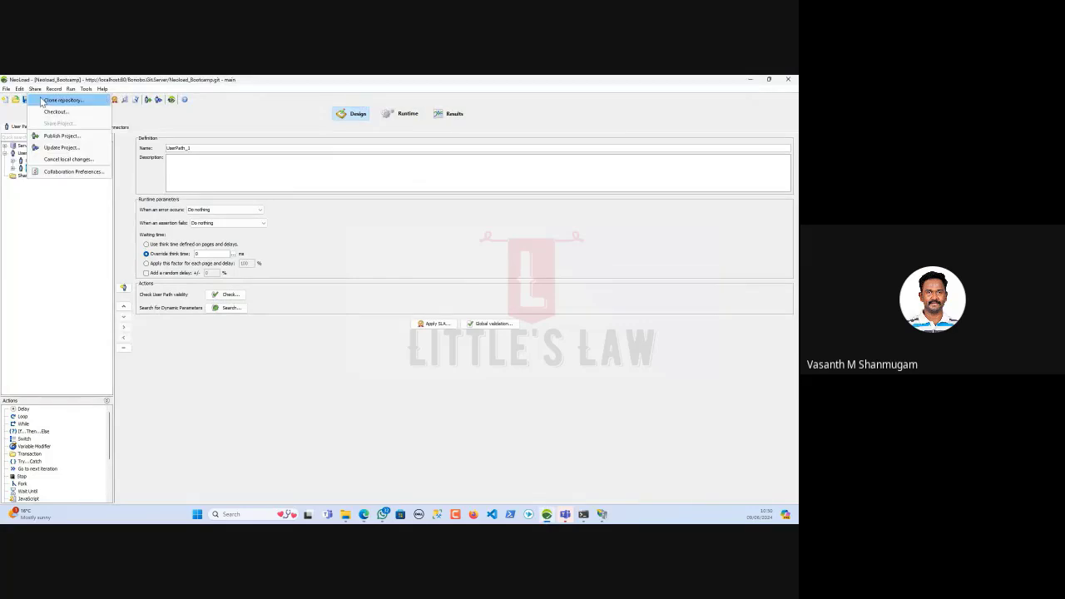
pyautogui.click(42, 100)
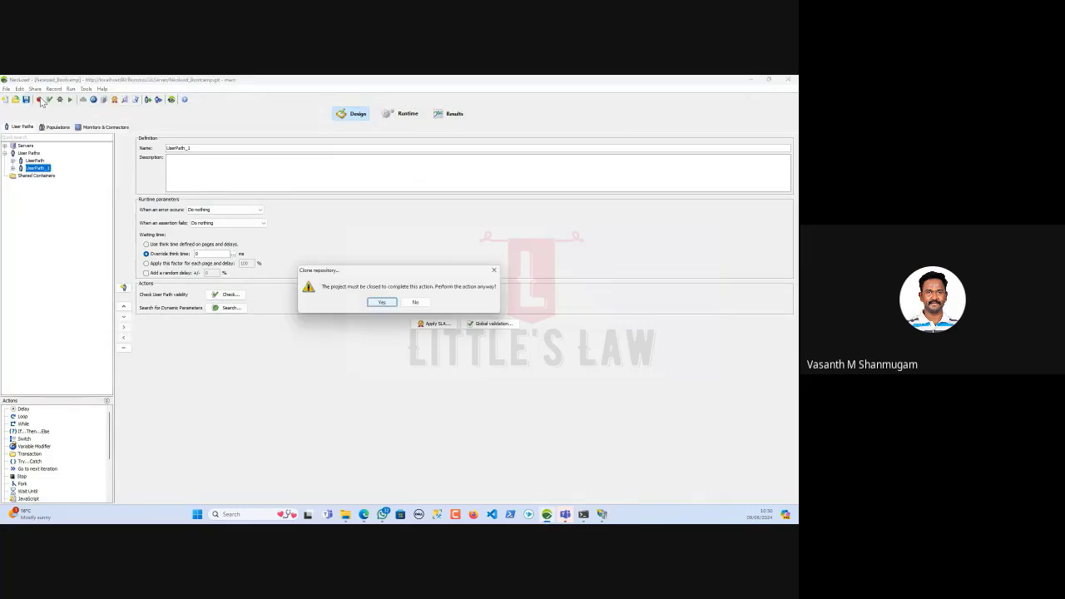
pyautogui.click(379, 303)
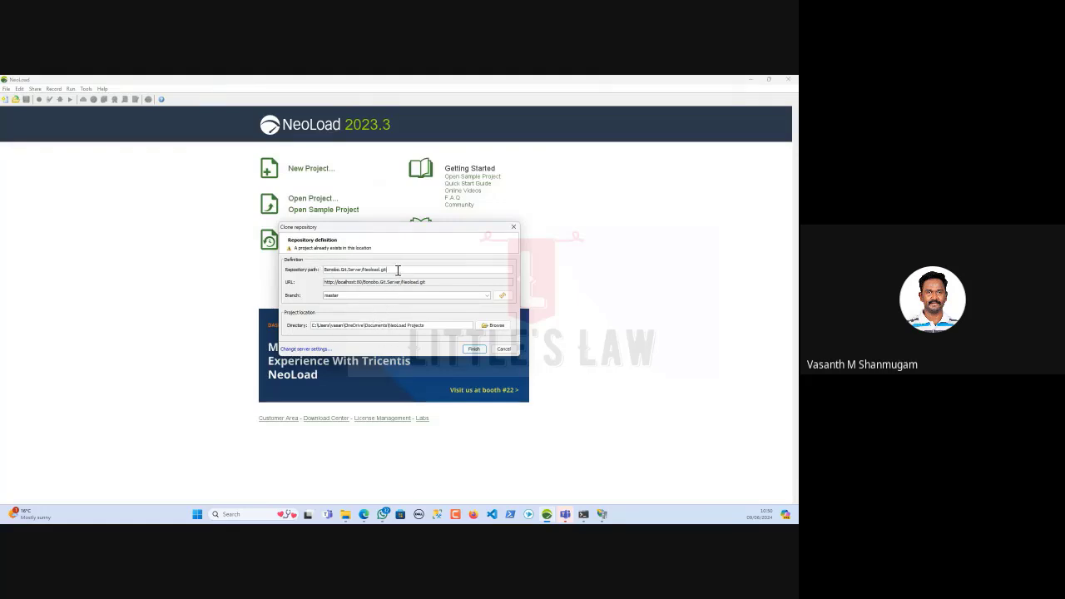
pyautogui.moveTo(398, 270); pyautogui.dragTo(277, 269)
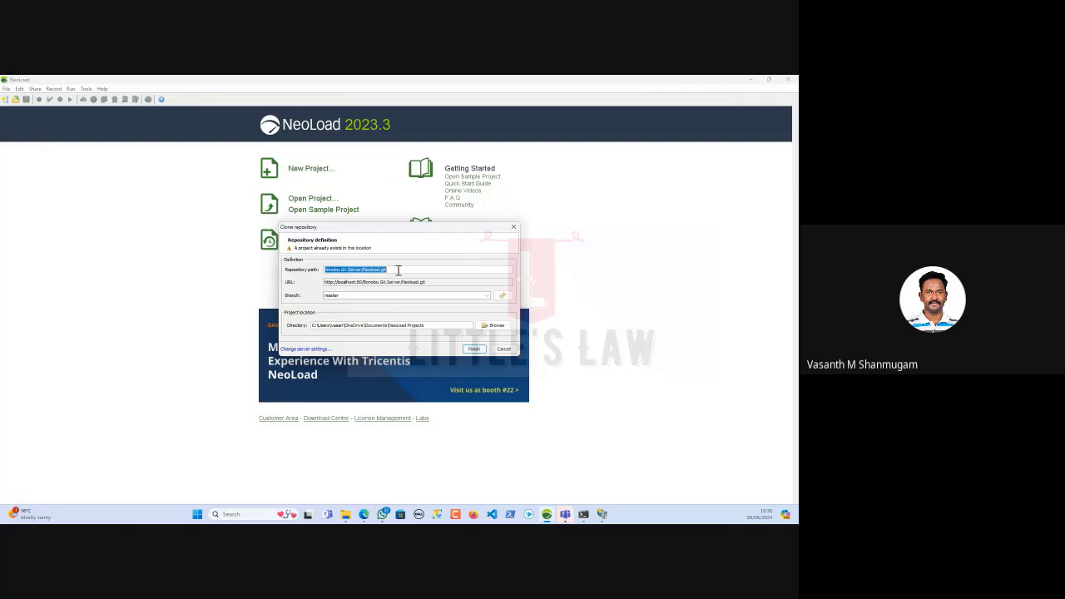
pyautogui.moveTo(399, 271); pyautogui.dragTo(281, 268)
pyautogui.moveTo(350, 297); pyautogui.dragTo(287, 298)
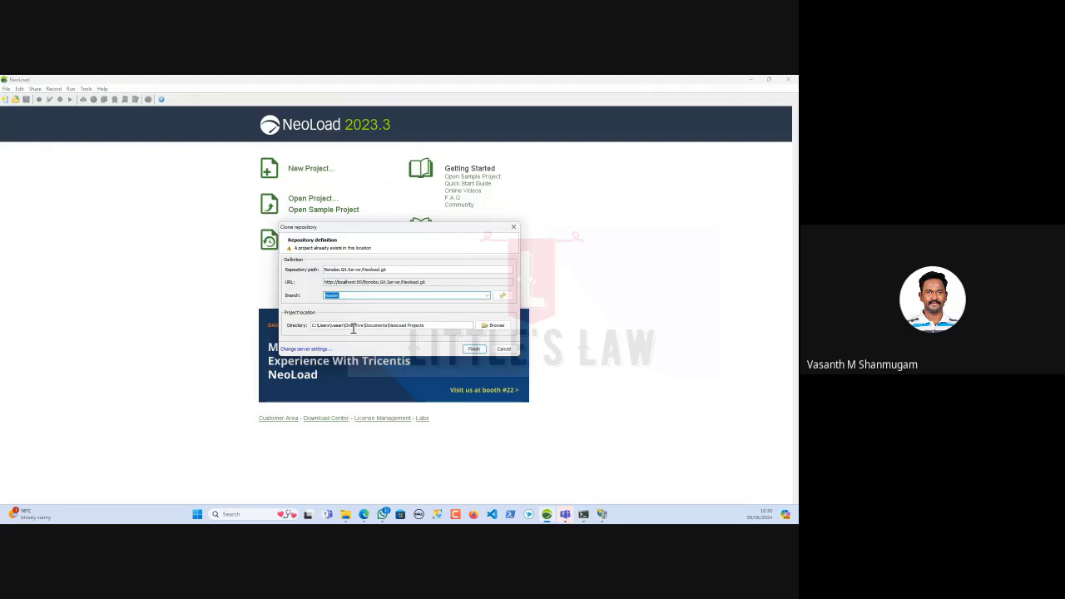
pyautogui.click(474, 349)
pyautogui.click(381, 303)
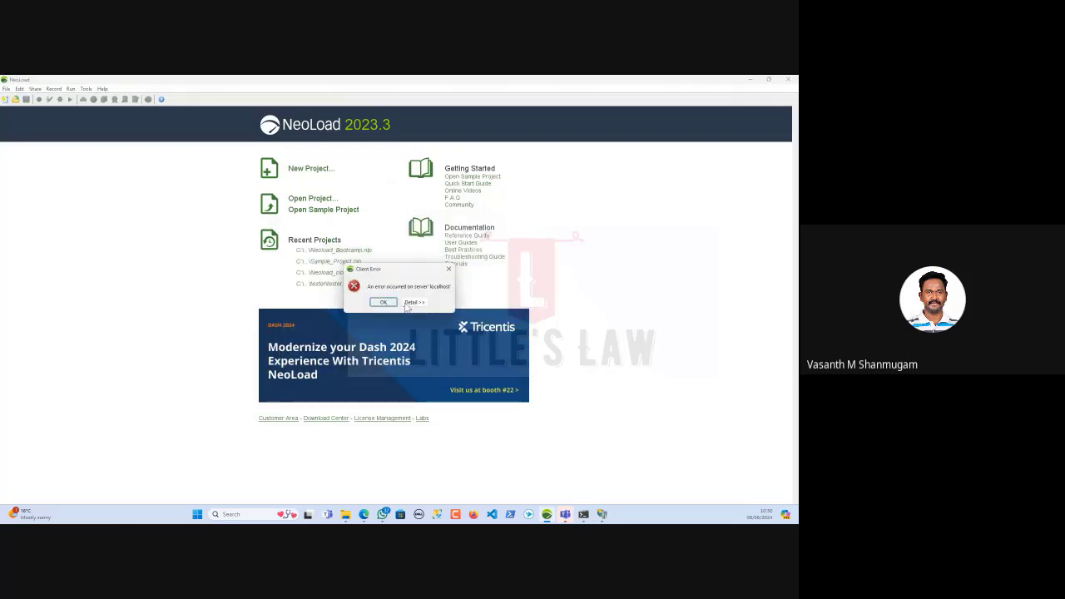
# Inspect the technical details of the remote-branch-not-found error, then hide them
pyautogui.click(413, 303)
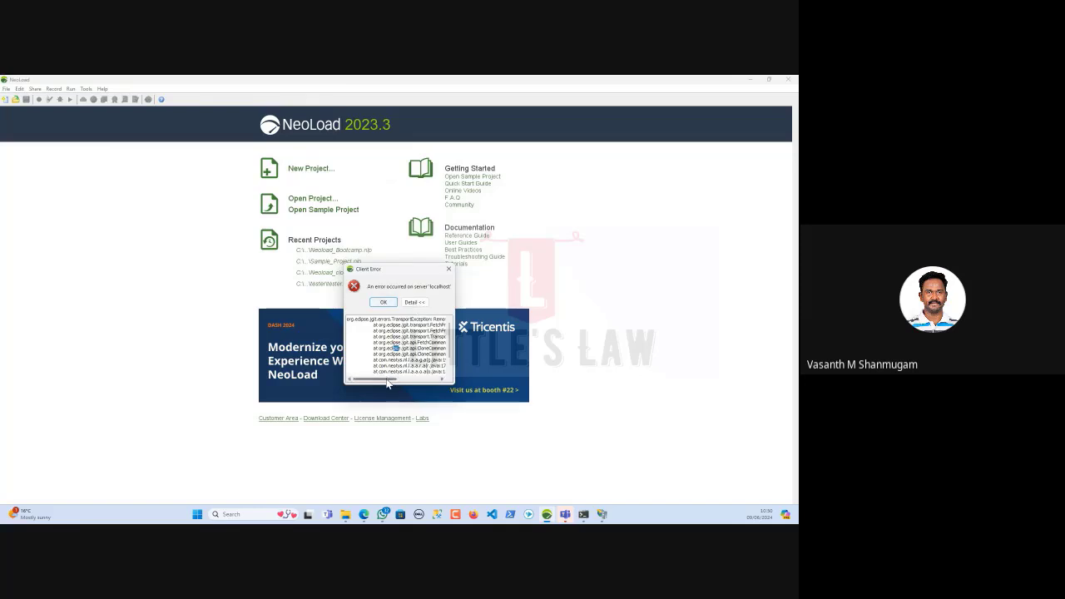
pyautogui.moveTo(387, 382); pyautogui.dragTo(427, 383)
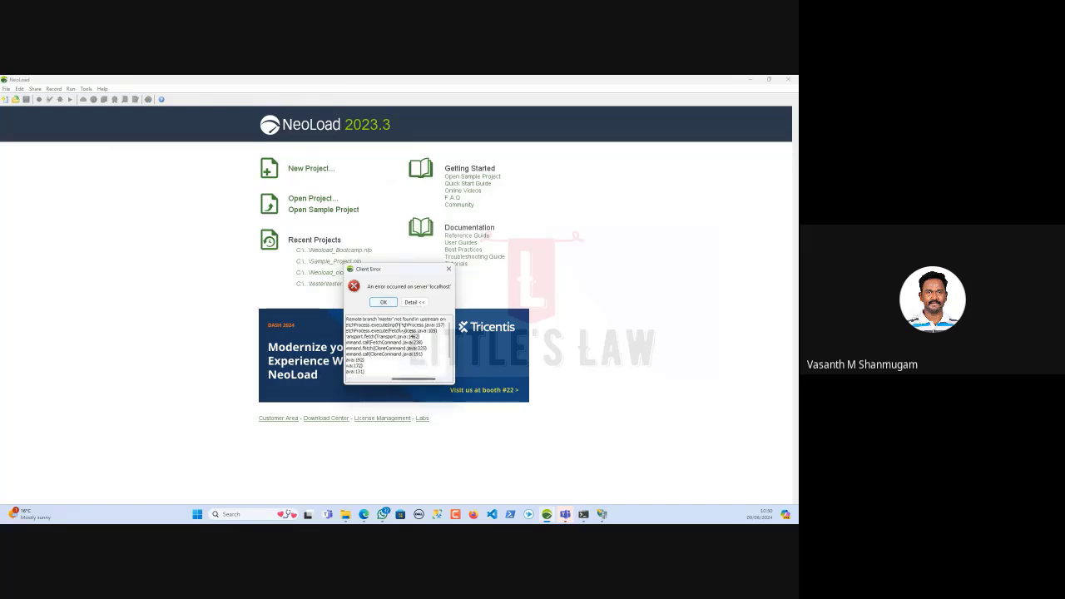
pyautogui.click(414, 302)
# Clone again on branch main, open the upgraded project, and expand UserPath and Actions
pyautogui.click(383, 303)
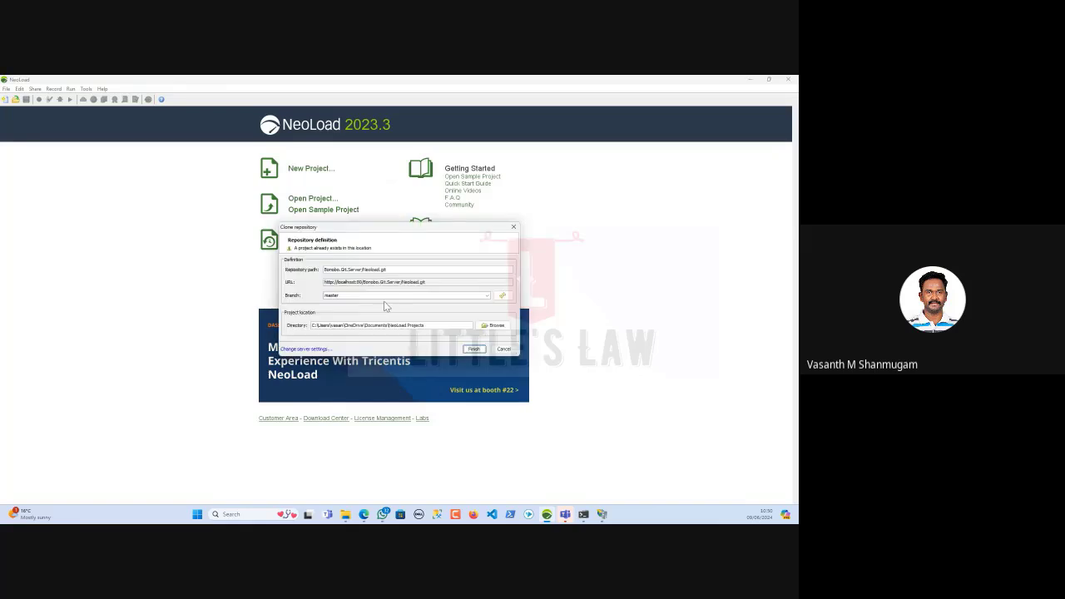
pyautogui.moveTo(350, 297); pyautogui.dragTo(230, 287)
pyautogui.write('main')
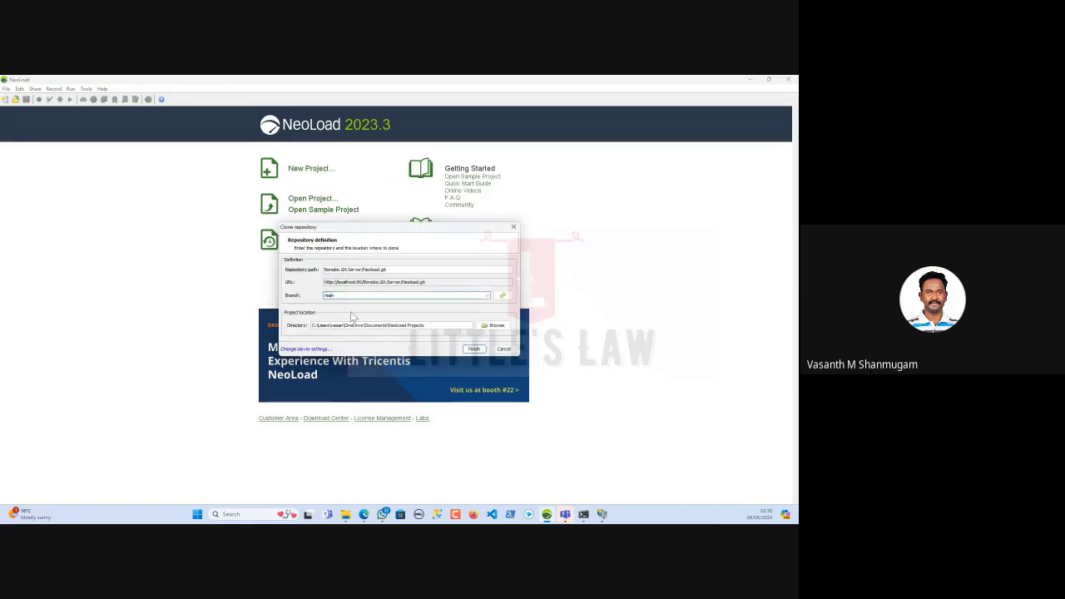
pyautogui.click(474, 349)
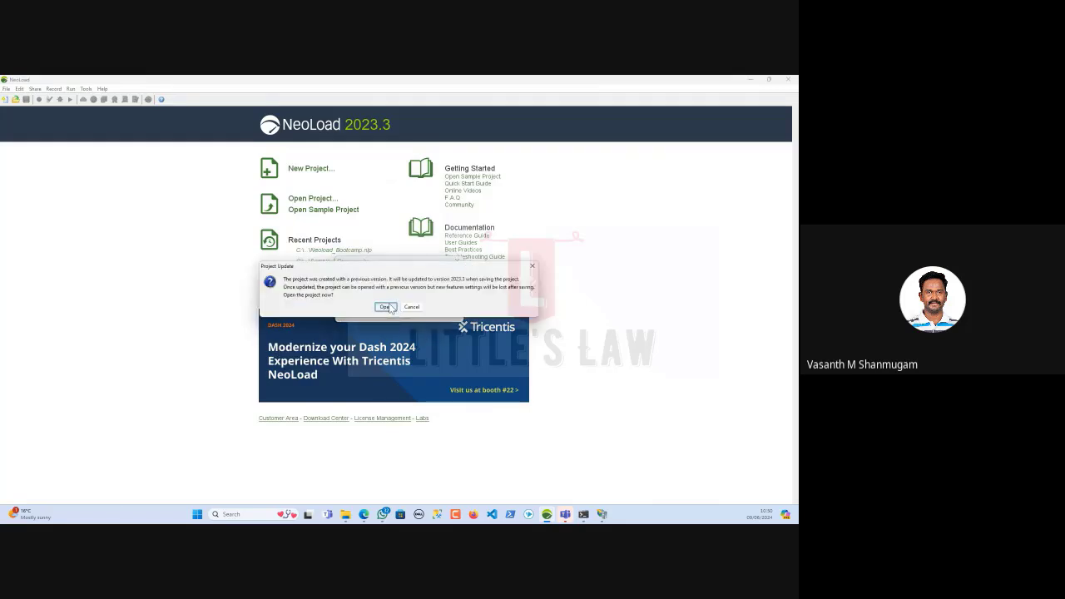
pyautogui.click(386, 307)
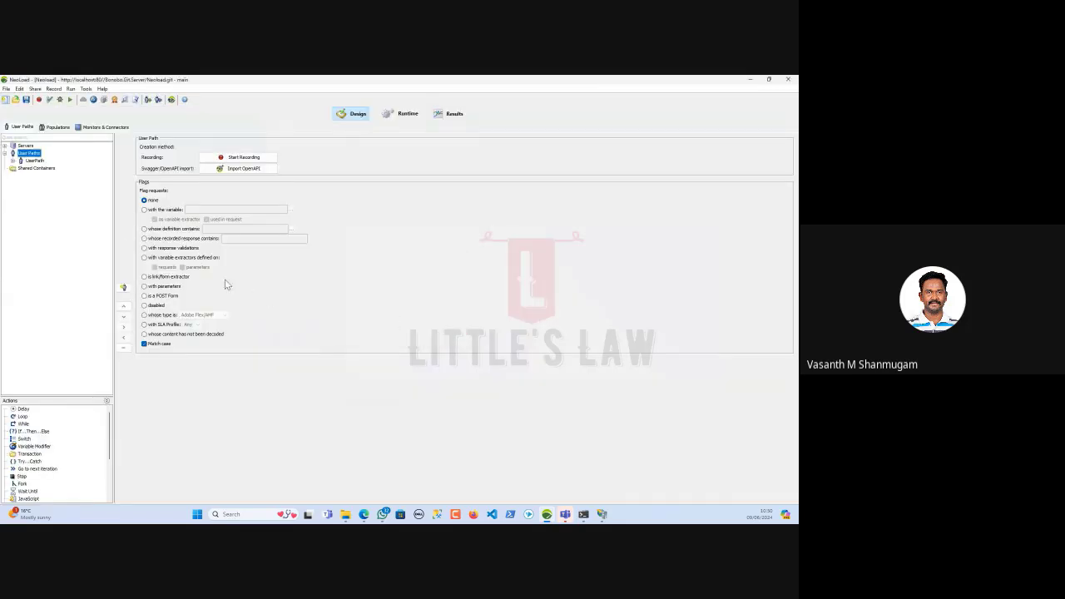
pyautogui.click(12, 159)
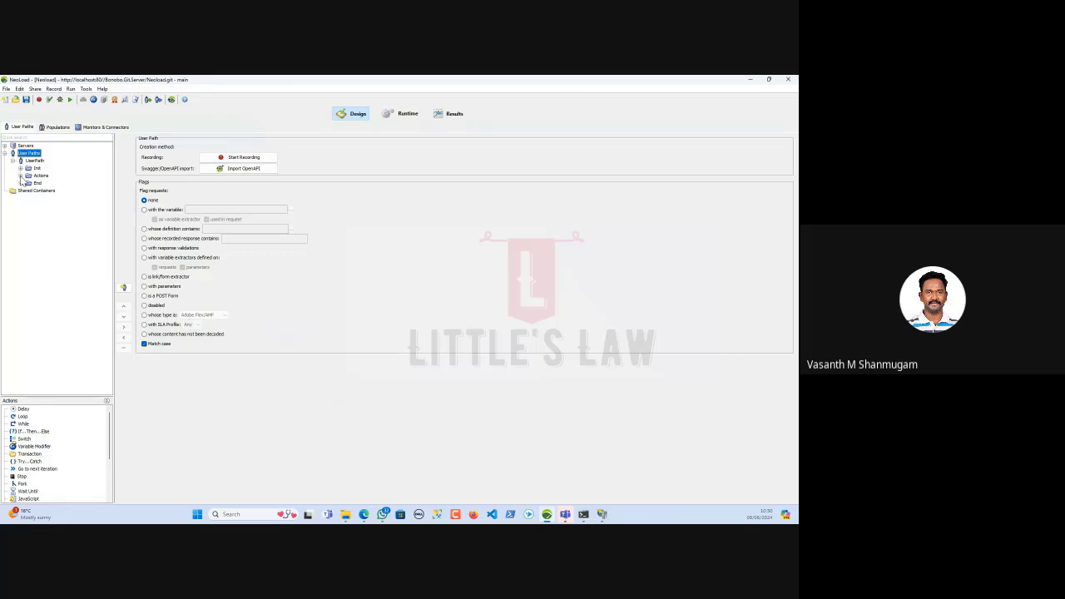
pyautogui.click(20, 176)
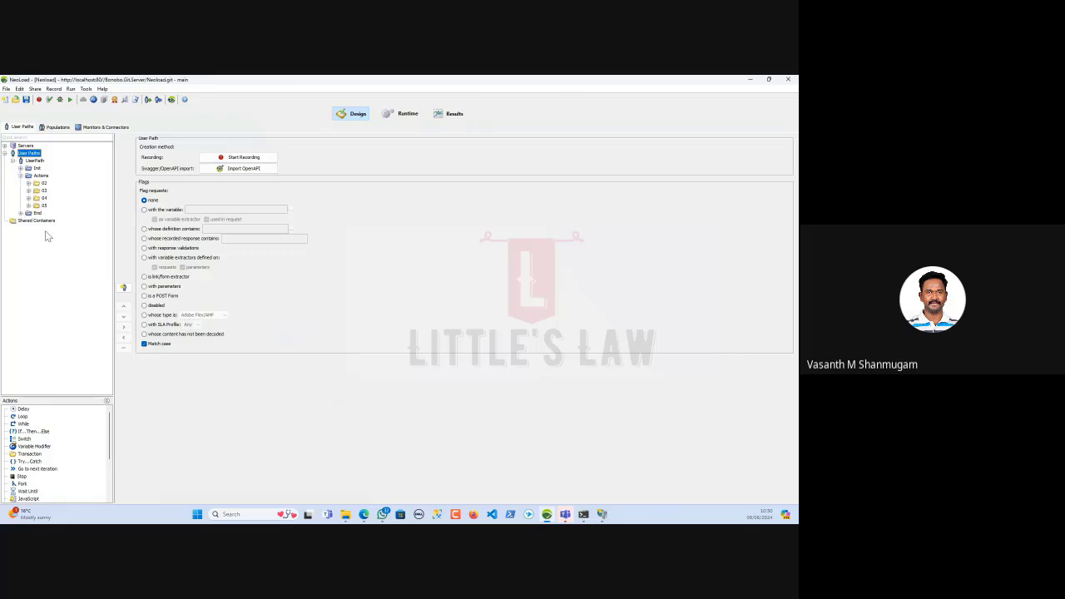
# Update the project from the Git server and dismiss the clean sanity check report
pyautogui.click(35, 89)
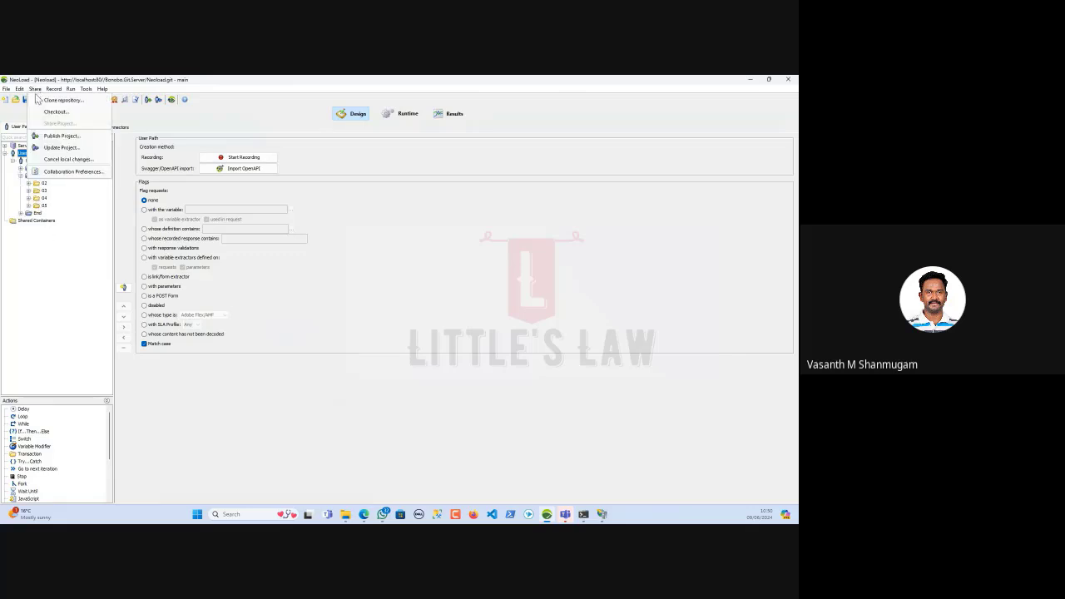
pyautogui.click(61, 147)
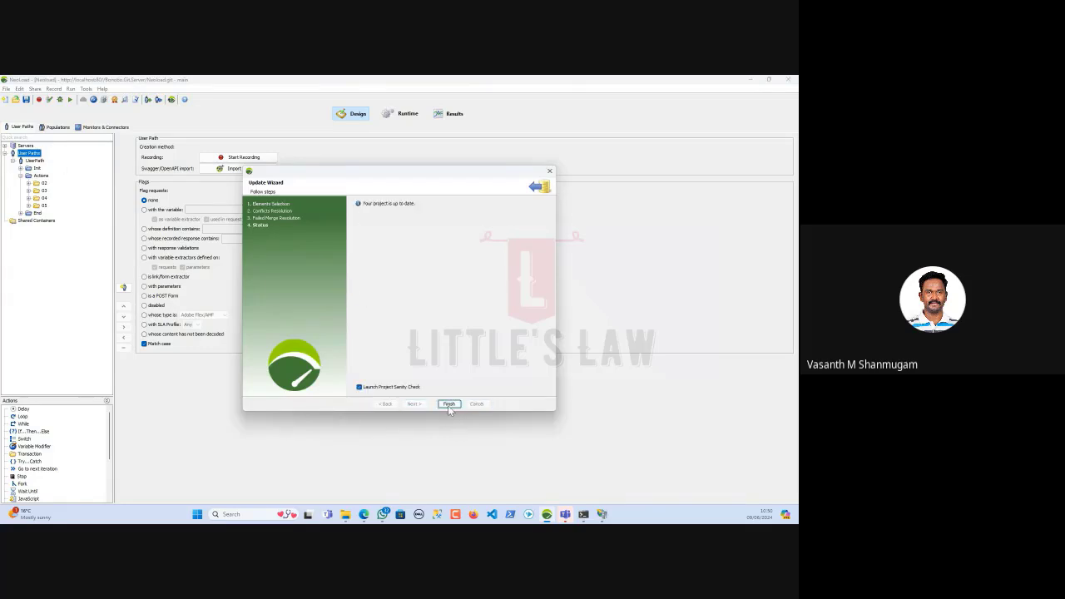
pyautogui.click(447, 404)
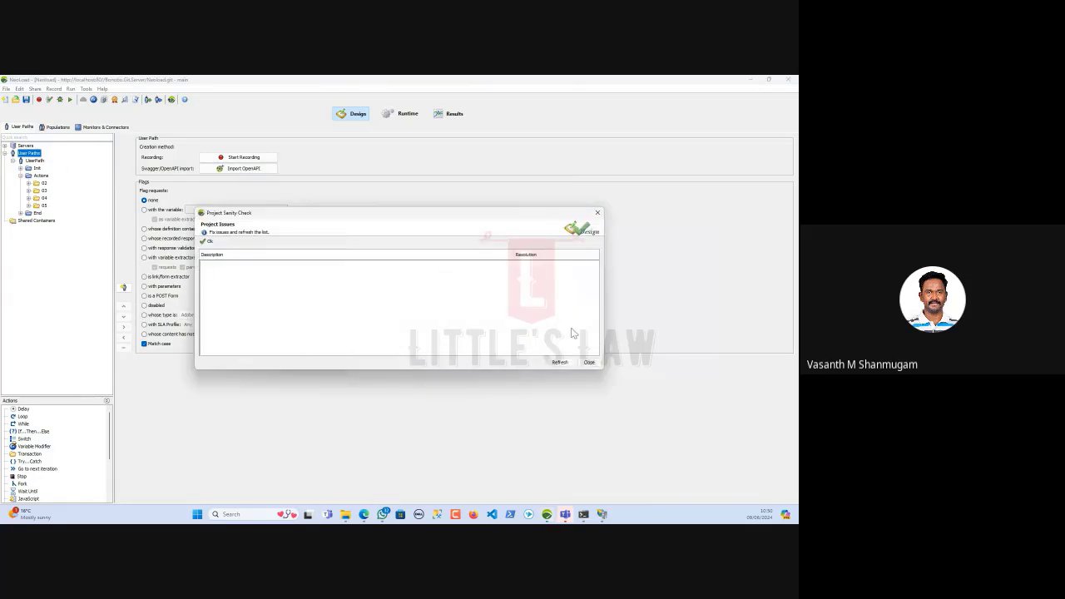
pyautogui.click(589, 362)
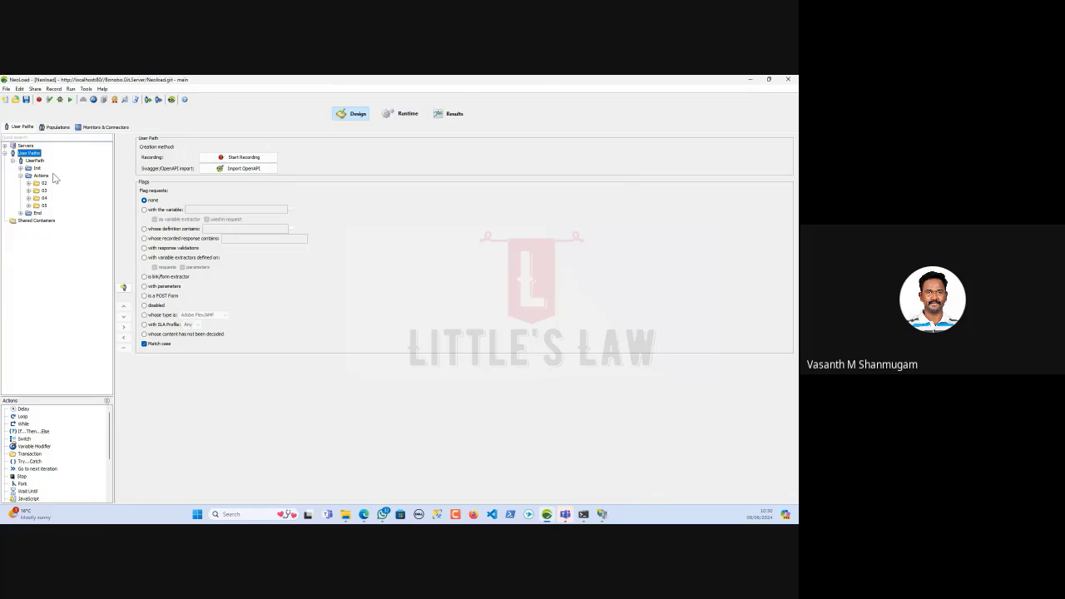
# Update the project again, then check for local changes to cancel
pyautogui.click(35, 88)
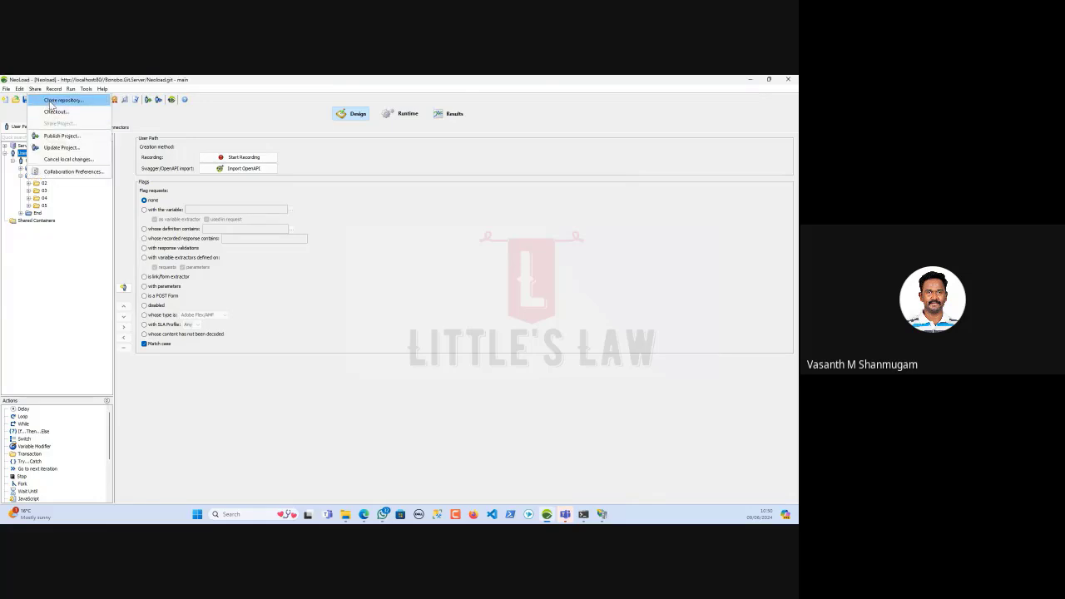
pyautogui.click(59, 148)
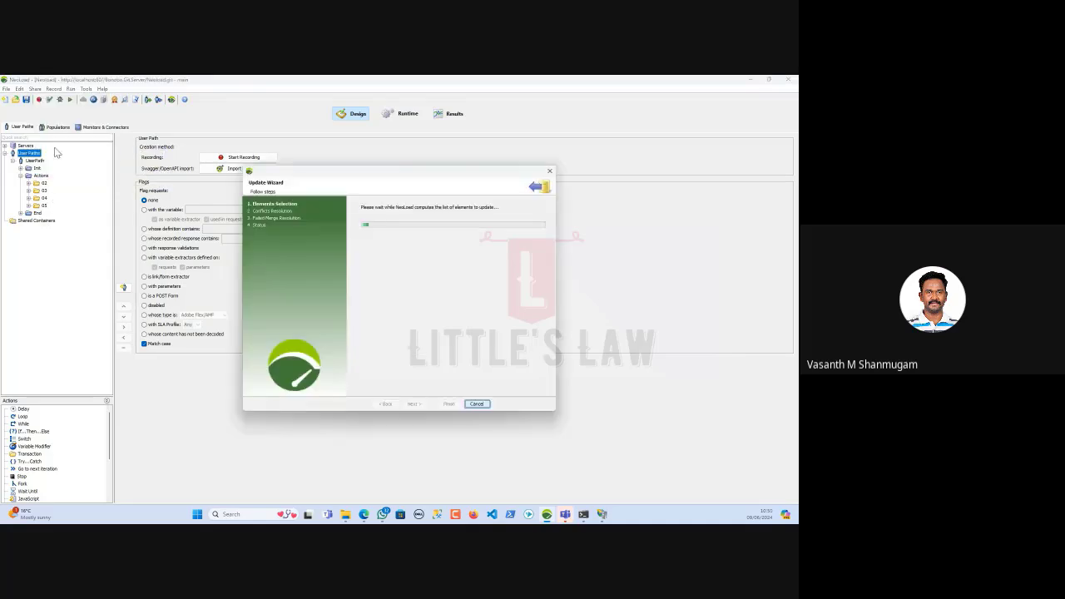
pyautogui.click(449, 404)
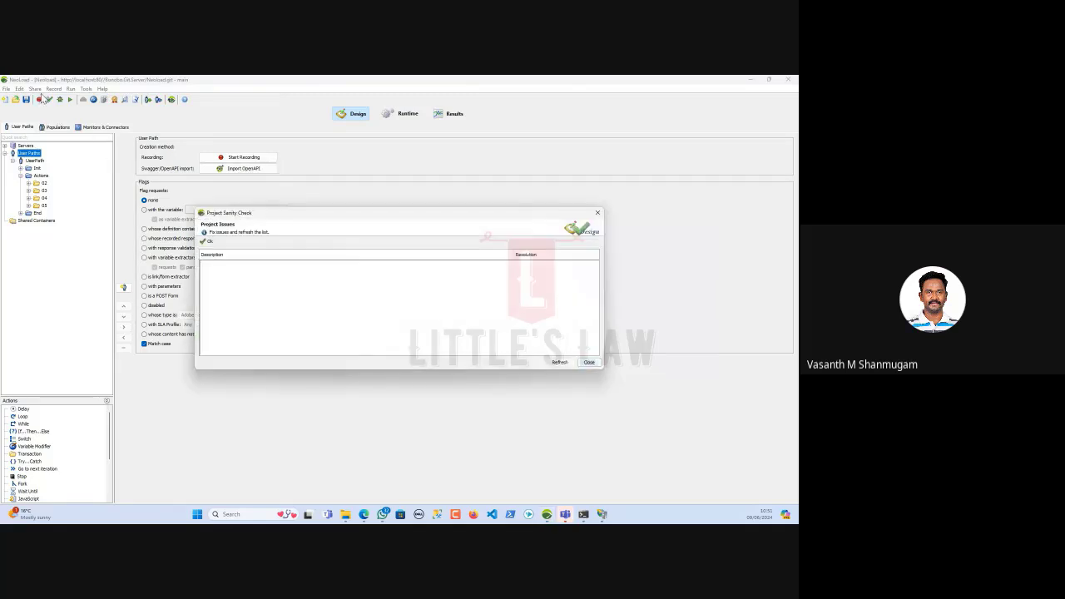
pyautogui.click(35, 88)
pyautogui.click(70, 160)
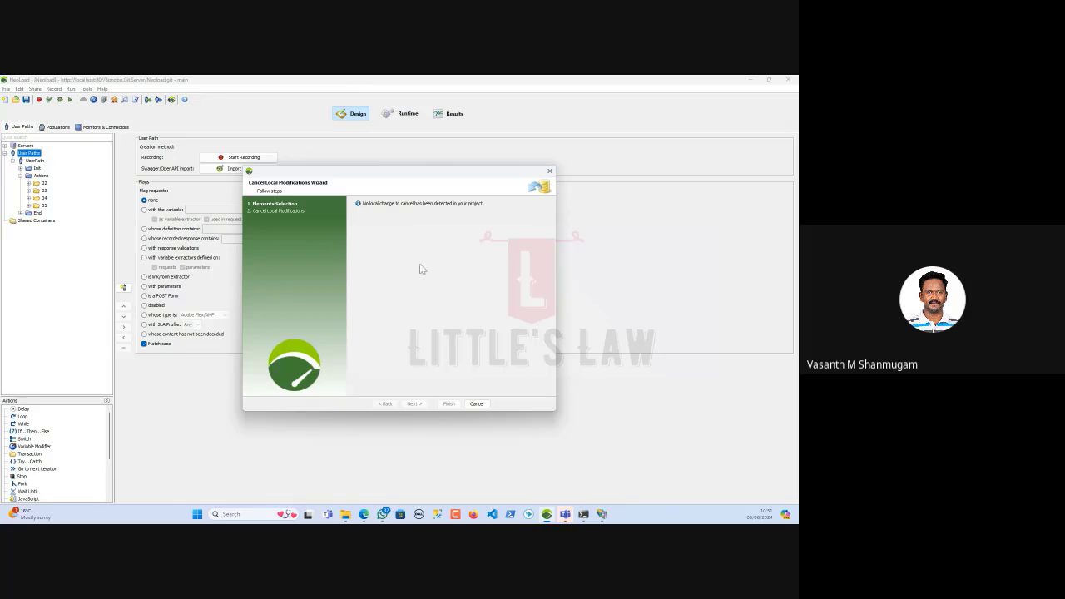
# Inspect the /actions/Account.action request in folder 03 and /actions/Catalog.action in folder 02
pyautogui.click(477, 403)
pyautogui.click(28, 191)
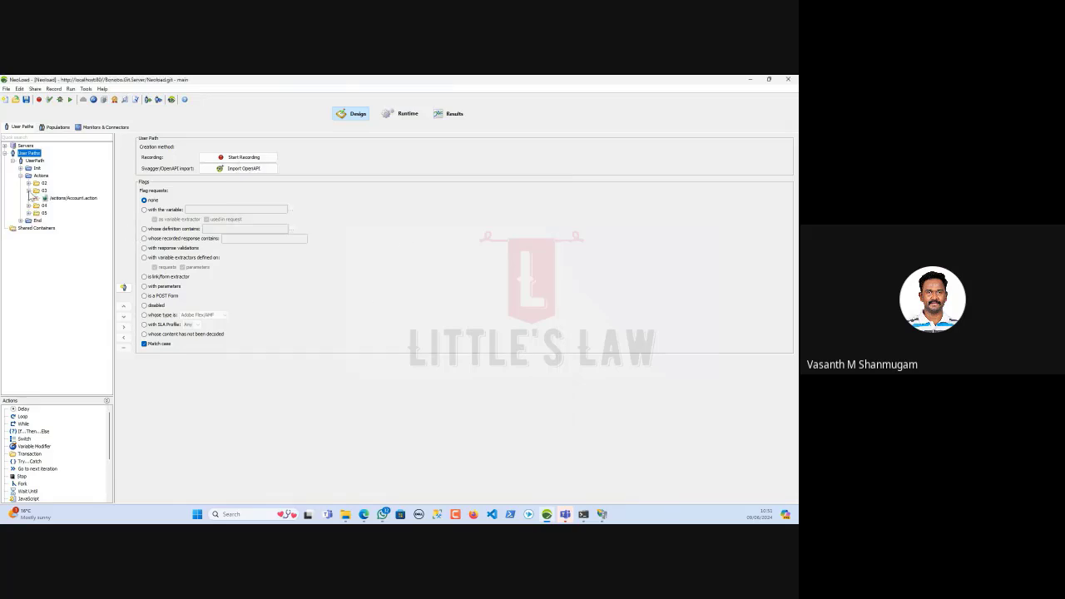
pyautogui.click(36, 198)
pyautogui.click(64, 206)
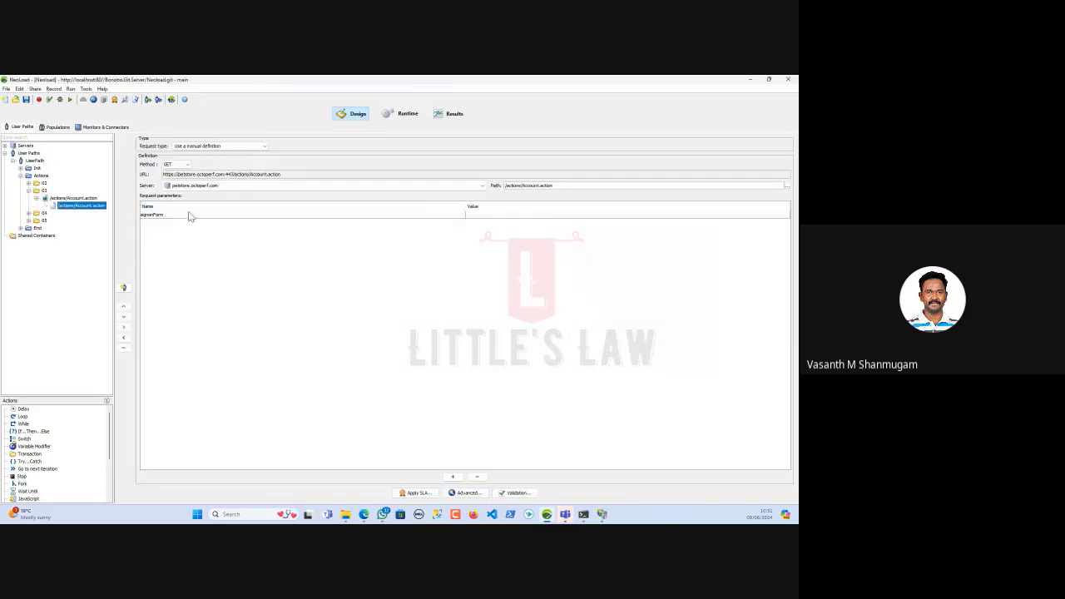
pyautogui.click(28, 183)
pyautogui.click(35, 191)
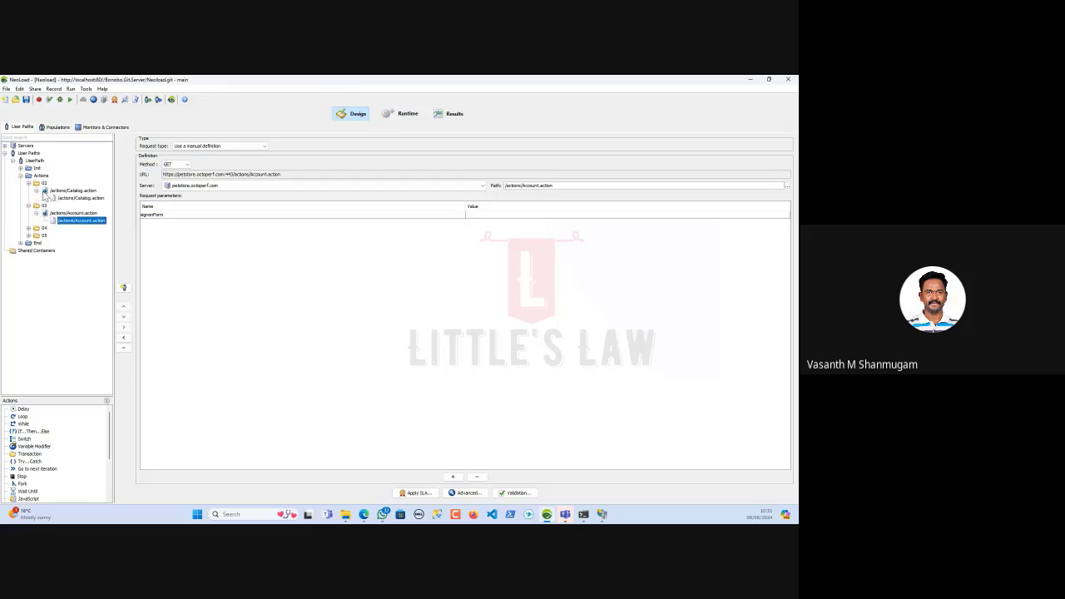
pyautogui.click(67, 198)
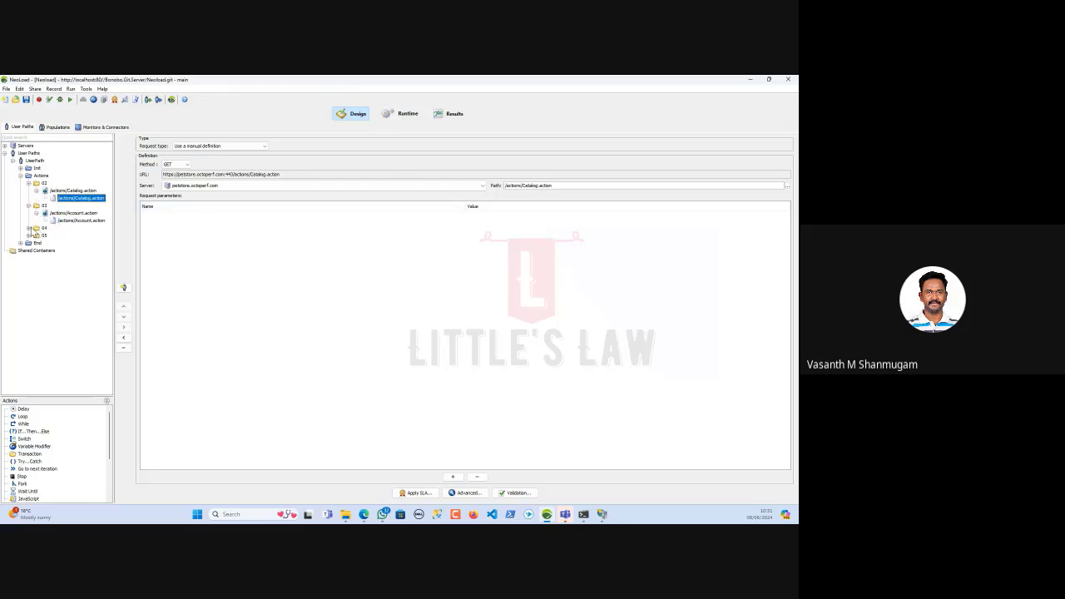
# Change the username parameter of 04's login Account.action request from one to two and save
pyautogui.click(28, 228)
pyautogui.click(73, 235)
pyautogui.click(36, 236)
pyautogui.click(77, 243)
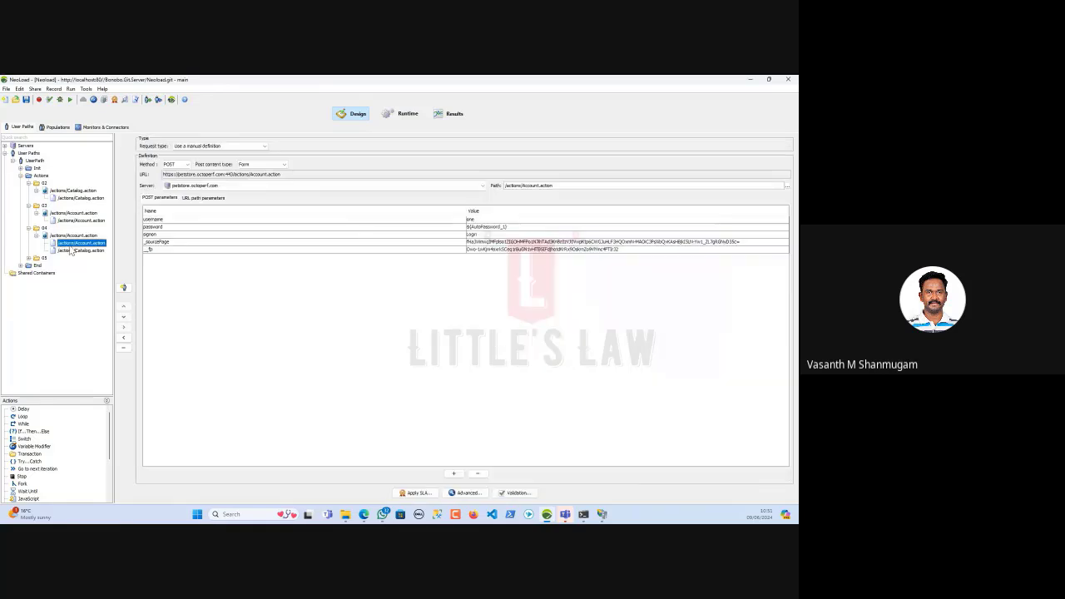
pyautogui.doubleClick(476, 220)
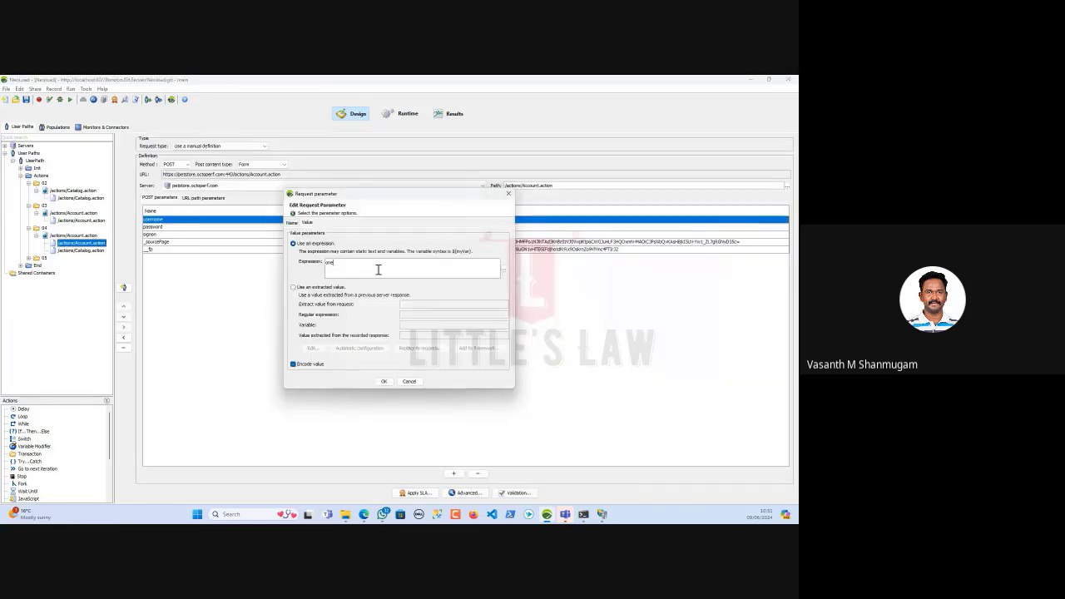
pyautogui.moveTo(378, 268); pyautogui.dragTo(220, 262)
pyautogui.click(383, 381)
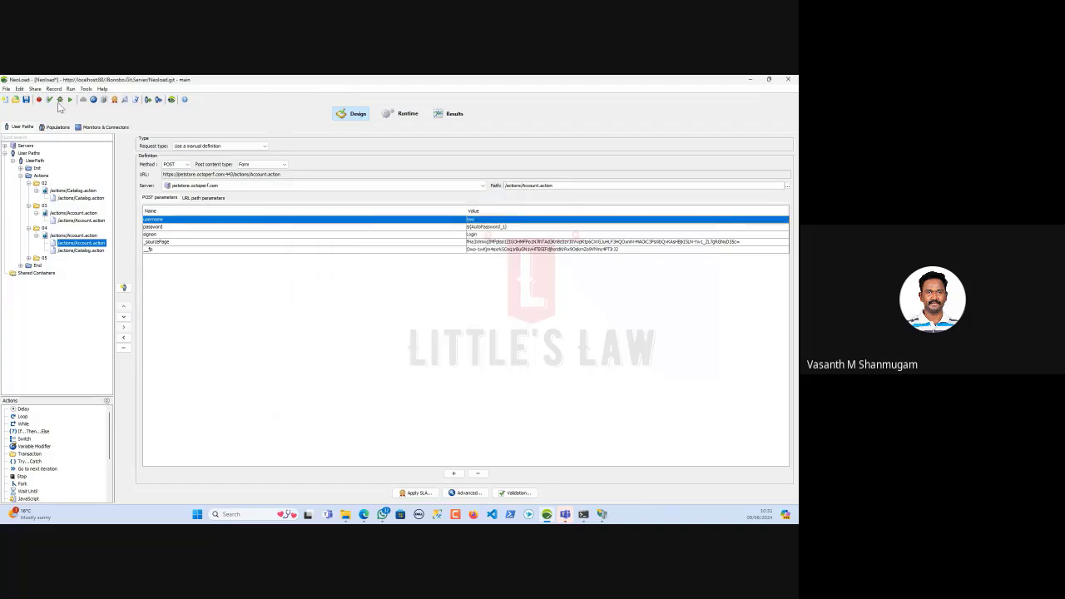
pyautogui.click(26, 100)
# Attempt to cancel local changes, which is refused because the project was just migrated
pyautogui.click(31, 89)
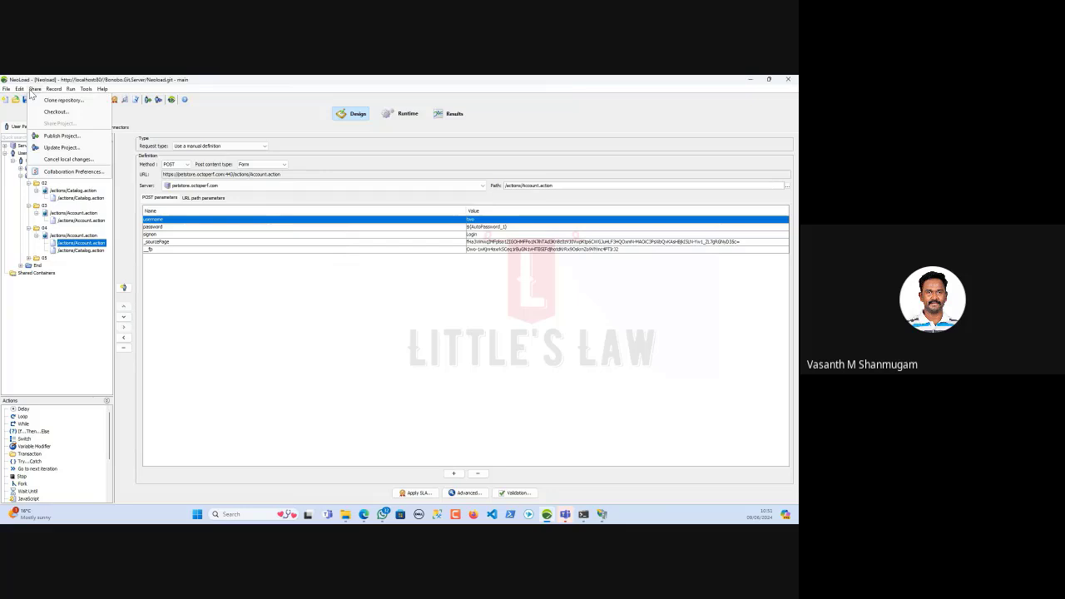
pyautogui.click(66, 159)
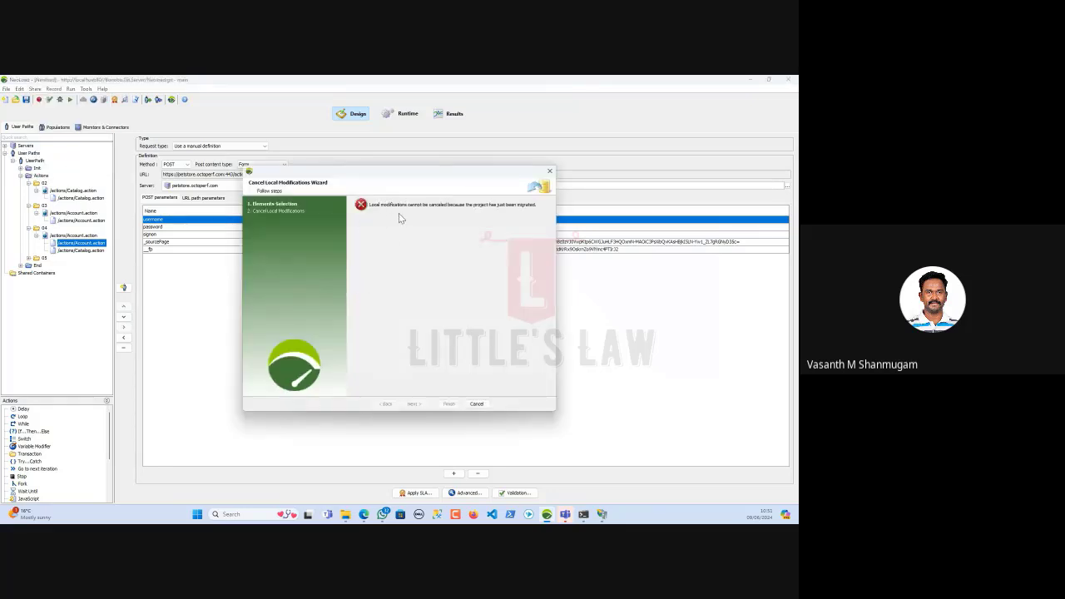
pyautogui.click(475, 405)
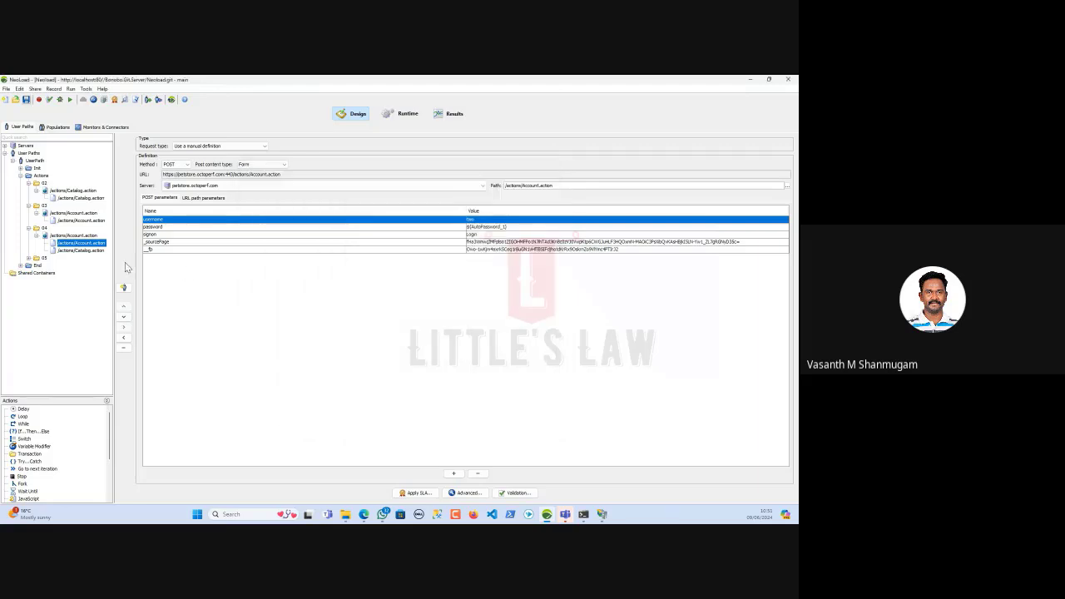
pyautogui.click(35, 89)
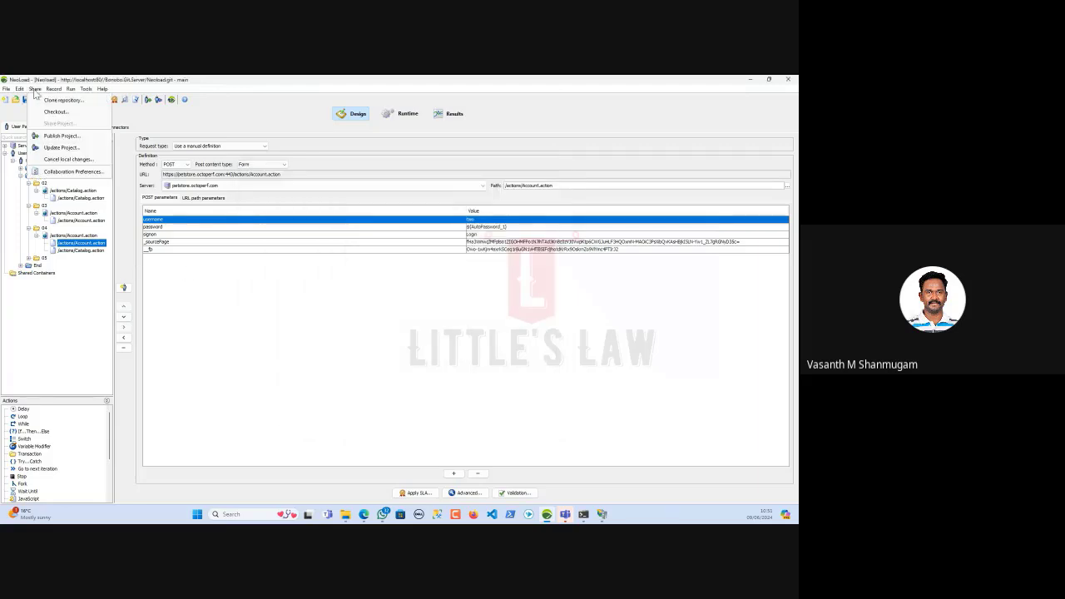
pyautogui.click(63, 173)
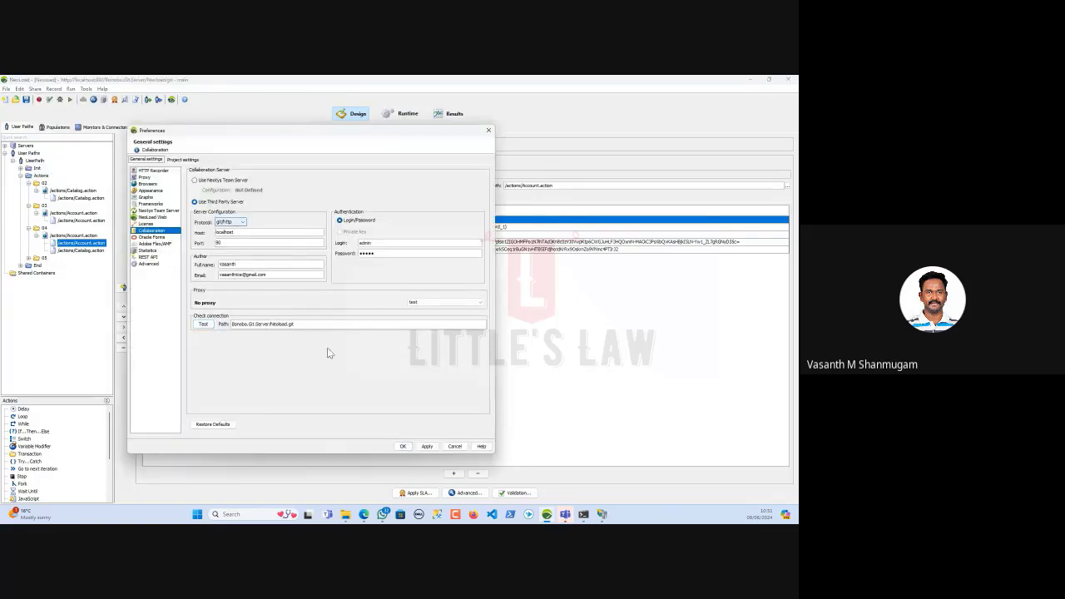
pyautogui.click(451, 446)
pyautogui.click(53, 89)
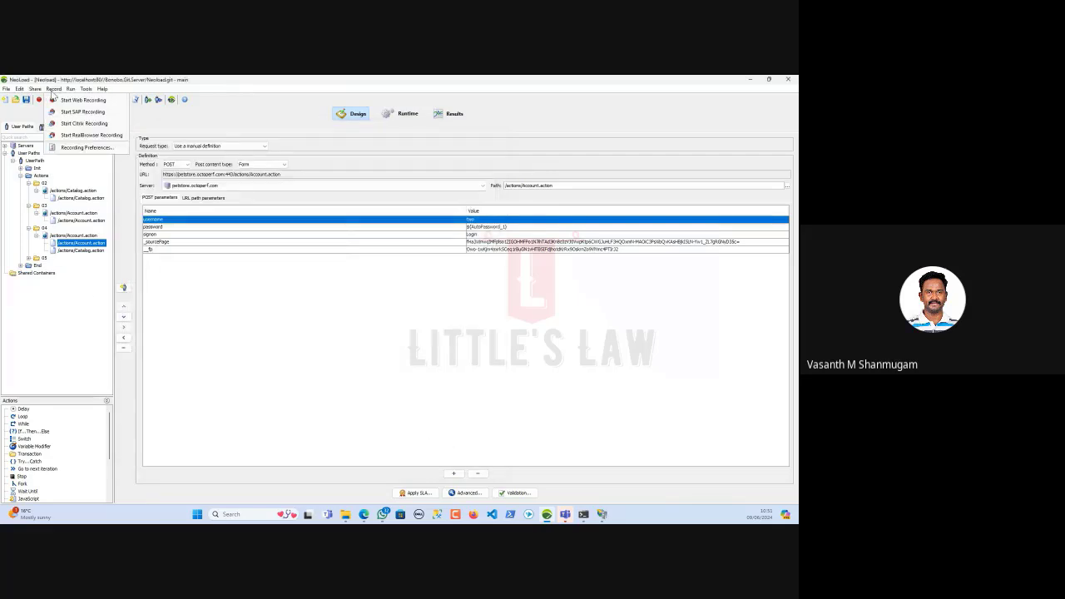
pyautogui.moveTo(39, 92)
pyautogui.moveTo(34, 93)
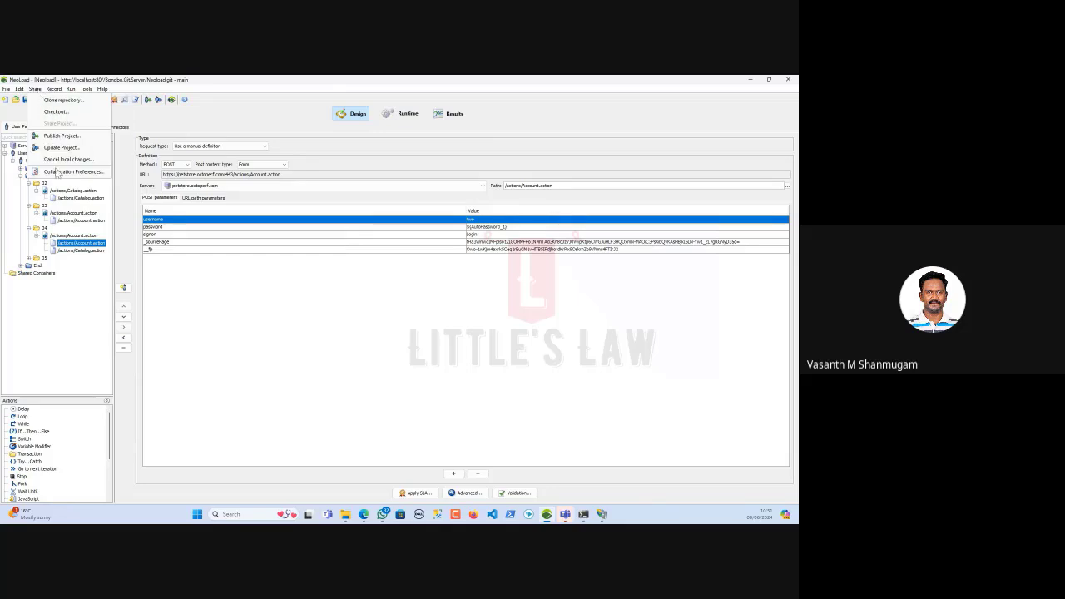
pyautogui.click(71, 305)
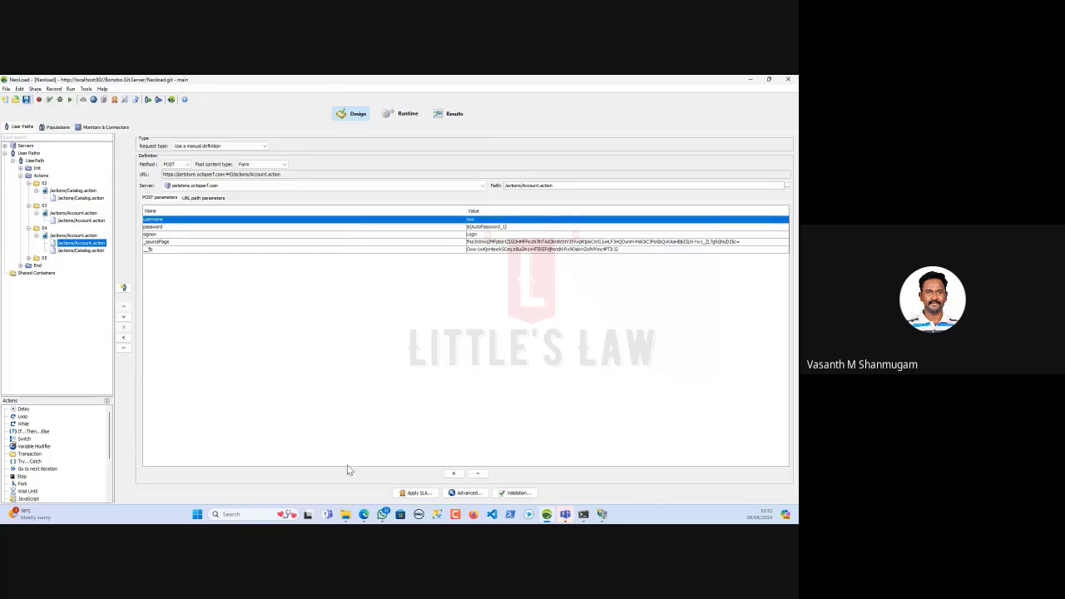
# Switch to Edge and open the Neoload_Bootcamp Details page showing its Git URL and team
pyautogui.moveTo(364, 514)
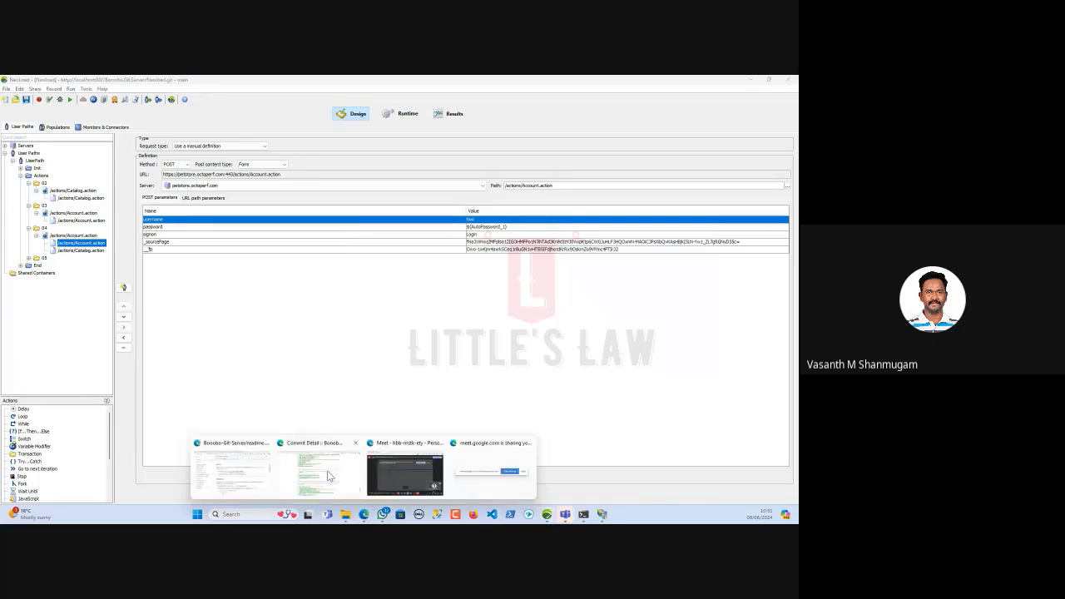
pyautogui.click(321, 469)
pyautogui.scroll(-20, 330, 322)
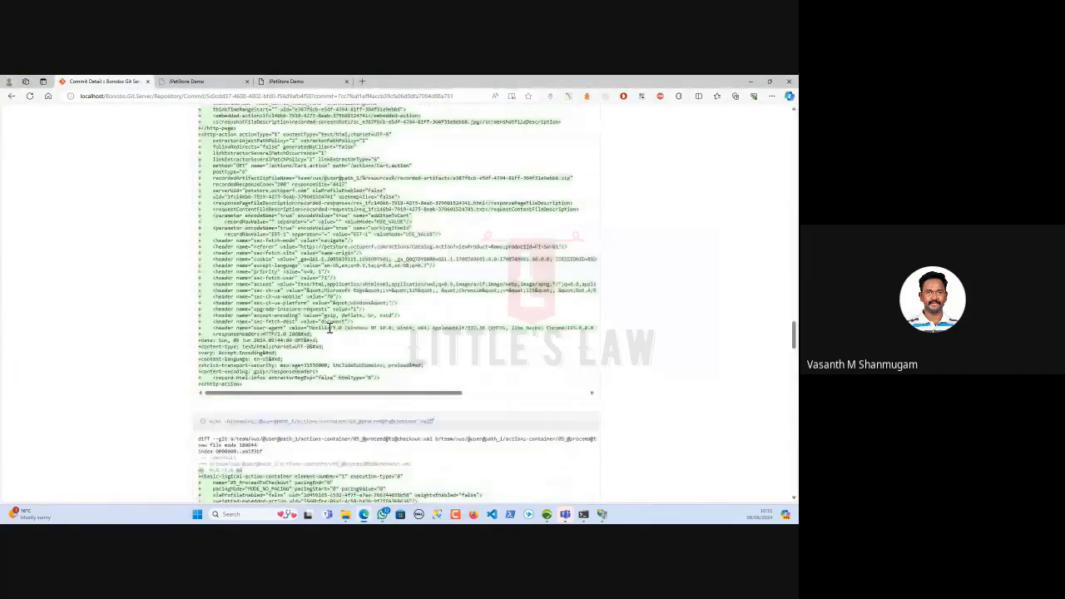
pyautogui.scroll(20, 329, 327)
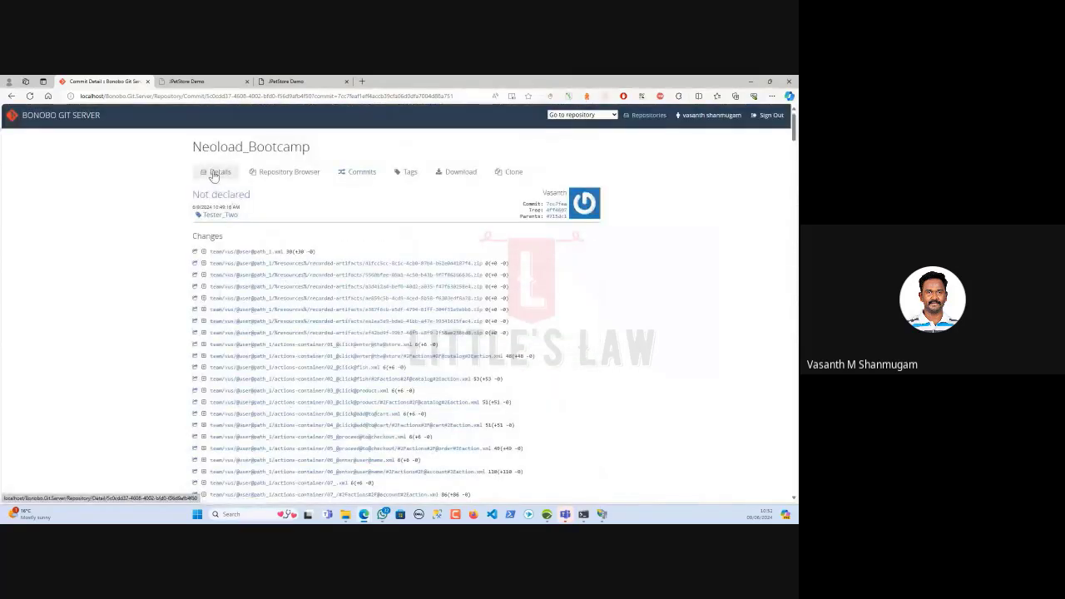
pyautogui.click(215, 173)
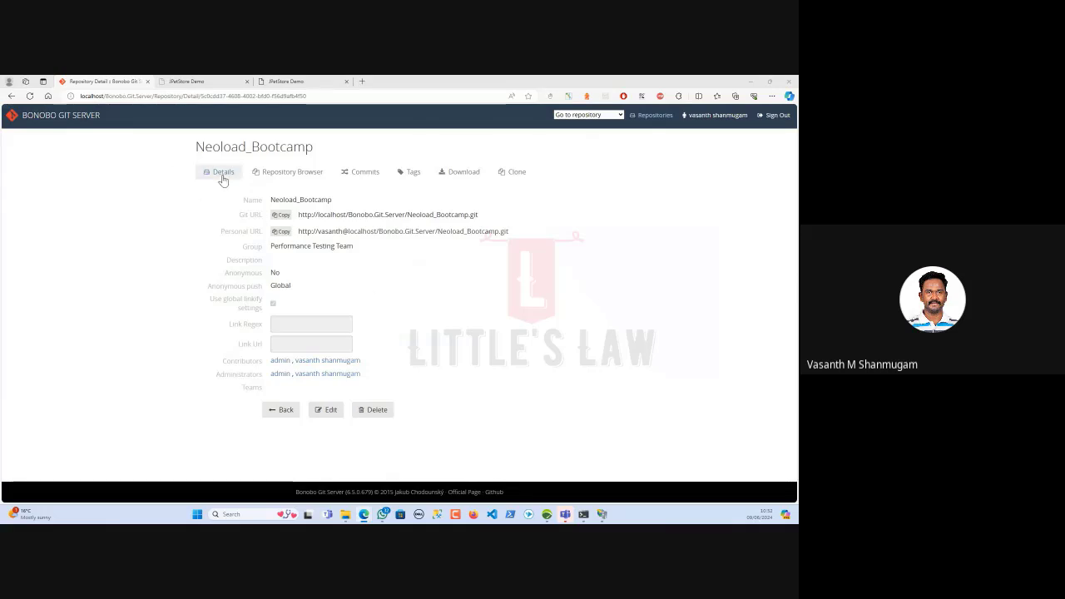
# Open the Repository Browser and show the files on the main branch
pyautogui.click(293, 173)
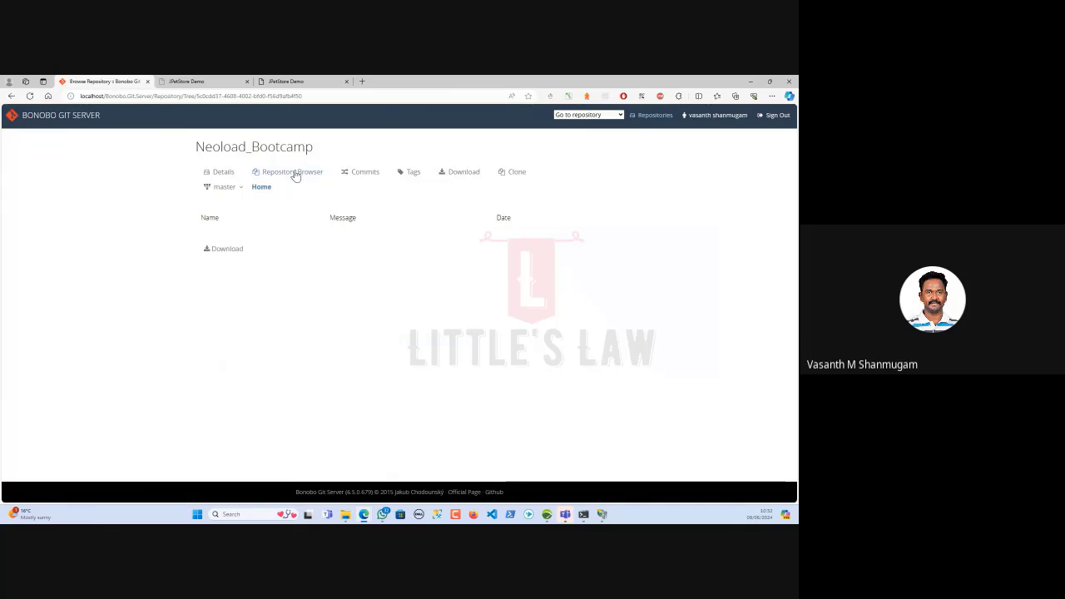
pyautogui.click(226, 188)
pyautogui.click(225, 219)
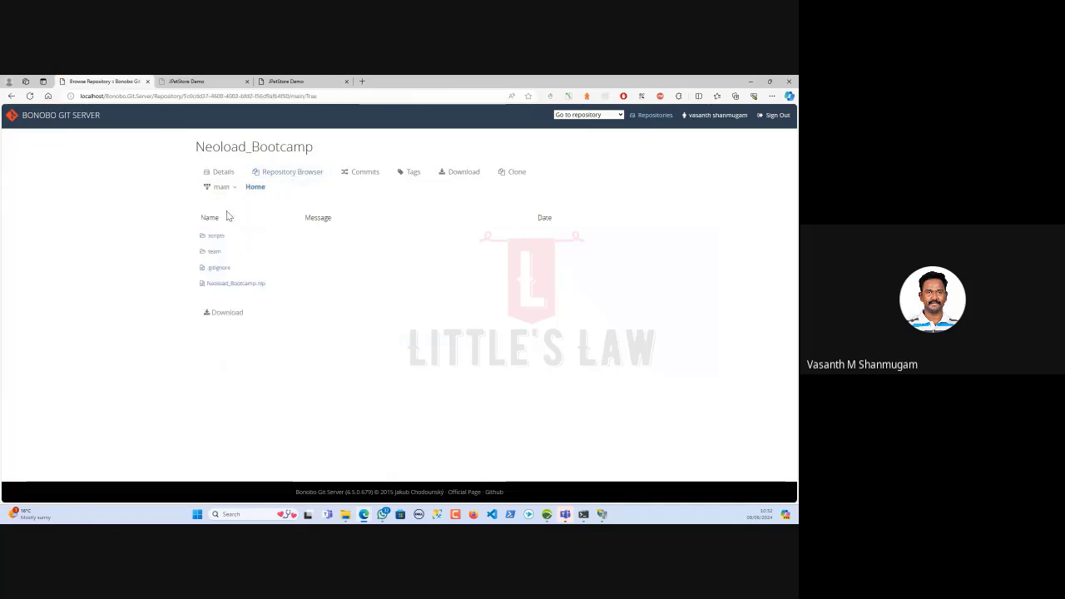
pyautogui.click(223, 188)
pyautogui.click(226, 191)
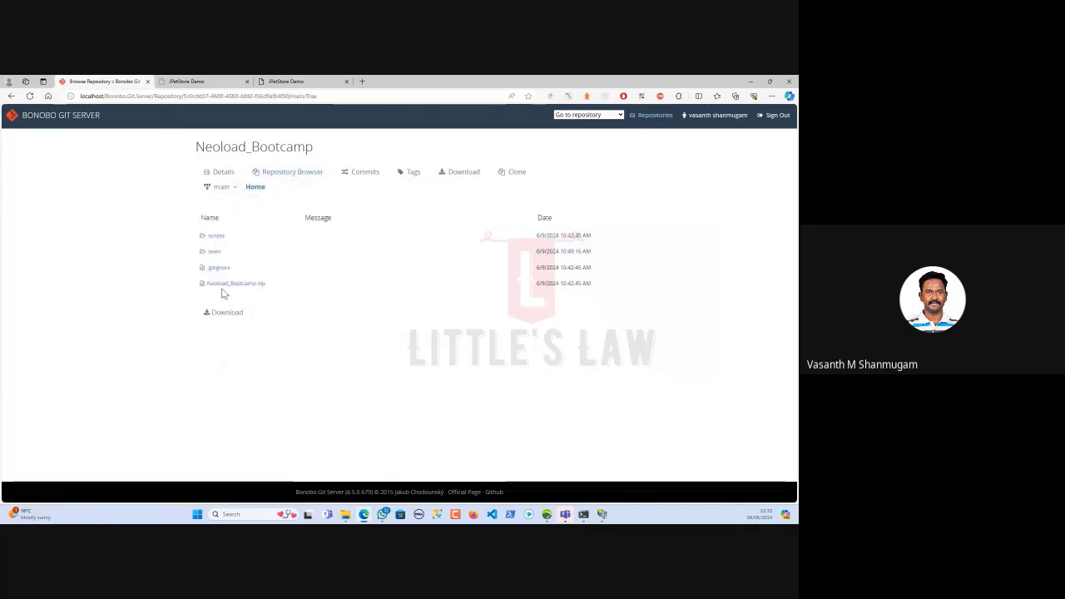
# Switch to the develop branch and download develop.zip and Neoload_Bootcamp.zip
pyautogui.click(223, 188)
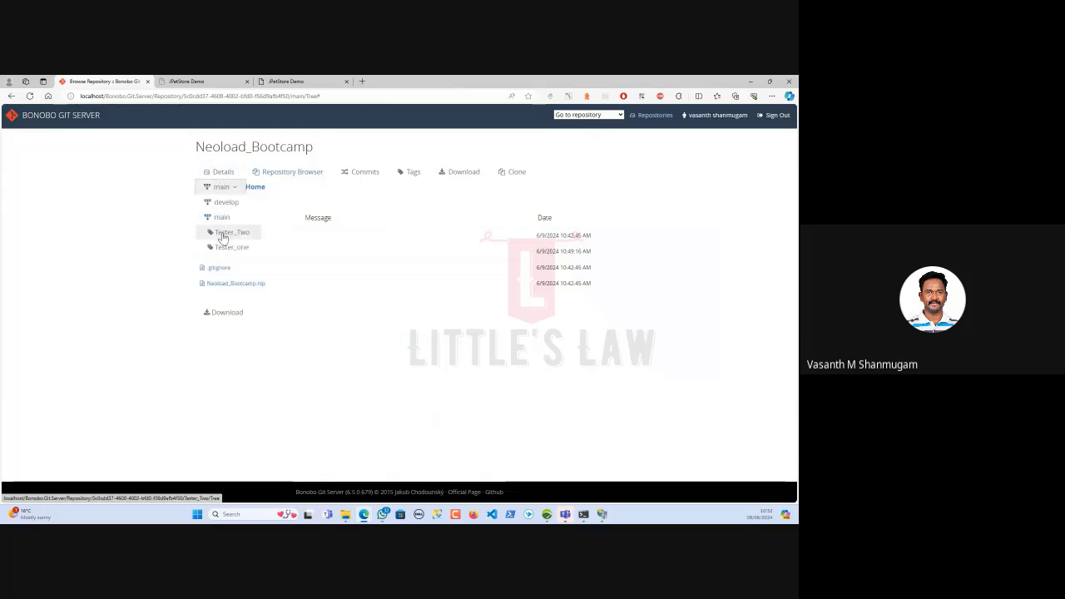
pyautogui.click(226, 202)
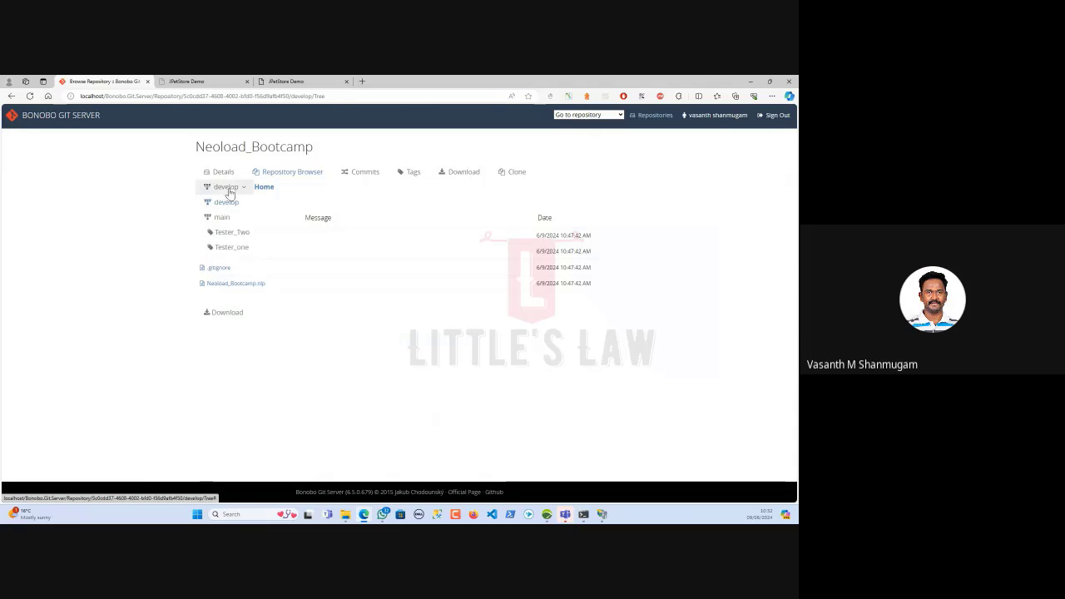
pyautogui.click(216, 315)
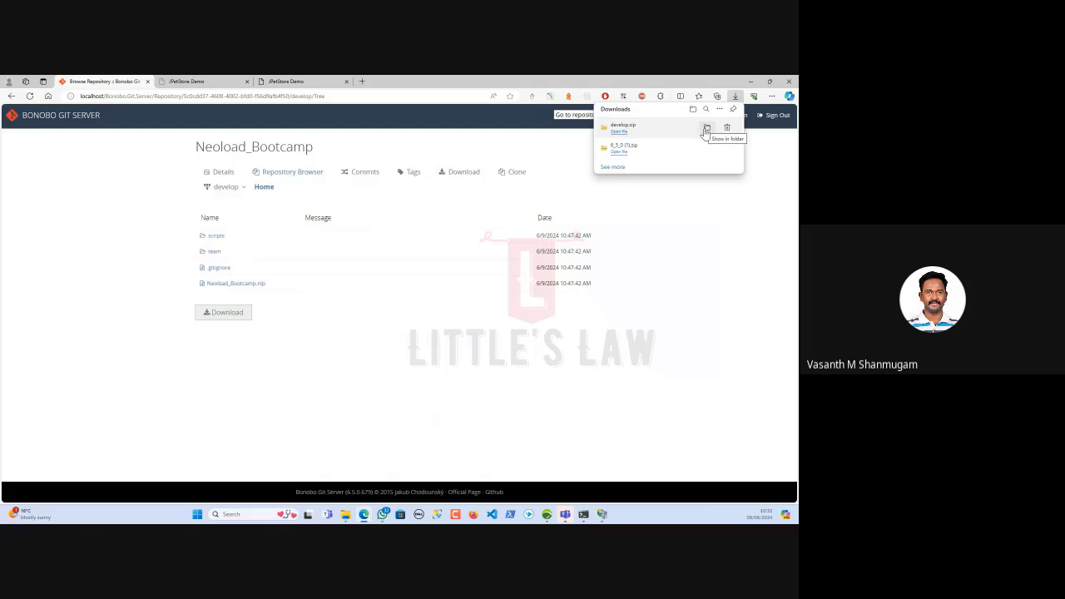
pyautogui.click(453, 182)
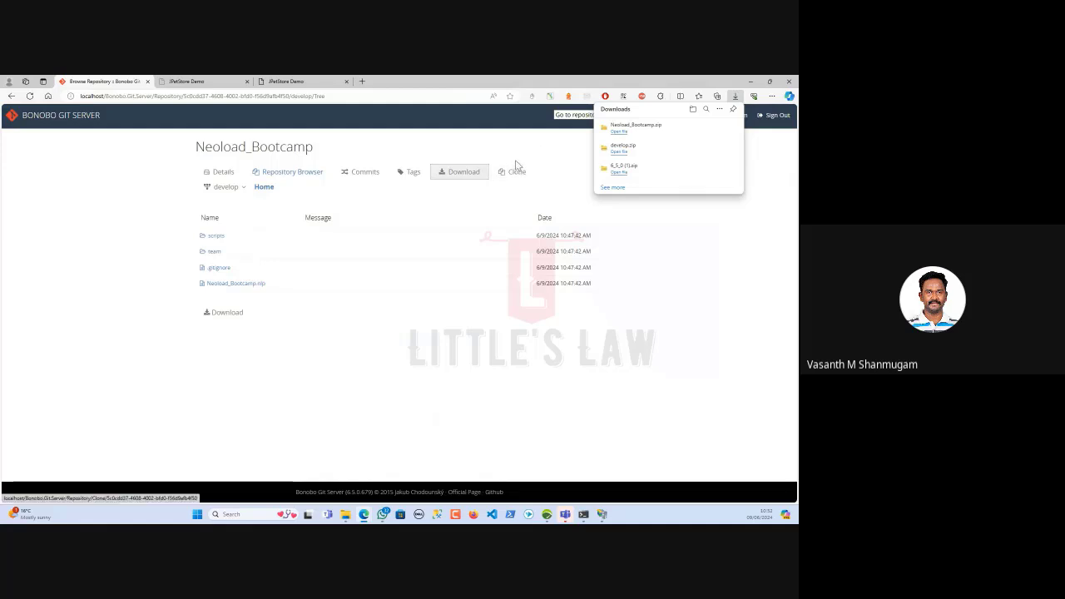
# Try cloning Neoload_Bootcamp, which fails because the repository name is already taken
pyautogui.click(516, 173)
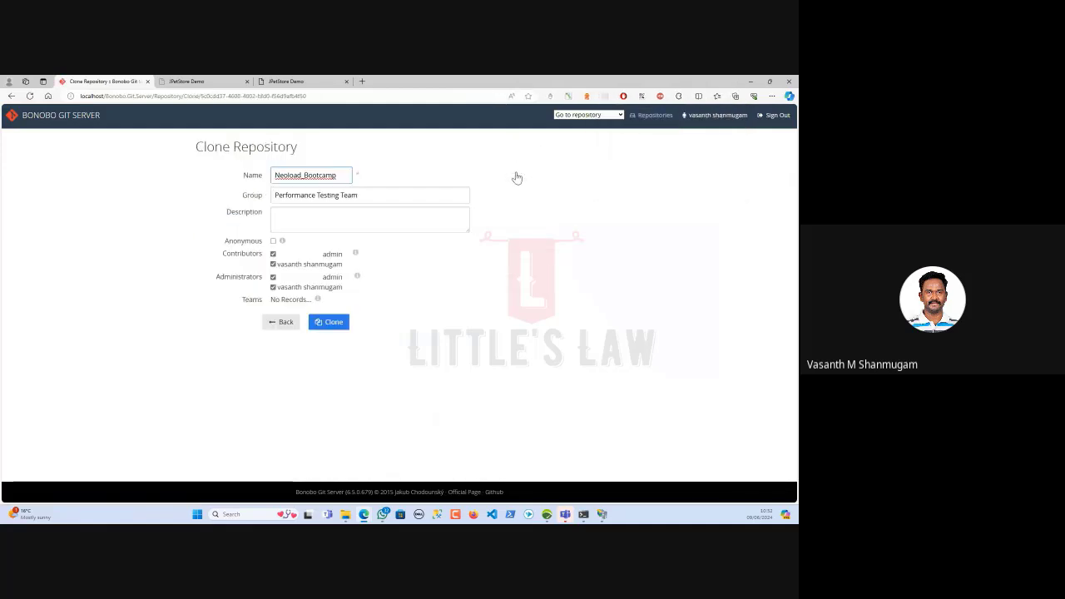
pyautogui.click(321, 327)
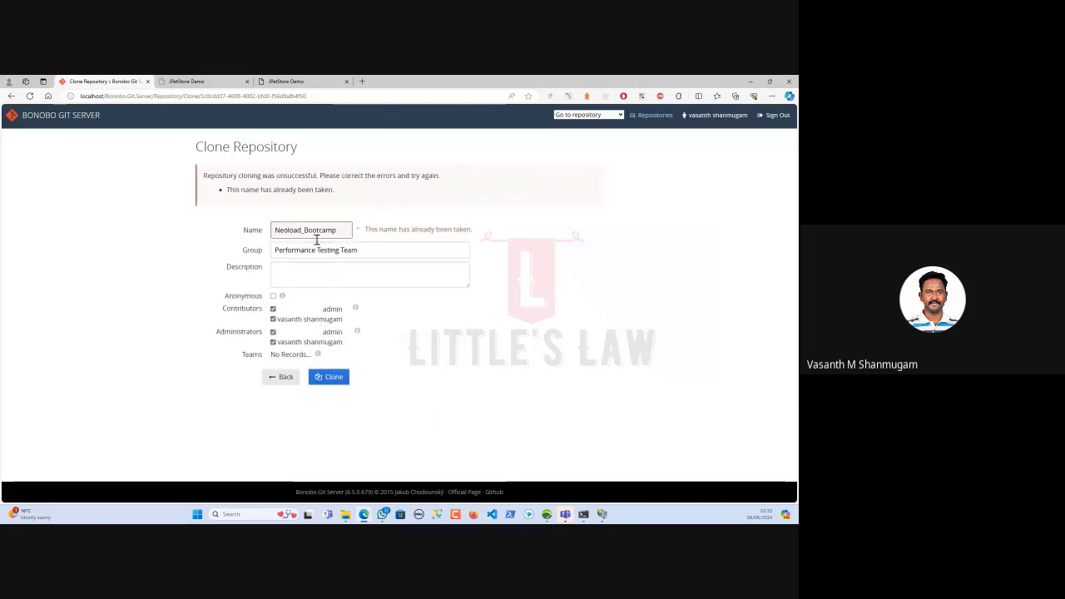
pyautogui.click(342, 232)
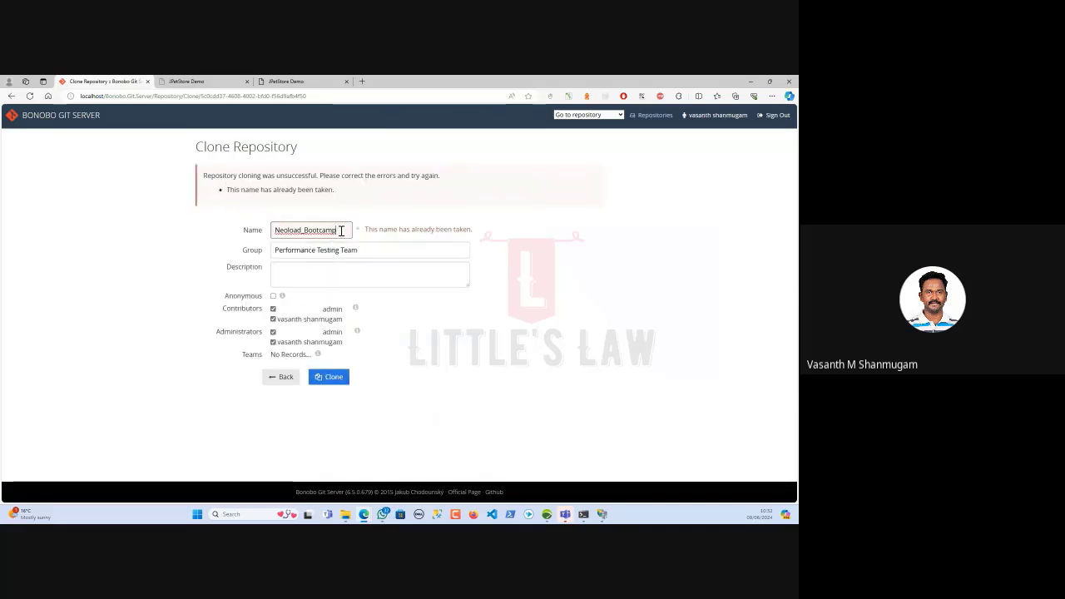
# Go back to the Repositories list and glance at the Go to repository dropdown
pyautogui.click(287, 379)
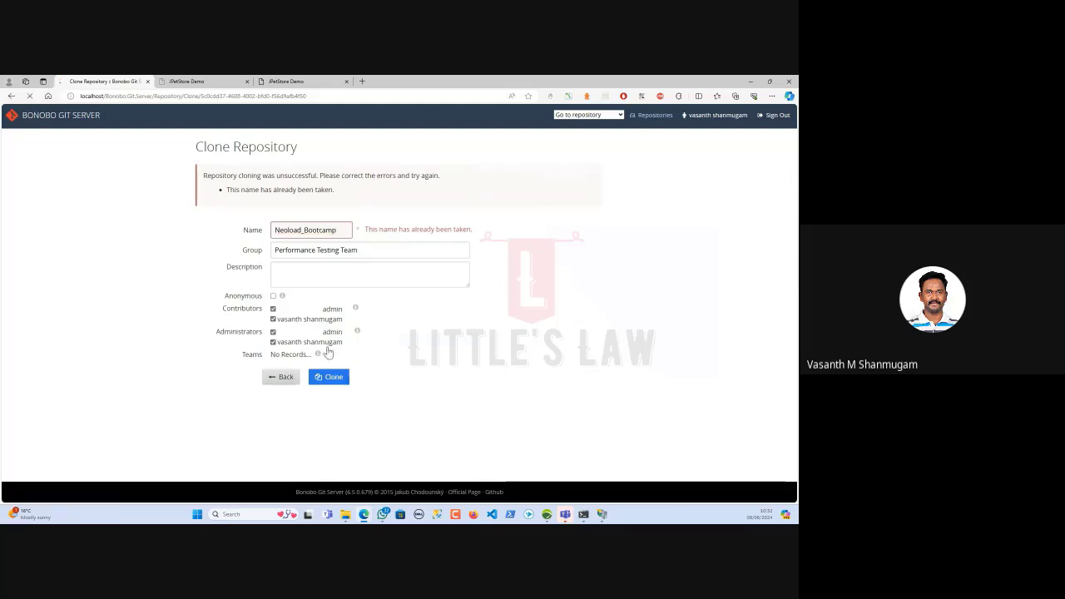
pyautogui.click(571, 117)
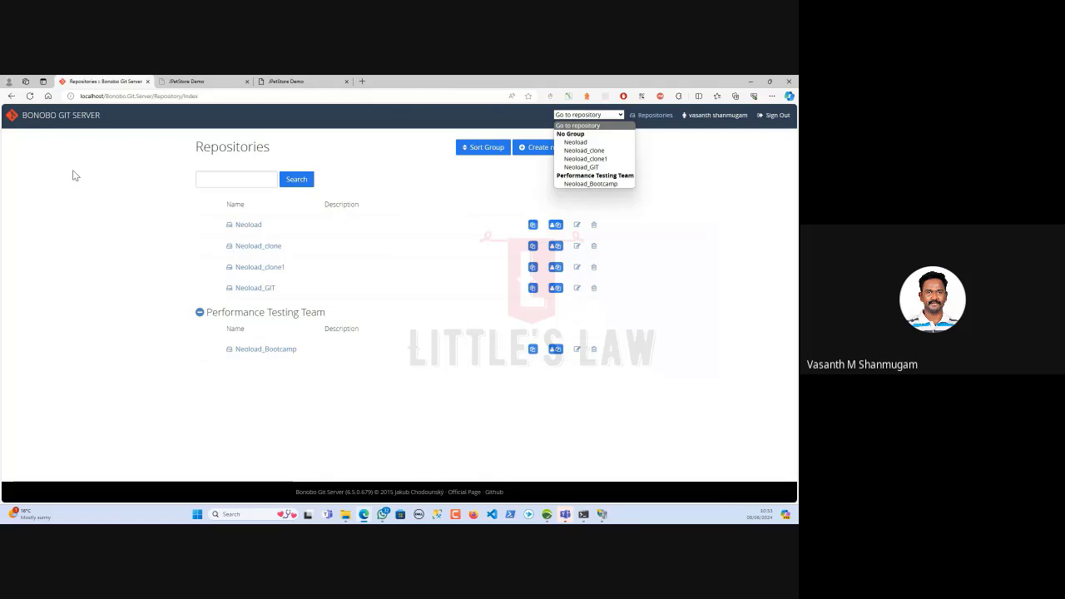
pyautogui.click(46, 359)
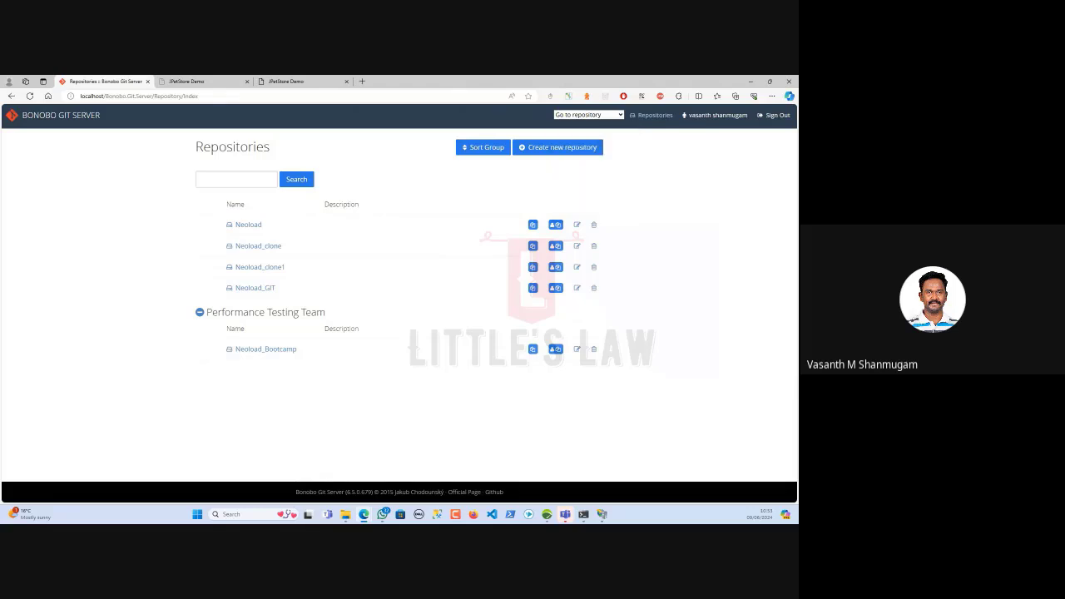